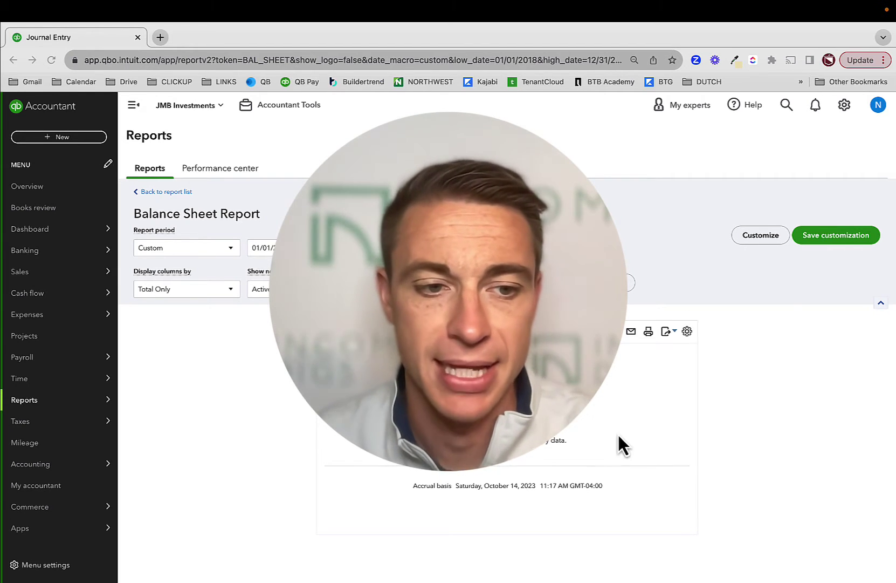
Open the chart of accounts and look through the asset, liability, equity, income and cost accounts
{"action": "mouse_move", "coordinate": [86, 463]}
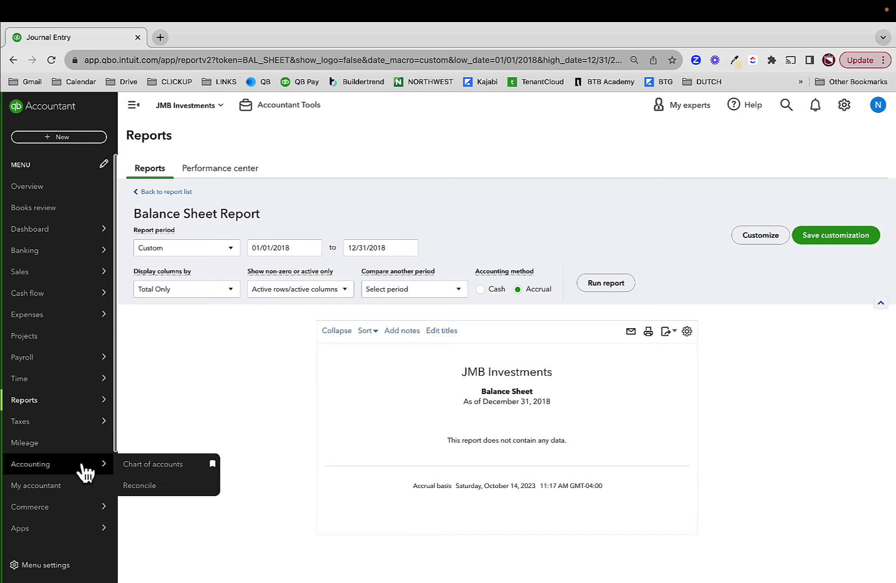
{"action": "left_click", "coordinate": [173, 468]}
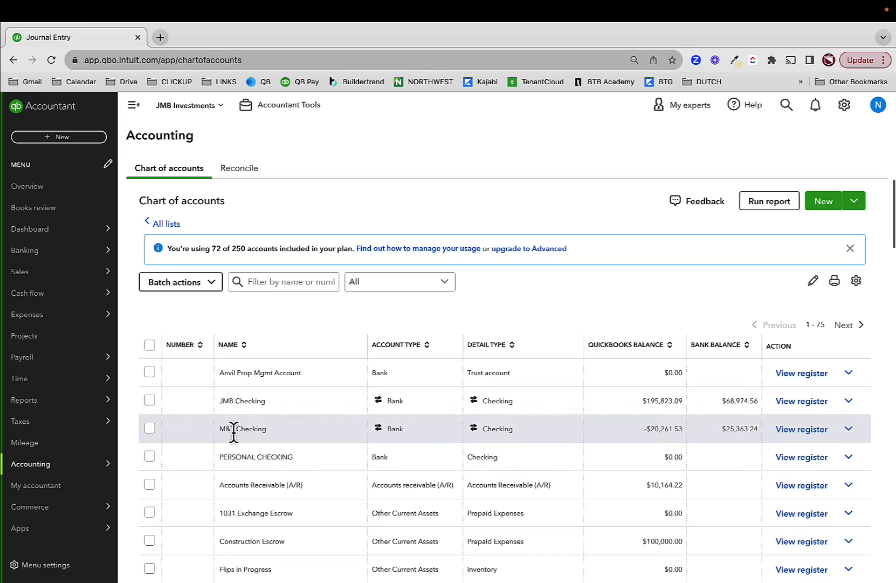
{"action": "scroll", "coordinate": [230, 436], "scroll_direction": "down", "scroll_amount": 10}
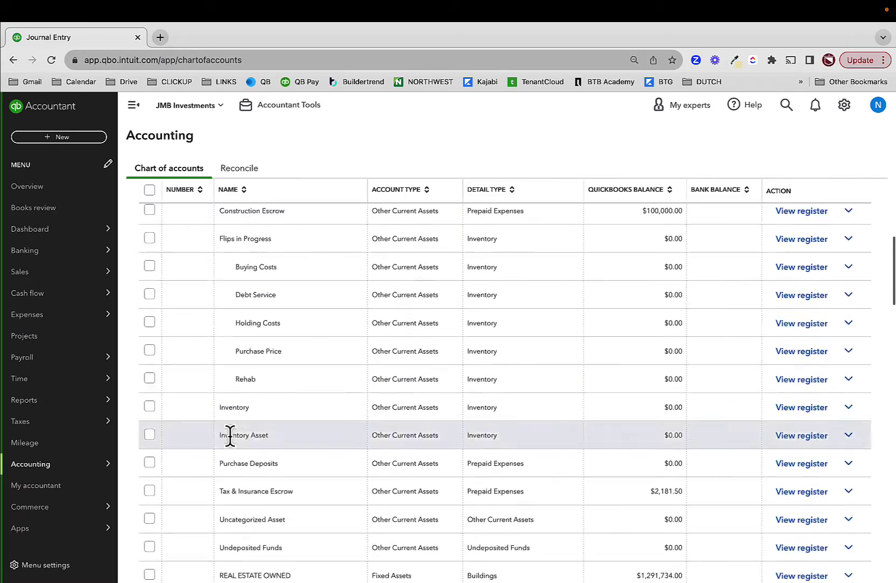
{"action": "scroll", "coordinate": [231, 435], "scroll_direction": "down", "scroll_amount": 9}
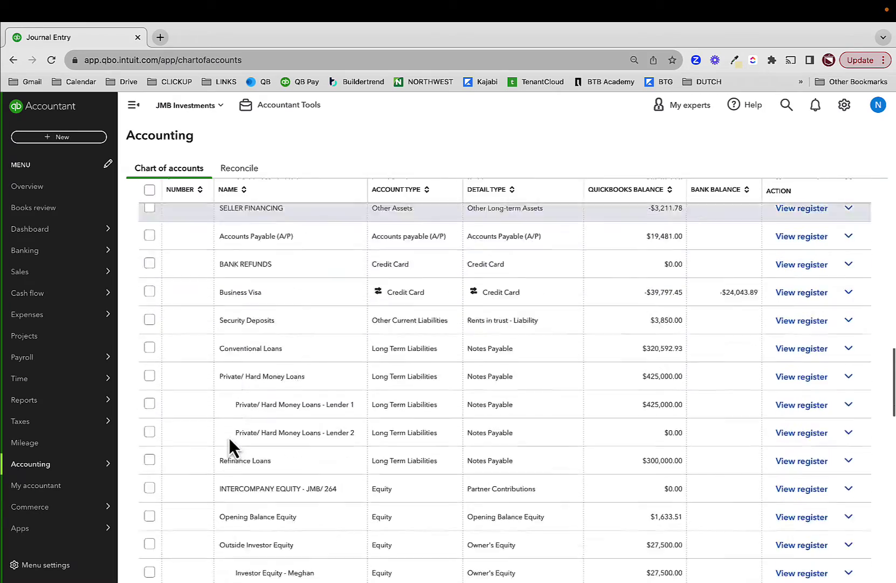
{"action": "scroll", "coordinate": [229, 438], "scroll_direction": "down", "scroll_amount": 14}
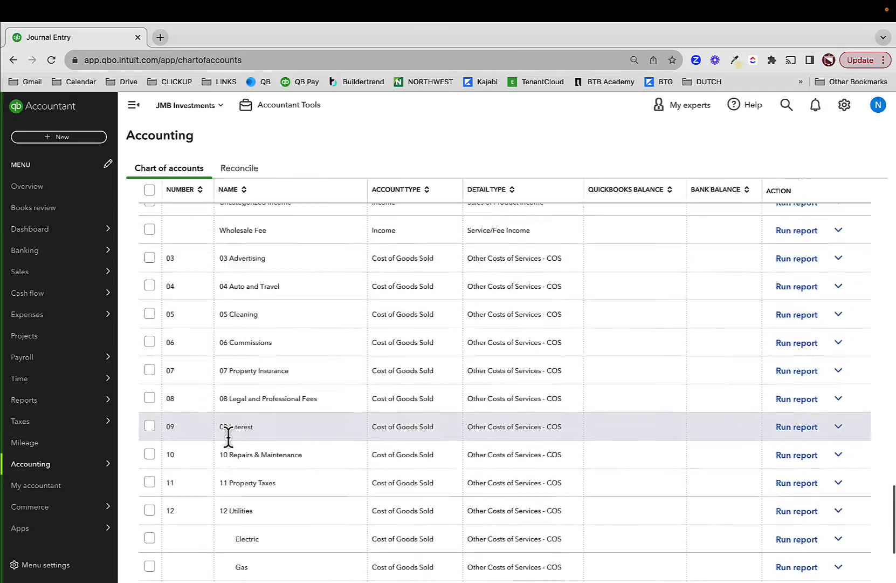
{"action": "scroll", "coordinate": [229, 438], "scroll_direction": "down", "scroll_amount": 2}
{"action": "scroll", "coordinate": [228, 436], "scroll_direction": "up", "scroll_amount": 20}
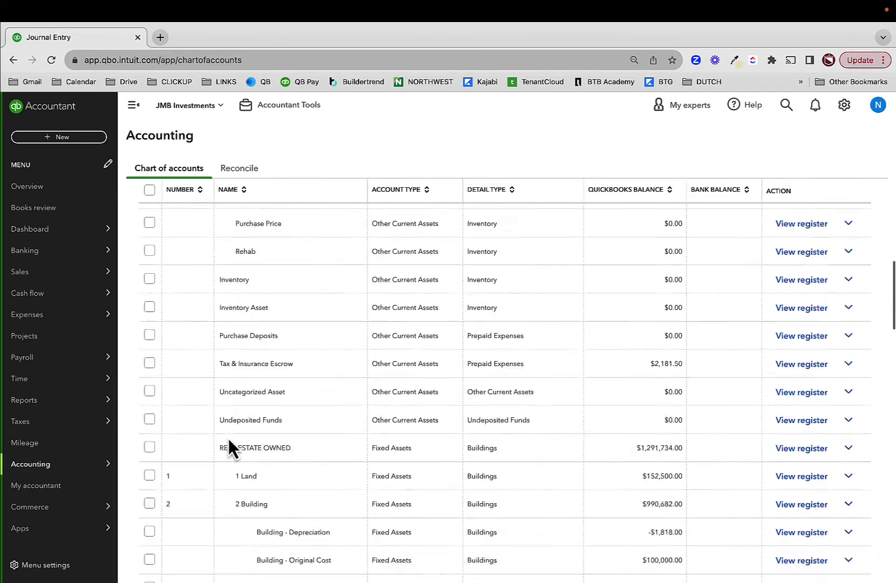
{"action": "scroll", "coordinate": [227, 436], "scroll_direction": "up", "scroll_amount": 4}
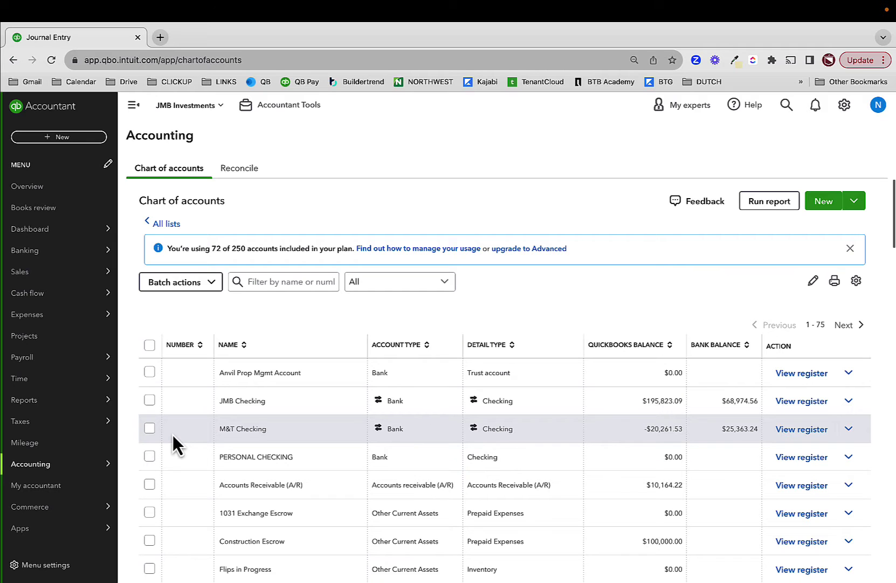
View the customer and project choices on the first category line of a new expense, and discard the expense
{"action": "left_click", "coordinate": [59, 137]}
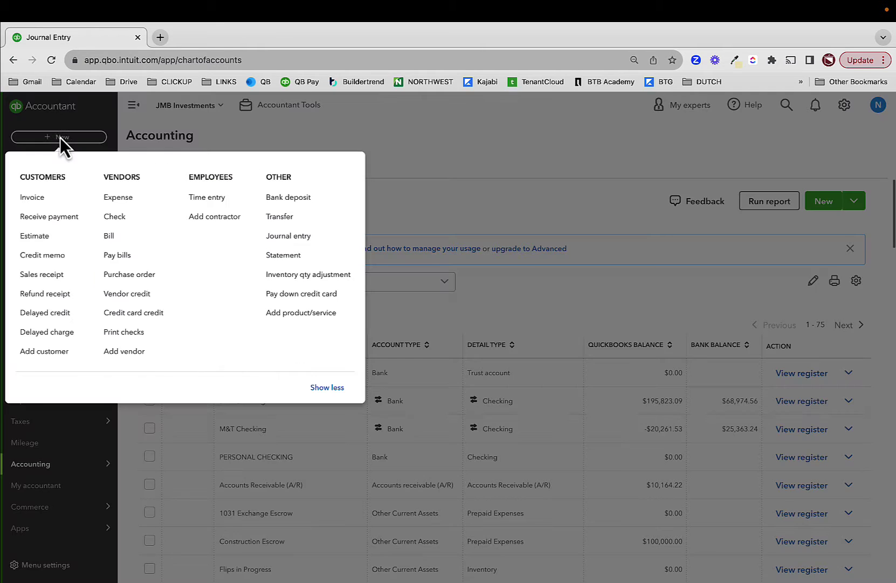
{"action": "left_click", "coordinate": [128, 197]}
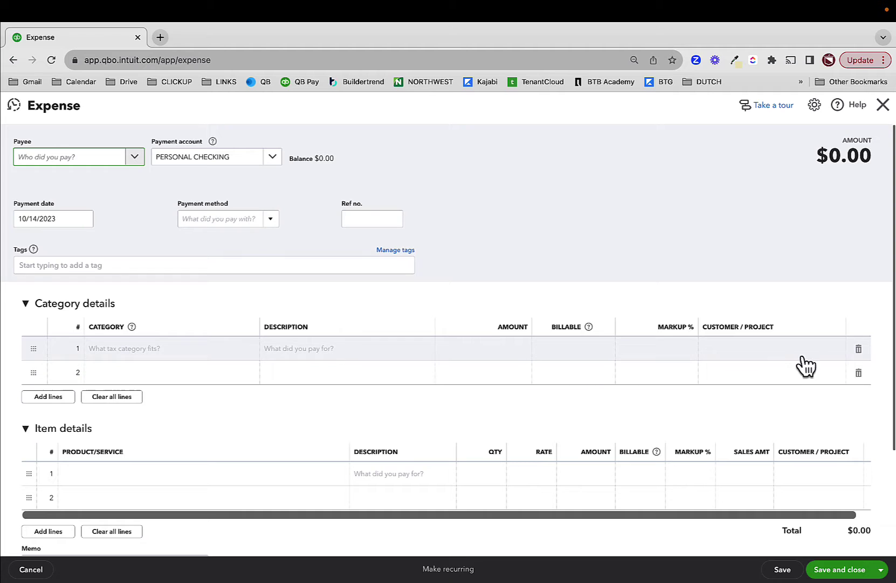
{"action": "left_click", "coordinate": [779, 351]}
{"action": "left_click", "coordinate": [741, 349]}
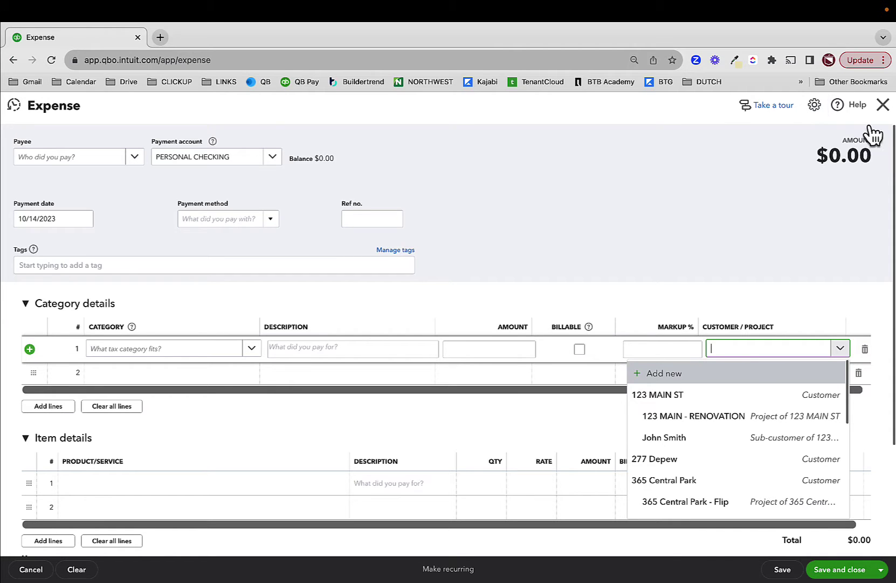
{"action": "left_click", "coordinate": [883, 106]}
{"action": "left_click", "coordinate": [502, 354]}
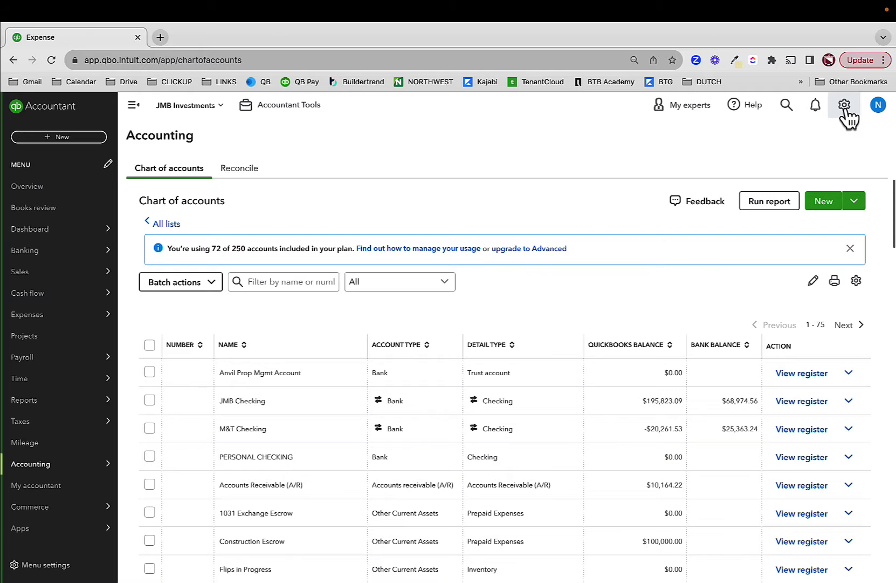
Turn on Track locations in the advanced company settings, save the change and leave the settings
{"action": "left_click", "coordinate": [845, 105]}
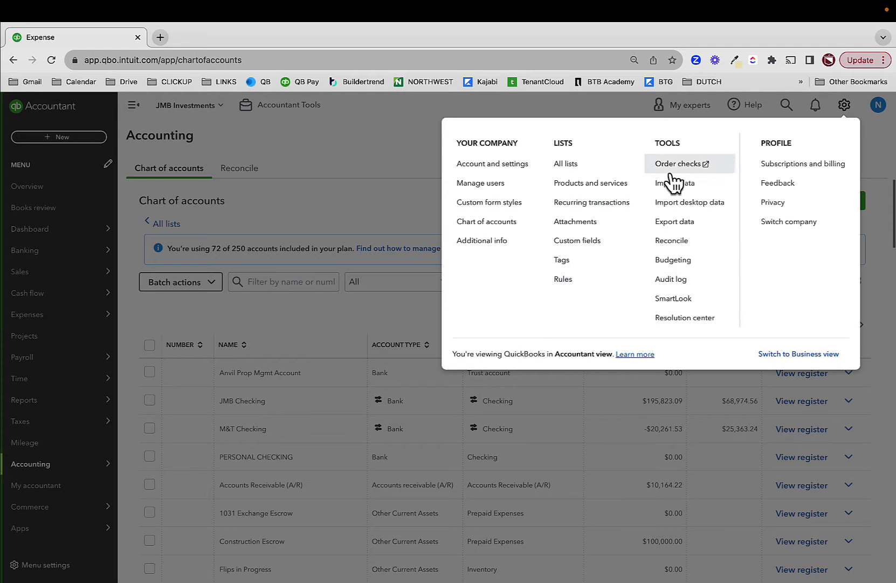
{"action": "left_click", "coordinate": [494, 169]}
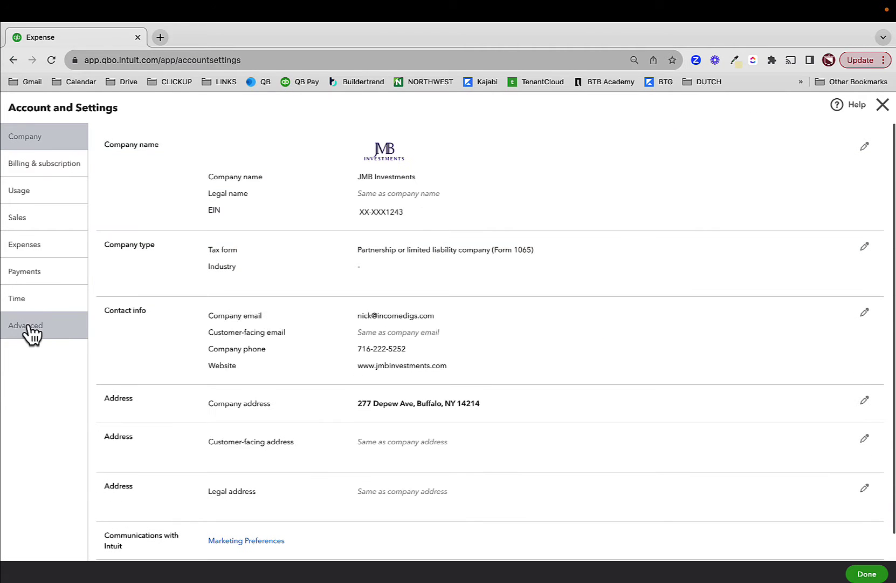
{"action": "left_click", "coordinate": [28, 333]}
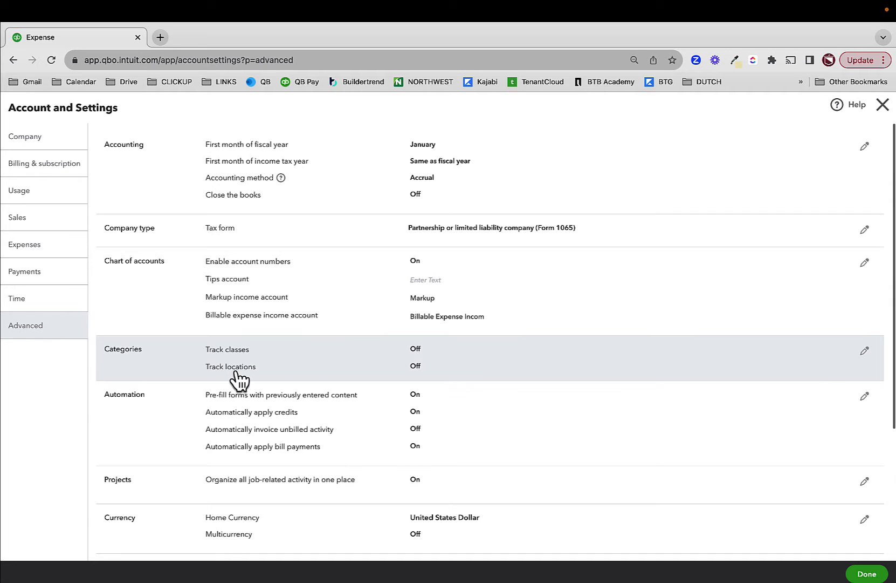
{"action": "left_click", "coordinate": [411, 376]}
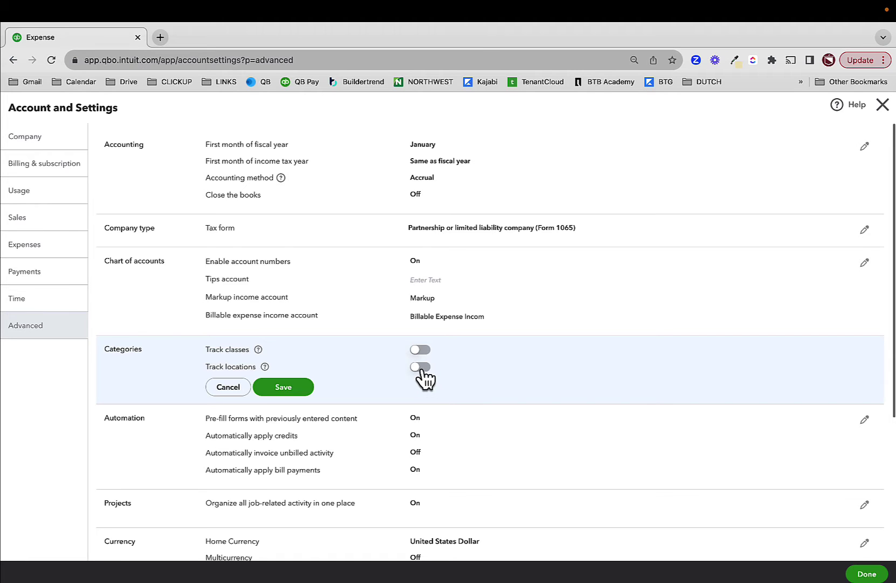
{"action": "left_click", "coordinate": [422, 368]}
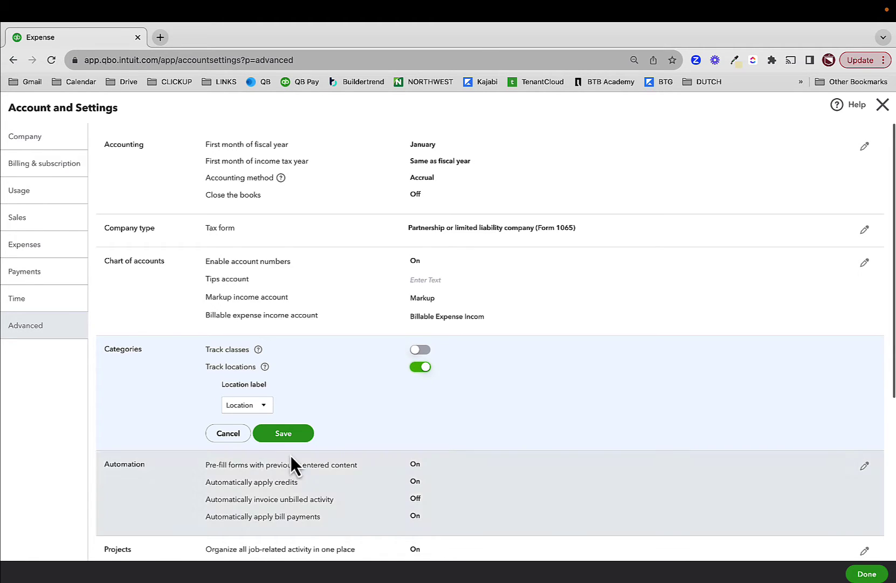
{"action": "left_click", "coordinate": [282, 435]}
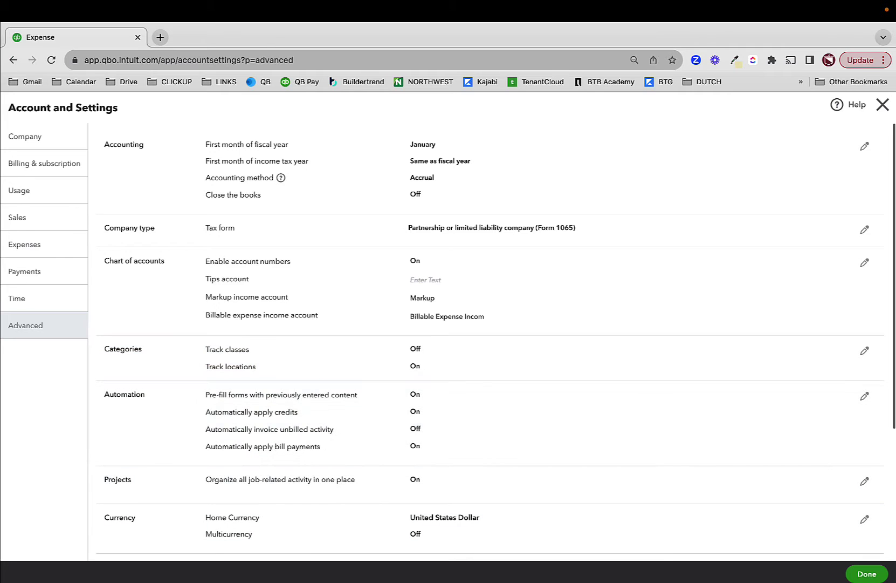
{"action": "left_click", "coordinate": [867, 574]}
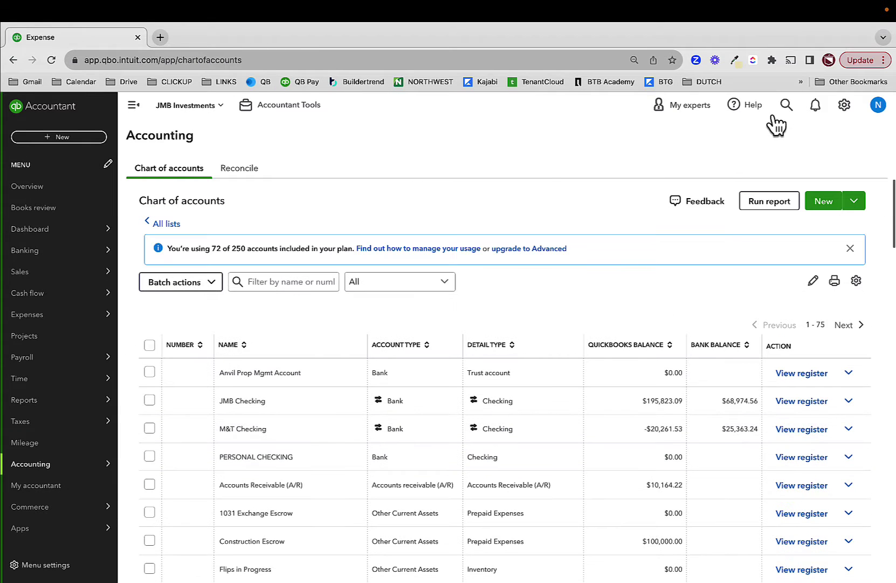
Check the Business field's choices on a new expense form and close the form without saving
{"action": "left_click", "coordinate": [52, 138]}
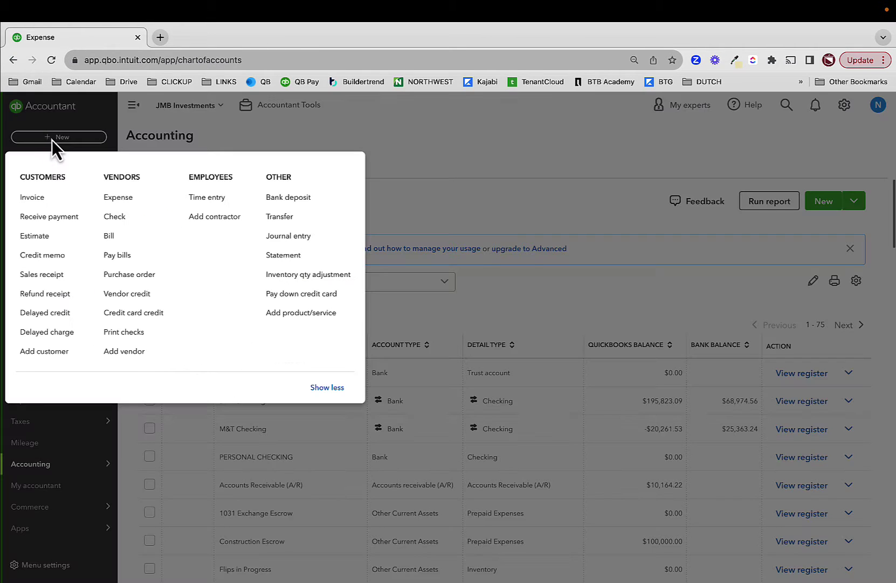
{"action": "left_click", "coordinate": [113, 197]}
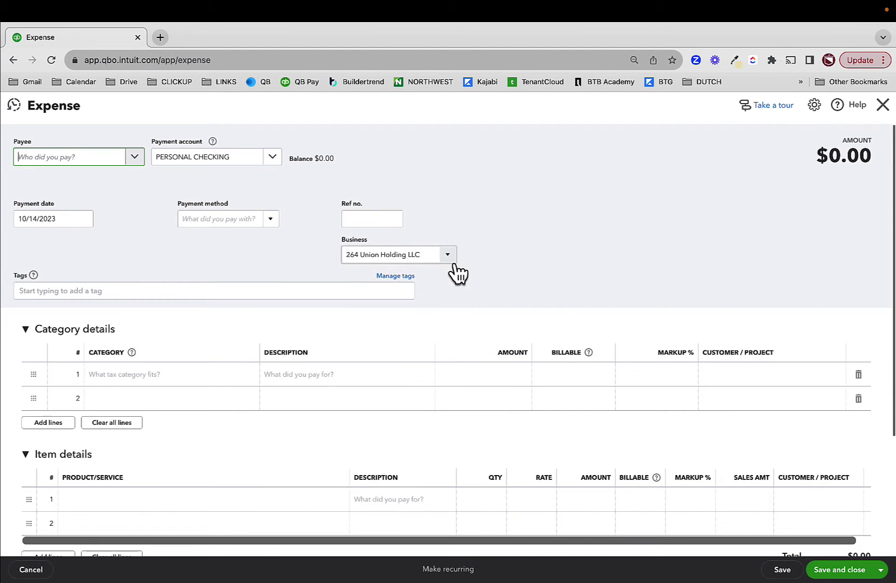
{"action": "left_click", "coordinate": [454, 258]}
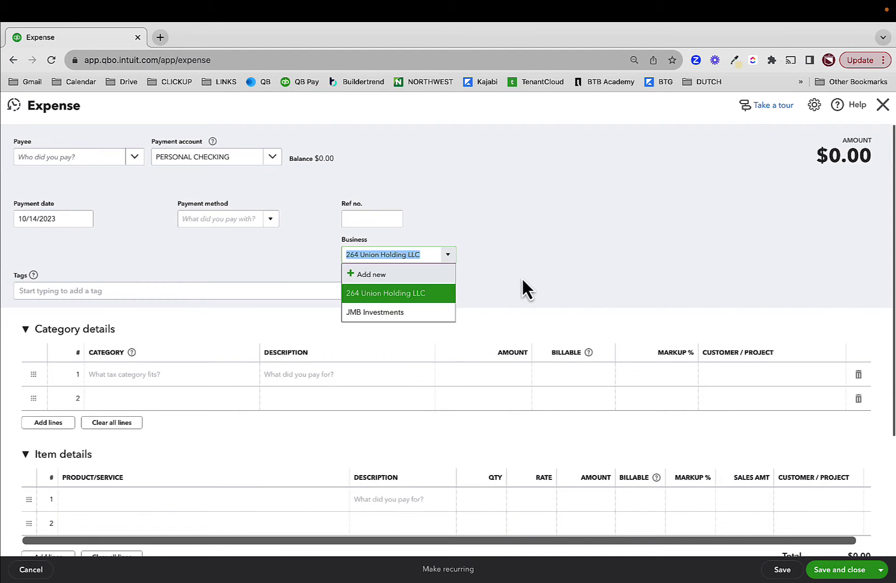
{"action": "left_click", "coordinate": [524, 288]}
{"action": "left_click", "coordinate": [883, 104]}
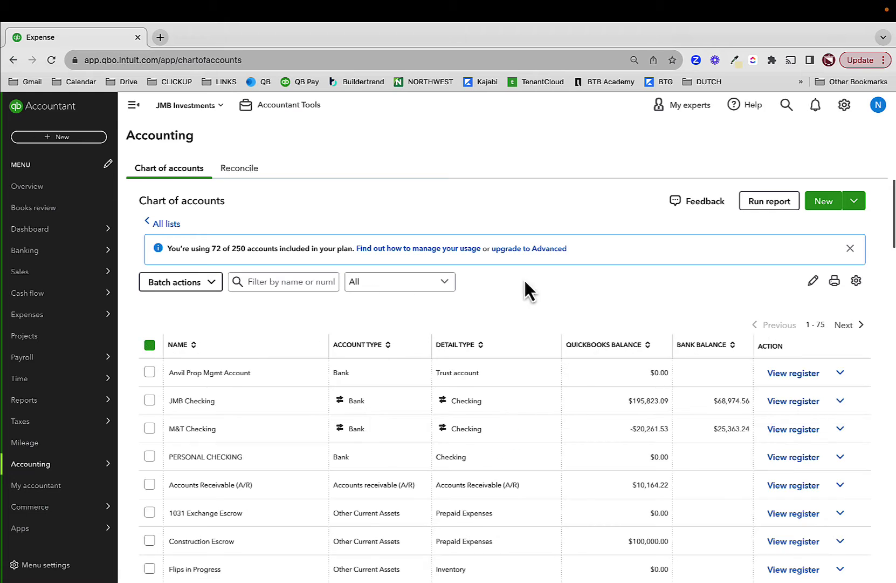
Open the Businesses list from the overview of all company lists
{"action": "left_click", "coordinate": [843, 106]}
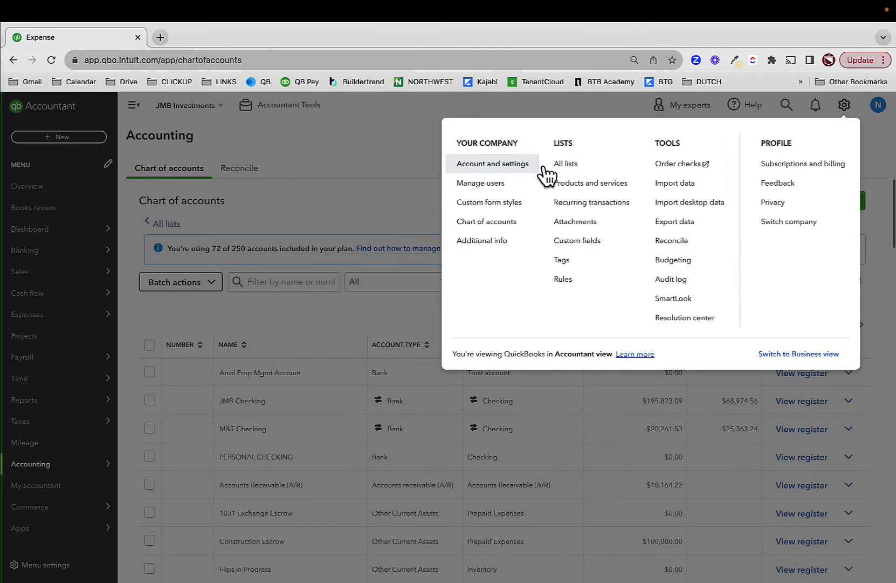
{"action": "left_click", "coordinate": [572, 166]}
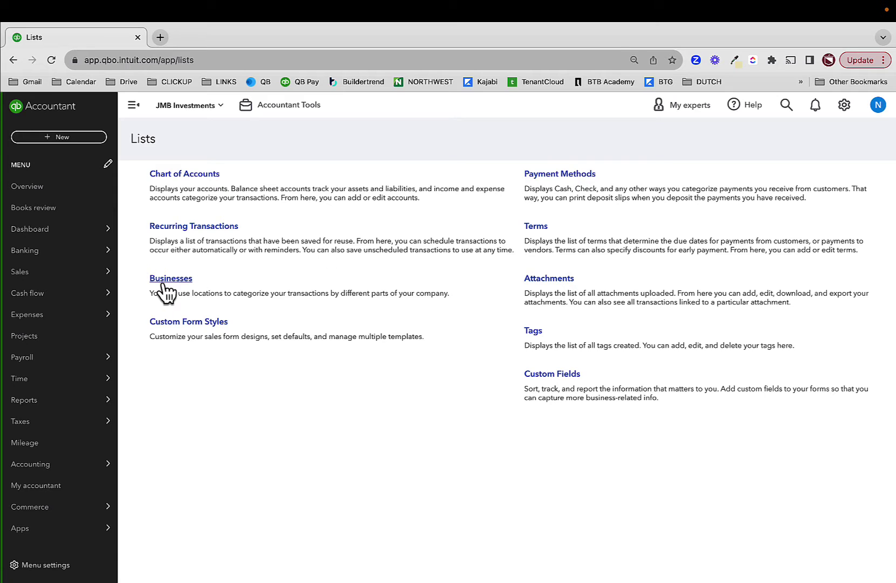
{"action": "left_click", "coordinate": [167, 281]}
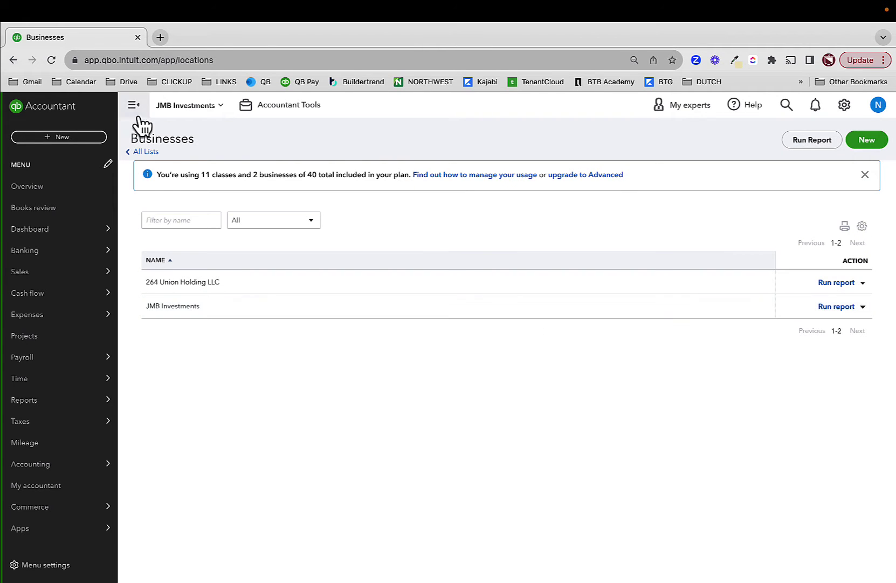
{"action": "left_click", "coordinate": [137, 152]}
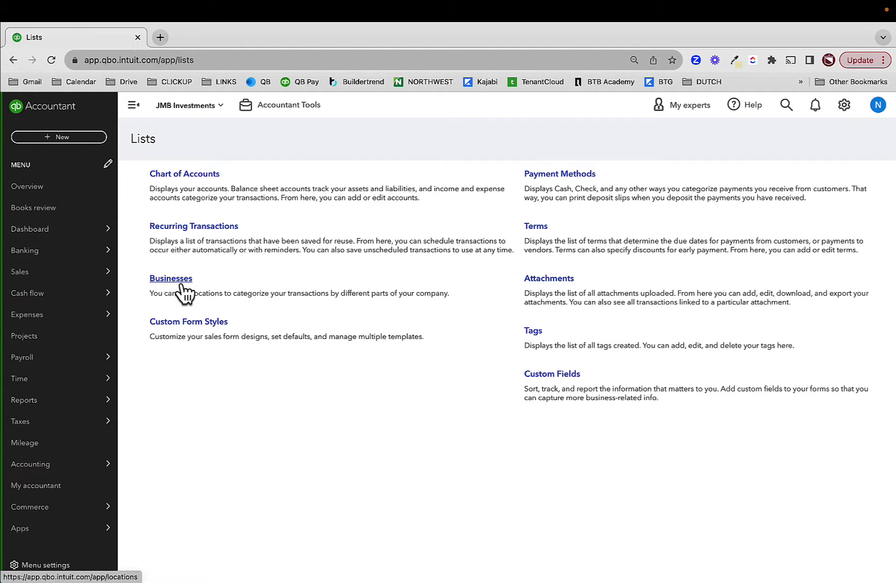
{"action": "left_click", "coordinate": [182, 284]}
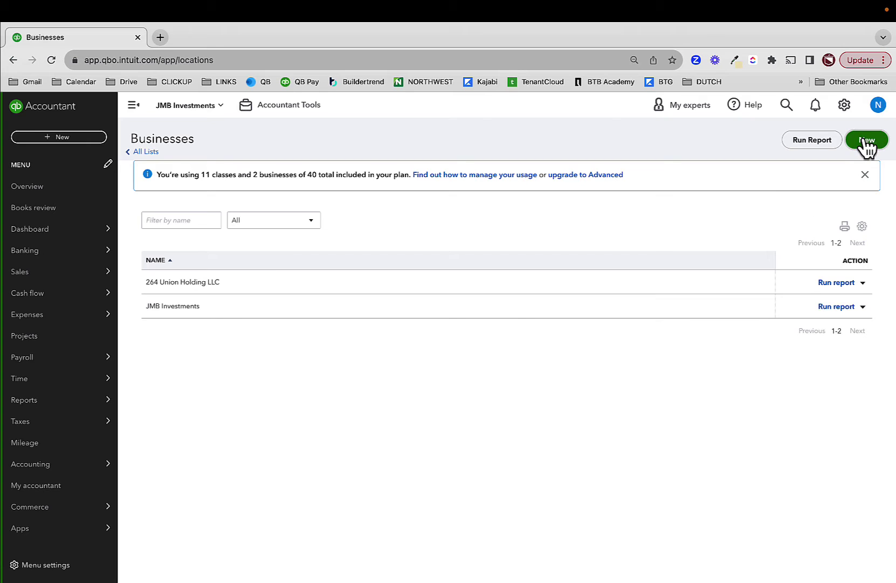
Add a business named "264 Union" to the Businesses list and save it
{"action": "left_click", "coordinate": [867, 141]}
{"action": "left_click", "coordinate": [341, 268]}
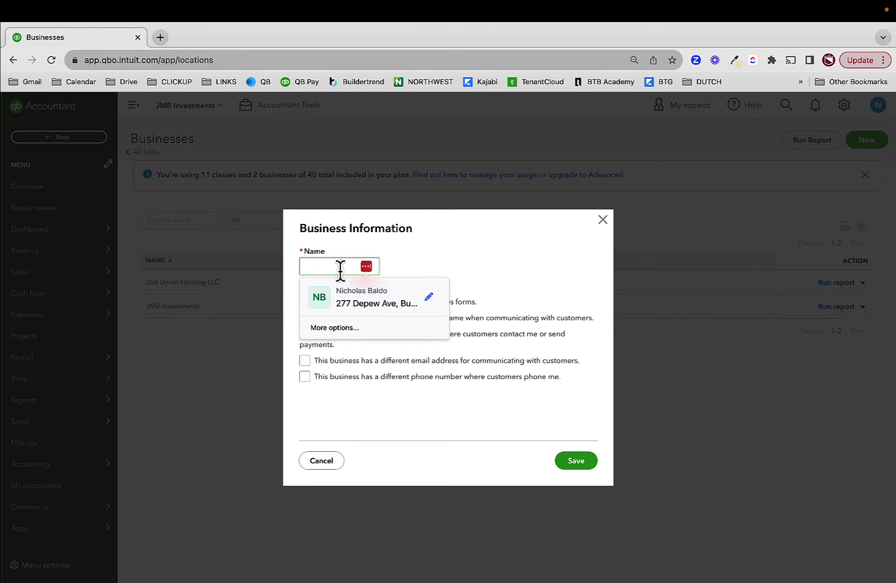
{"action": "type", "text": "264"}
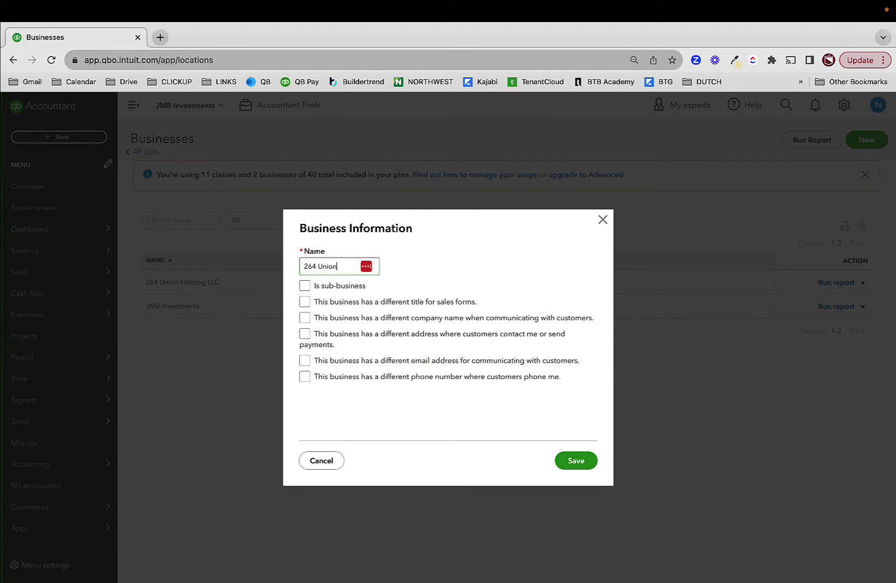
{"action": "type", "text": " Union"}
{"action": "left_click", "coordinate": [575, 462]}
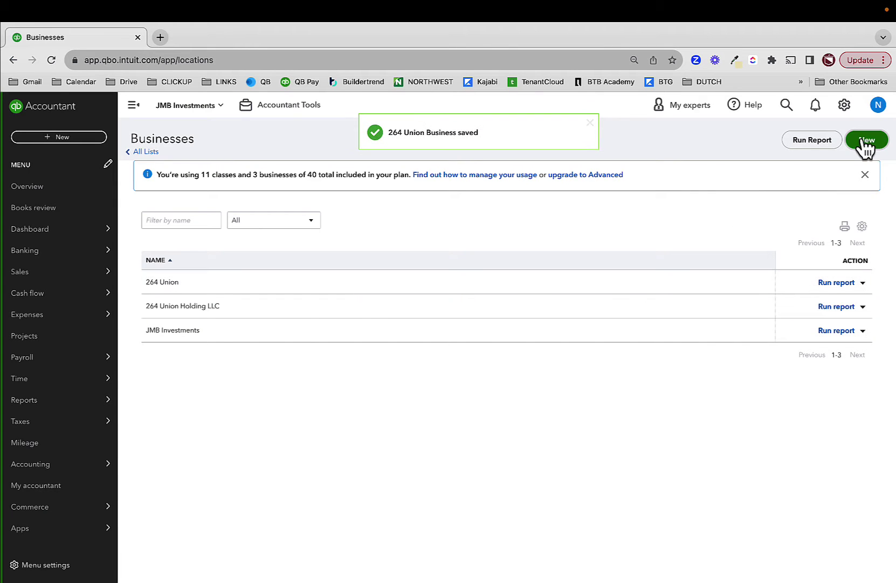
Add another business named "122 Buffalo" to the list and save it
{"action": "left_click", "coordinate": [867, 141]}
{"action": "left_click", "coordinate": [321, 266]}
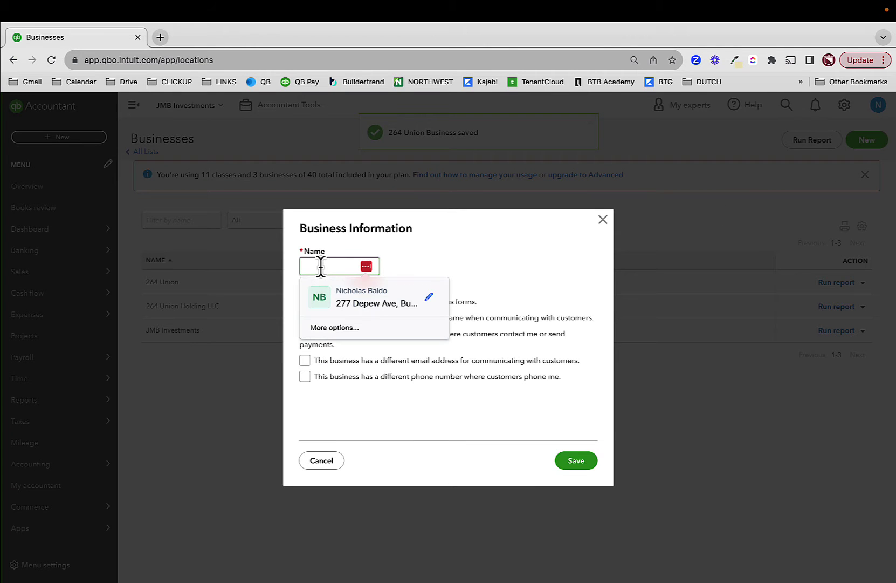
{"action": "type", "text": "122 Buffalo"}
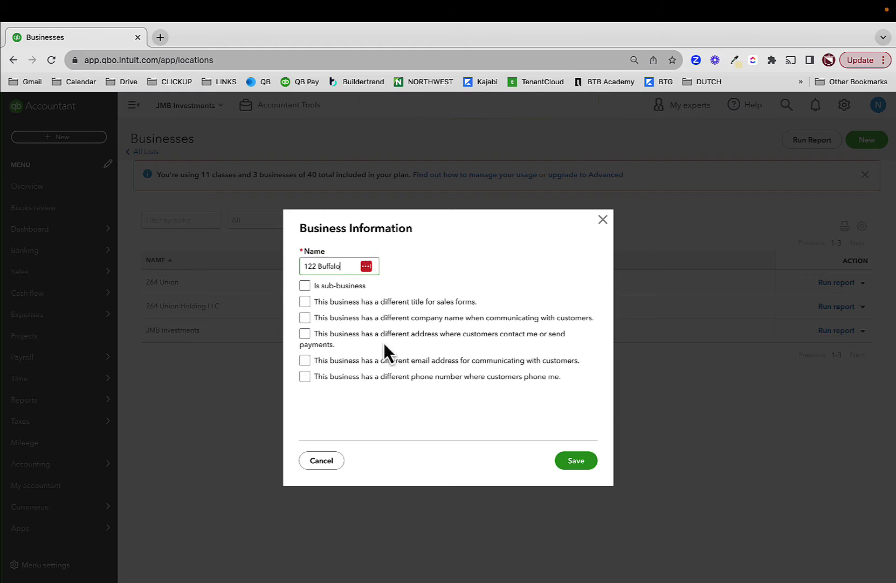
{"action": "left_click", "coordinate": [575, 463]}
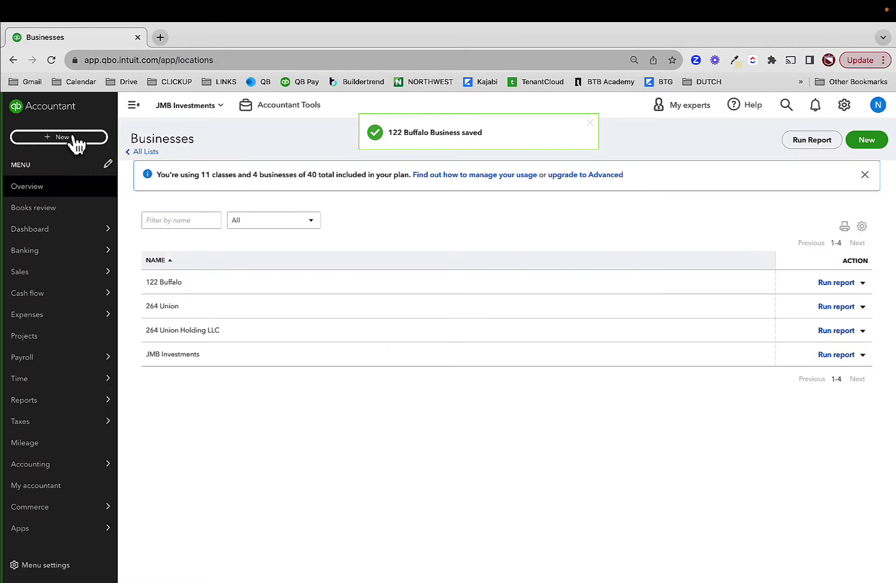
Start a new expense with payment date 10/01/2018 and assign it to the 264 Union business
{"action": "left_click", "coordinate": [73, 139]}
{"action": "left_click", "coordinate": [128, 203]}
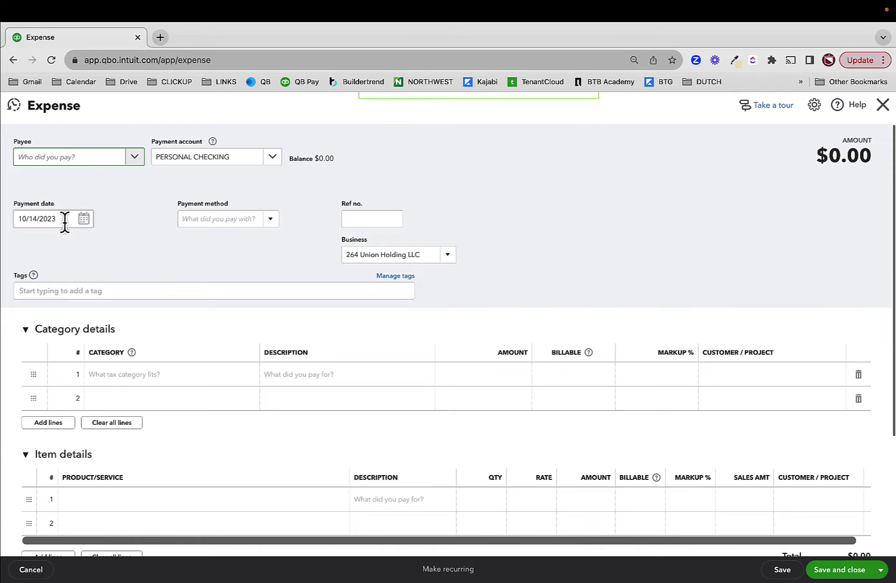
{"action": "left_click_drag", "start_coordinate": [72, 219], "coordinate": [5, 226]}
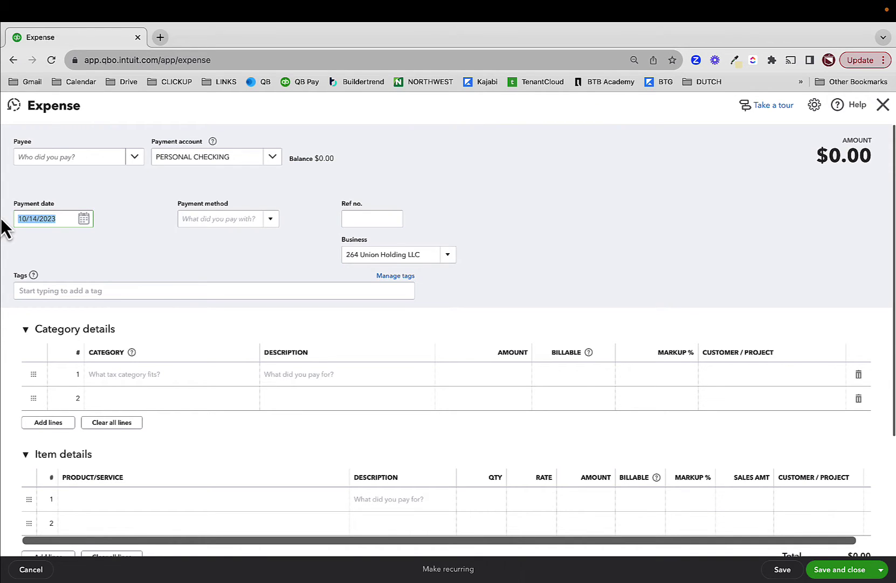
{"action": "type", "text": "10"}
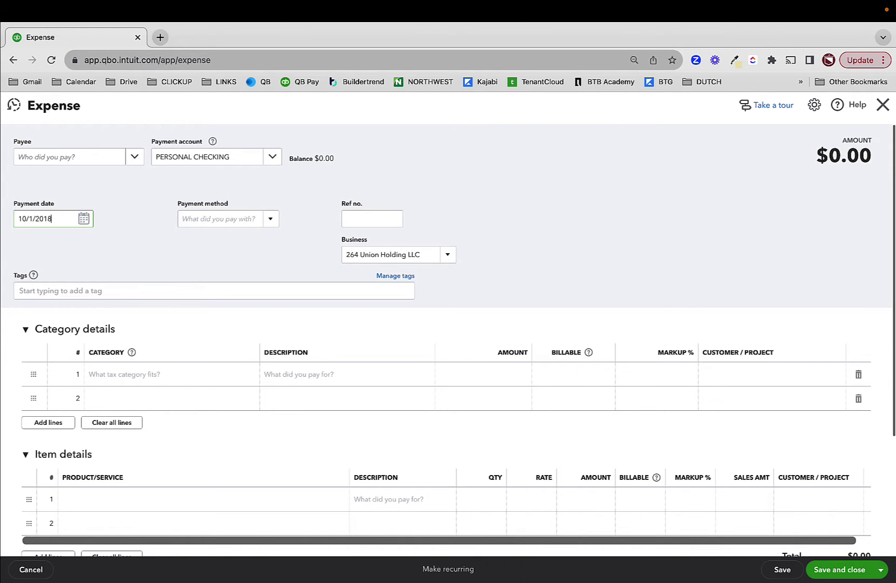
{"action": "type", "text": "/01/2018"}
{"action": "key", "text": "Tab"}
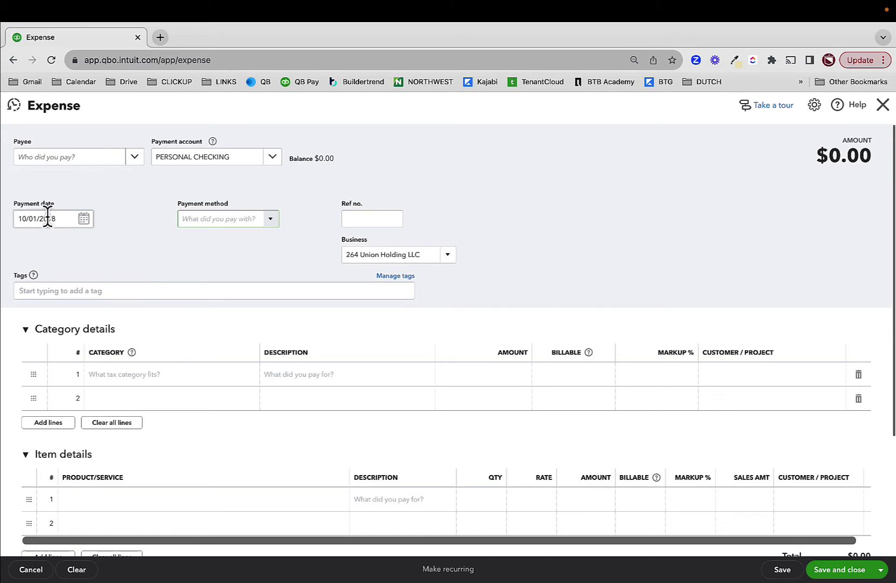
{"action": "left_click", "coordinate": [451, 261]}
{"action": "left_click", "coordinate": [381, 313]}
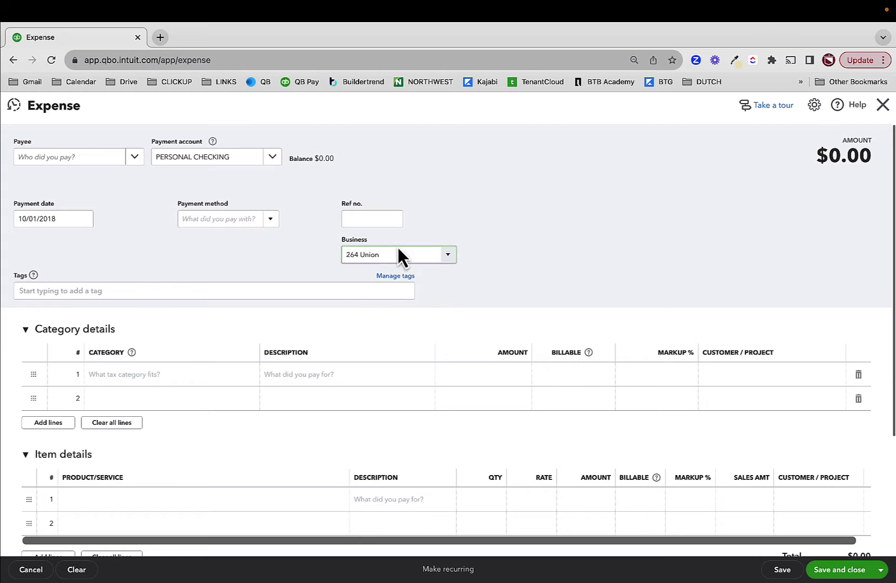
{"action": "left_click", "coordinate": [291, 272]}
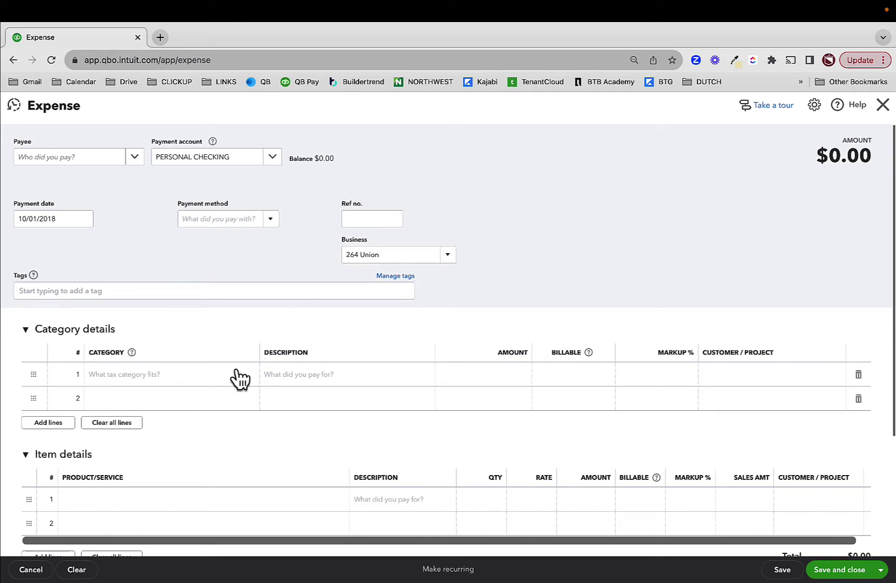
Fill the expense's first category line with 11 Property Taxes and an amount of 2,000.00
{"action": "left_click", "coordinate": [191, 384]}
{"action": "type", "text": "property tax"}
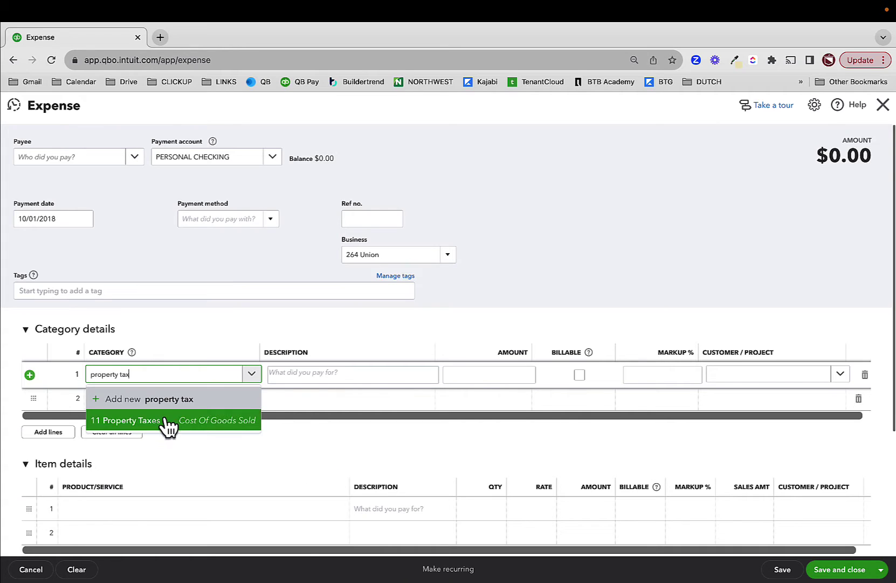
{"action": "left_click", "coordinate": [164, 424]}
{"action": "left_click", "coordinate": [482, 378]}
{"action": "type", "text": "2,00"}
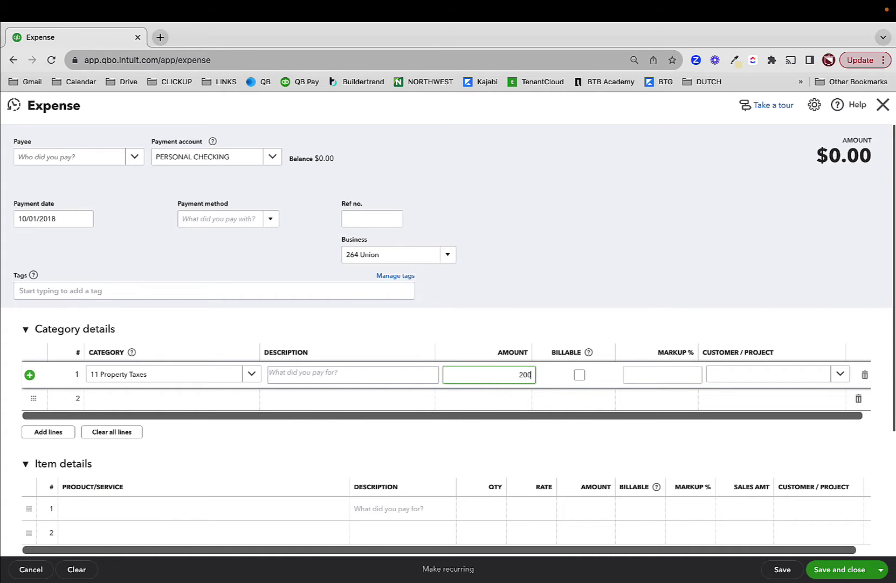
{"action": "type", "text": "0"}
{"action": "key", "text": "Tab"}
{"action": "key", "text": "Tab"}
{"action": "key", "text": "Tab"}
{"action": "left_click", "coordinate": [759, 416]}
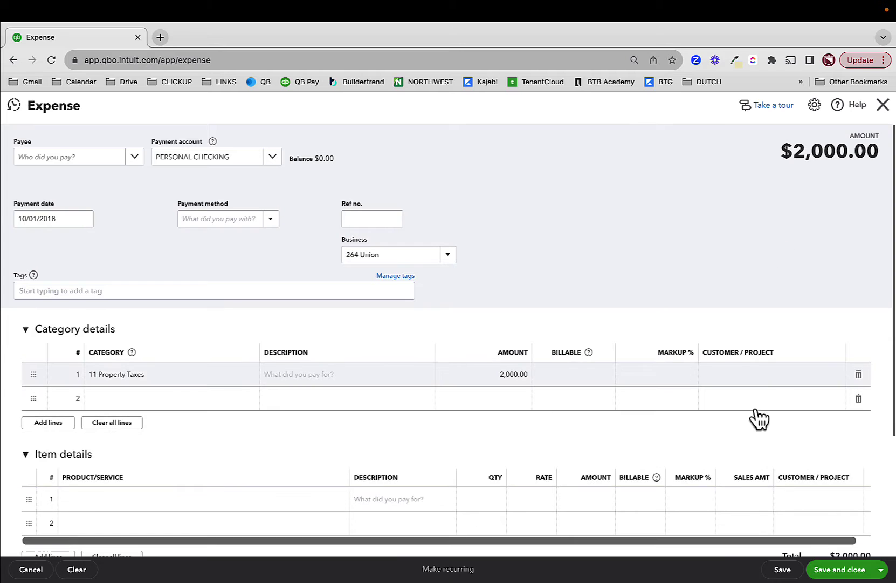
Save the property tax expense using Save and new to get a blank expense form
{"action": "left_click", "coordinate": [881, 569]}
{"action": "left_click", "coordinate": [843, 554]}
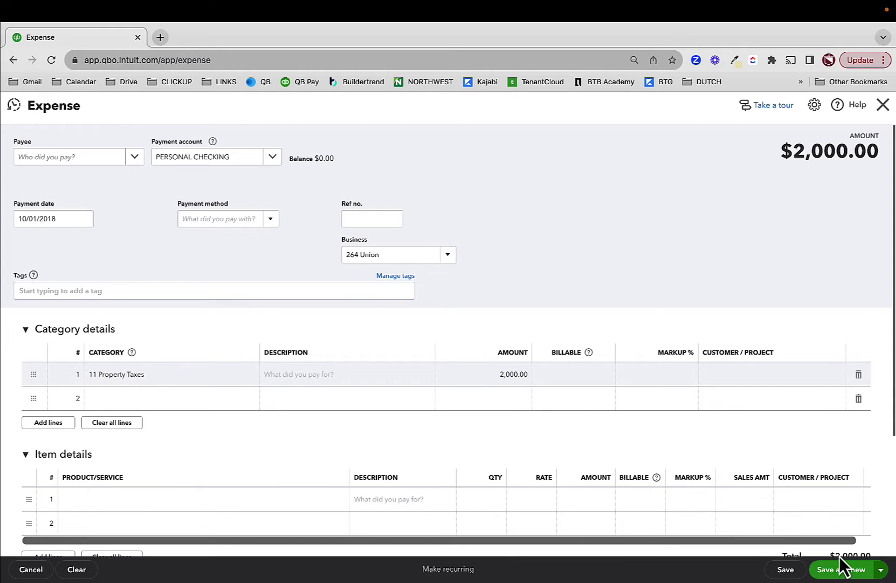
{"action": "left_click", "coordinate": [842, 568]}
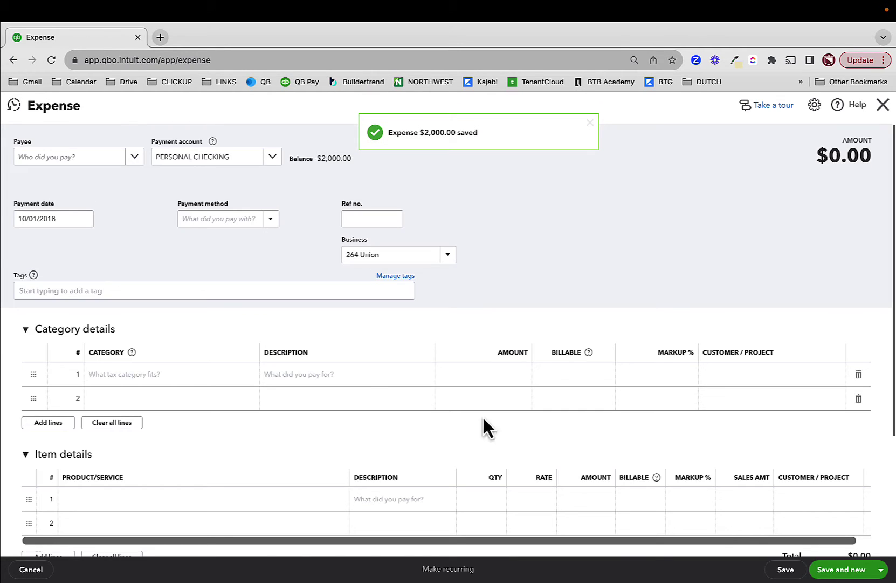
Record a 500.00 expense under 10 Repairs & Maintenance dated 10/04/2018, then save it and close the form
{"action": "left_click", "coordinate": [84, 217]}
{"action": "left_click", "coordinate": [71, 282]}
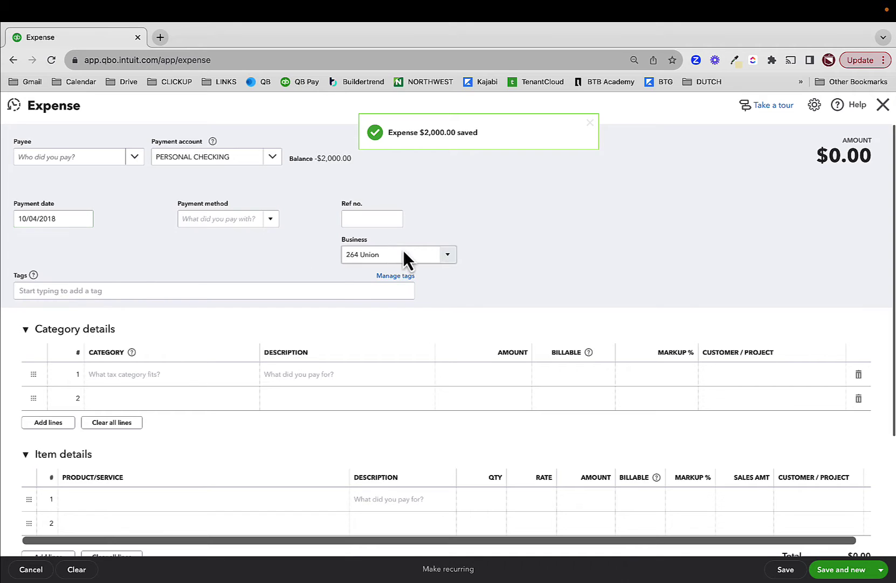
{"action": "type", "text": "re"}
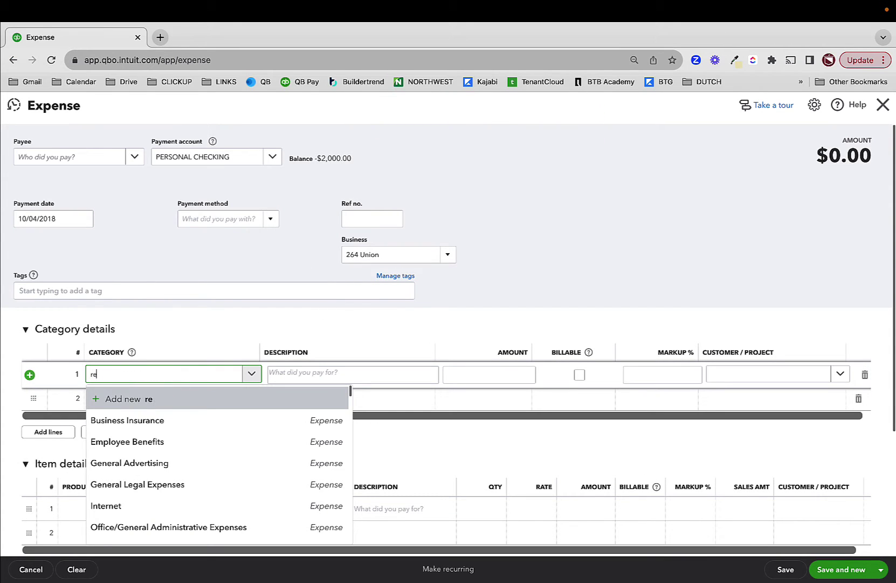
{"action": "type", "text": "pair"}
{"action": "left_click", "coordinate": [150, 420]}
{"action": "left_click", "coordinate": [470, 372]}
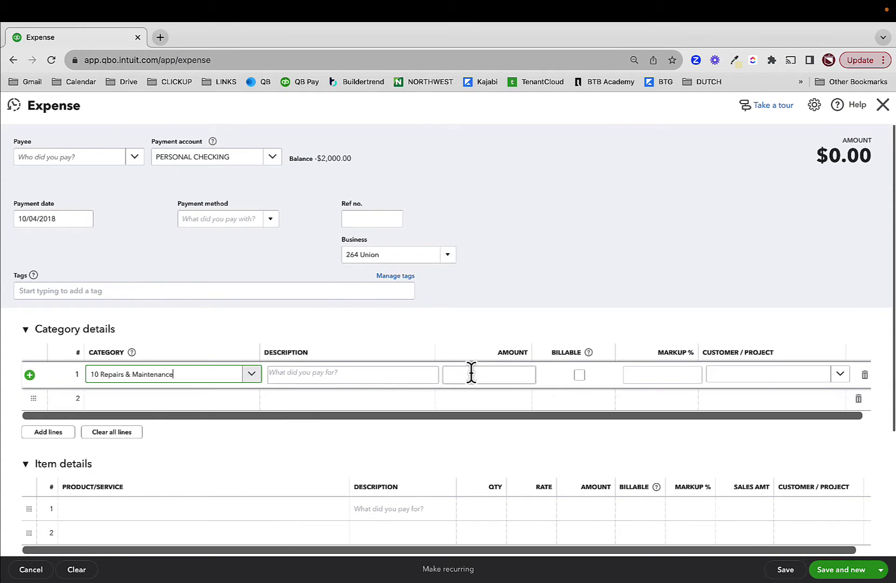
{"action": "type", "text": "500"}
{"action": "key", "text": "Tab"}
{"action": "key", "text": "Tab"}
{"action": "key", "text": "Tab"}
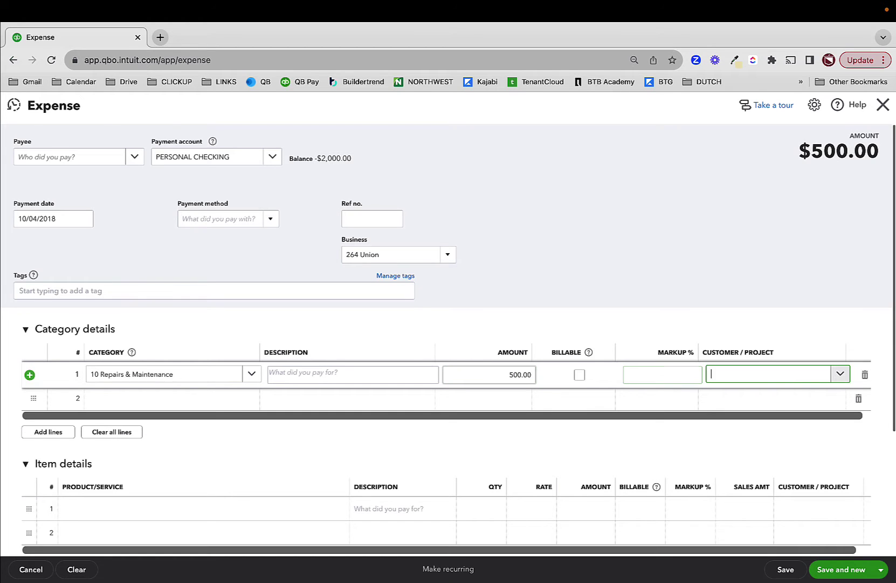
{"action": "left_click", "coordinate": [830, 566]}
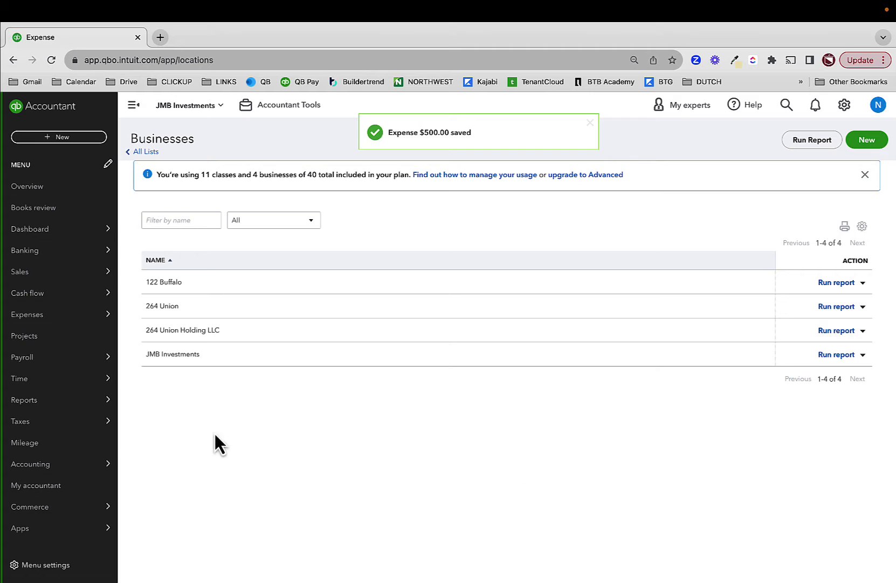
Open the custom report "Balance Sheet - 2018" to examine the bank account and equity balances
{"action": "left_click", "coordinate": [130, 401]}
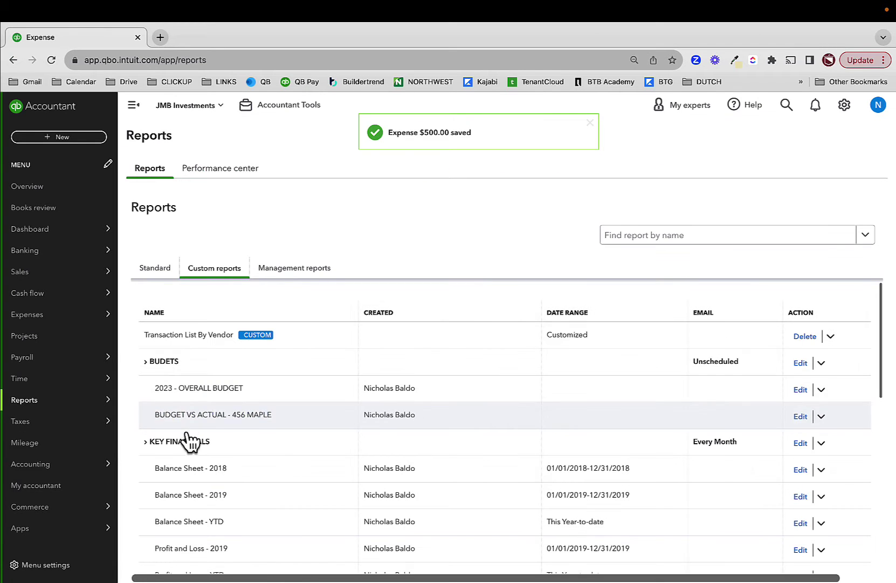
{"action": "left_click", "coordinate": [194, 467]}
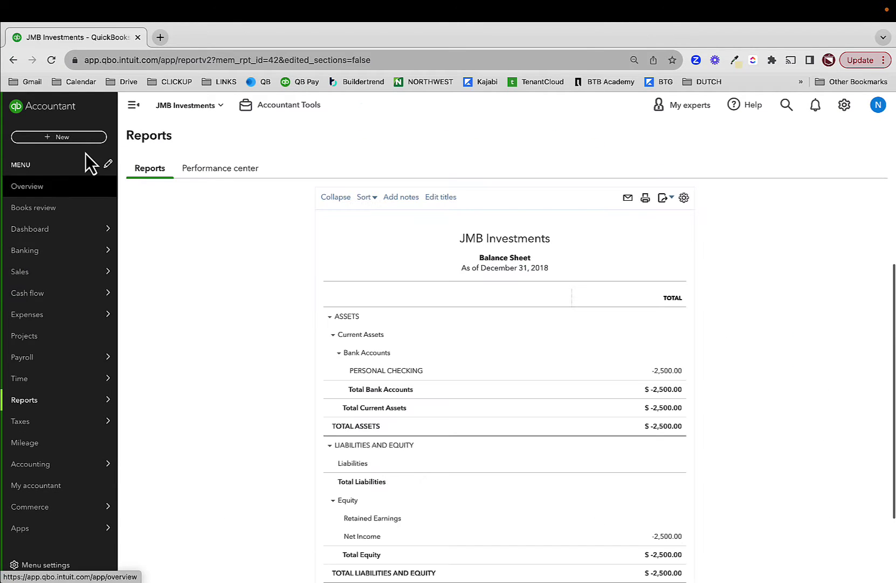
Start a new journal entry whose first line debits JMB Checking for 100,000.00
{"action": "left_click", "coordinate": [84, 139]}
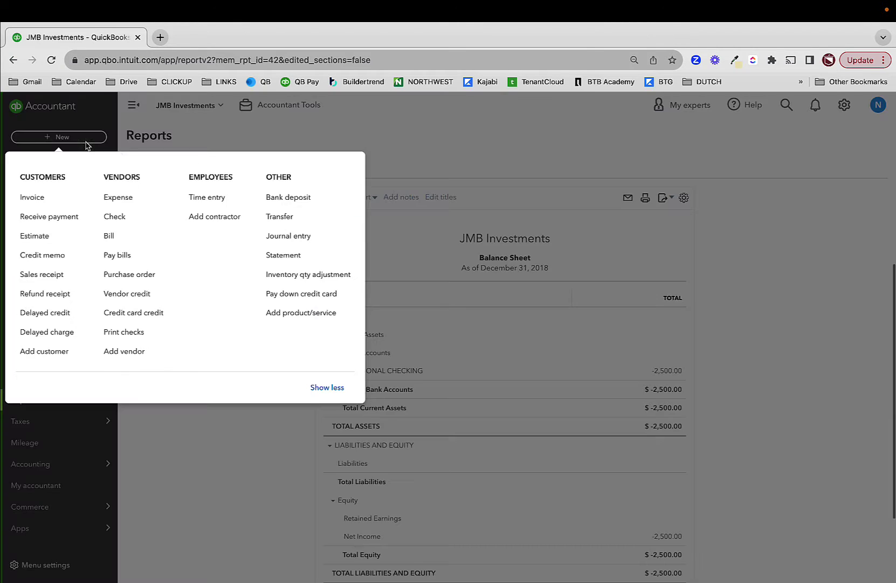
{"action": "left_click", "coordinate": [279, 237]}
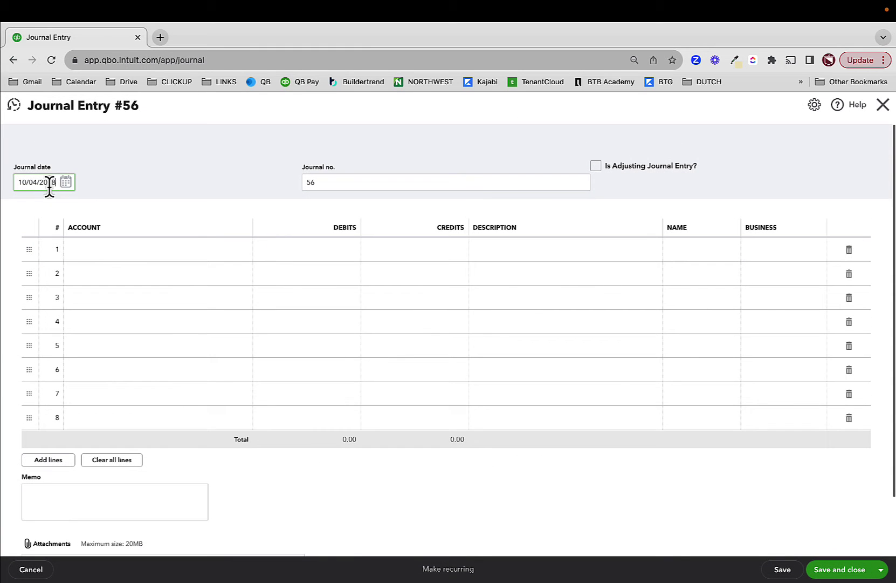
{"action": "left_click", "coordinate": [107, 251]}
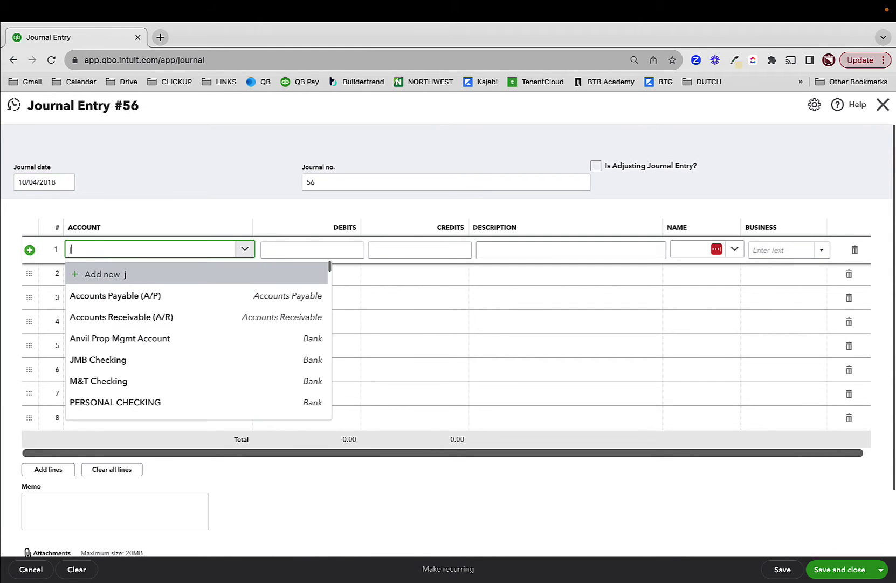
{"action": "left_click", "coordinate": [97, 294]}
{"action": "left_click", "coordinate": [322, 250]}
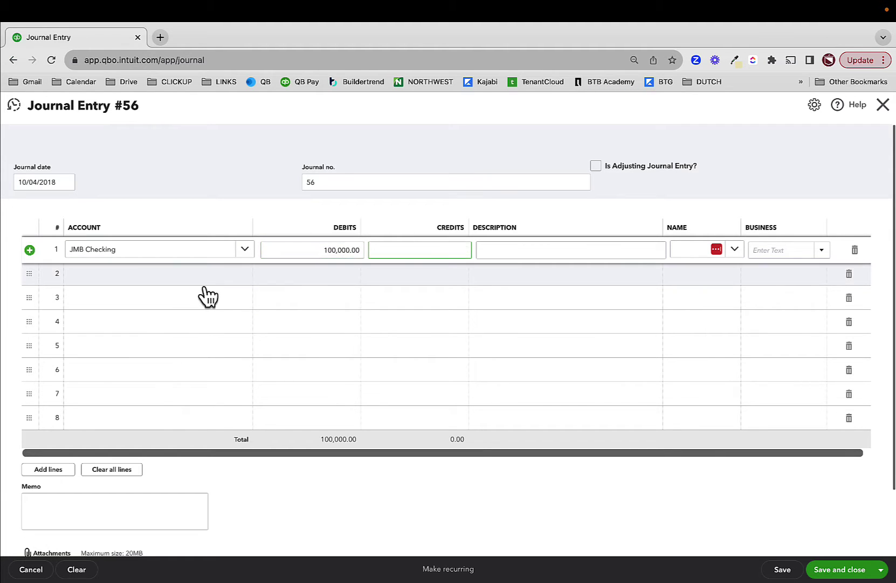
Credit 100,000.00 to the first owner's Contributions/Distributions sub-account on line 2, then save and close the journal entry without a business
{"action": "left_click", "coordinate": [175, 278]}
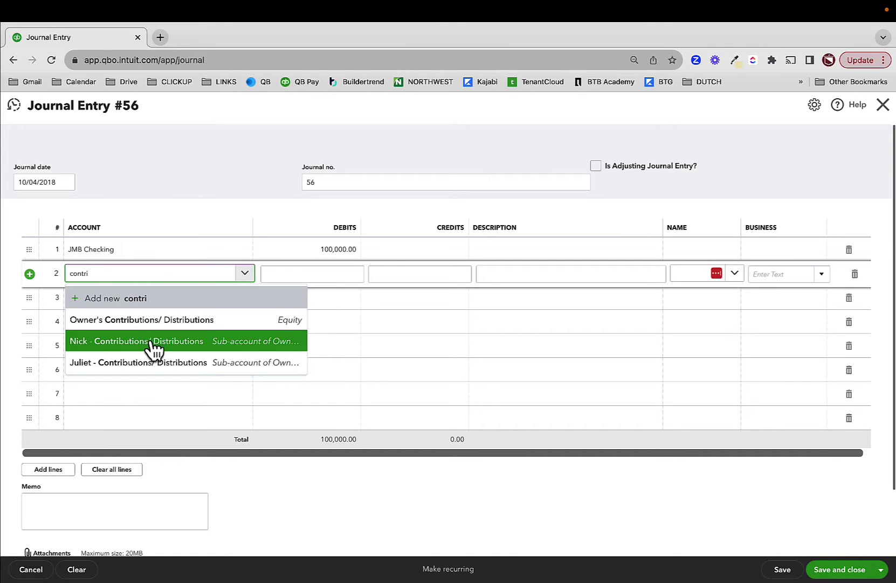
{"action": "left_click", "coordinate": [149, 341]}
{"action": "left_click", "coordinate": [760, 250]}
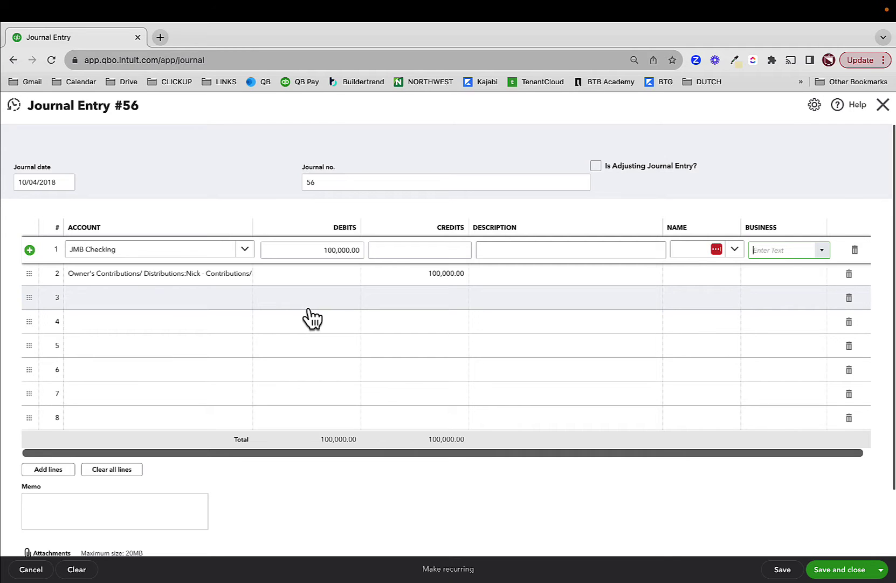
{"action": "left_click", "coordinate": [829, 573]}
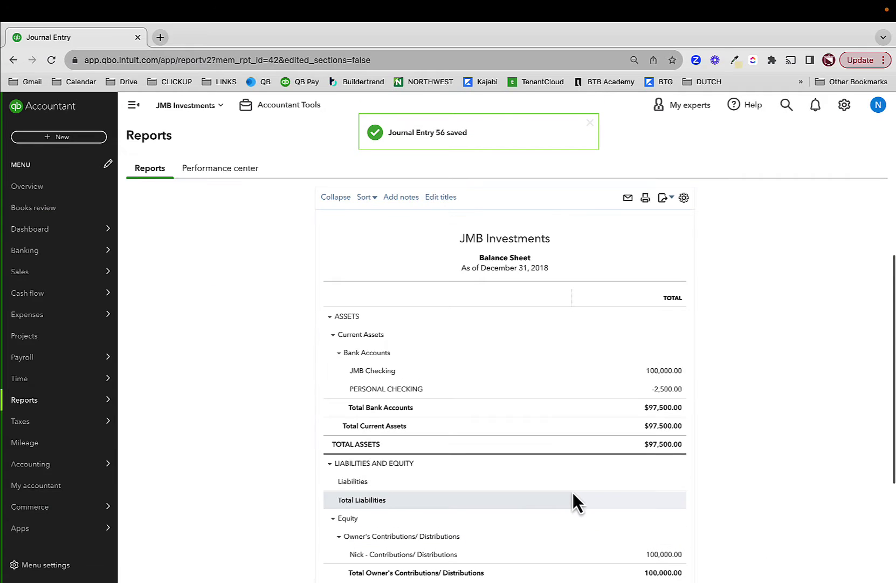
Start another journal entry whose first line debits 2 REAL ESTATE OWNED:Building for 75,000.00
{"action": "left_click", "coordinate": [84, 139]}
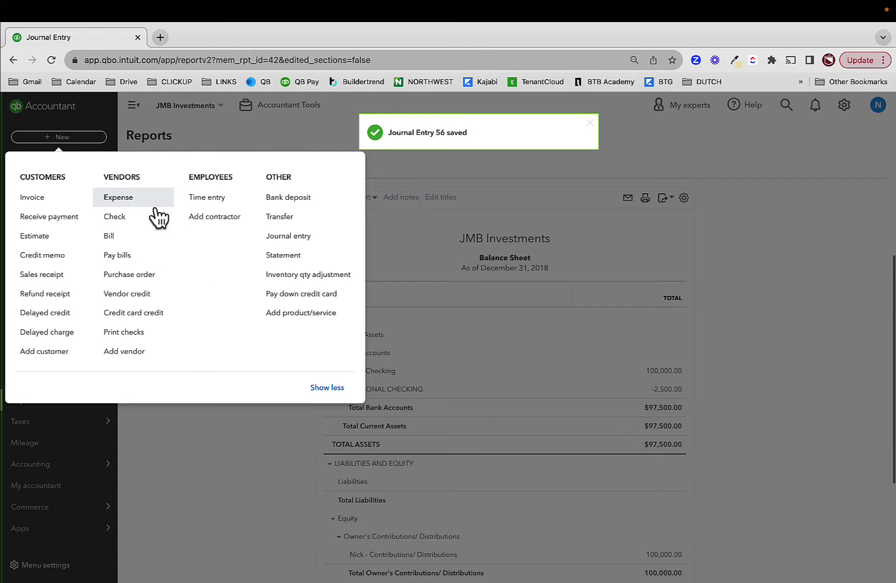
{"action": "left_click", "coordinate": [267, 237]}
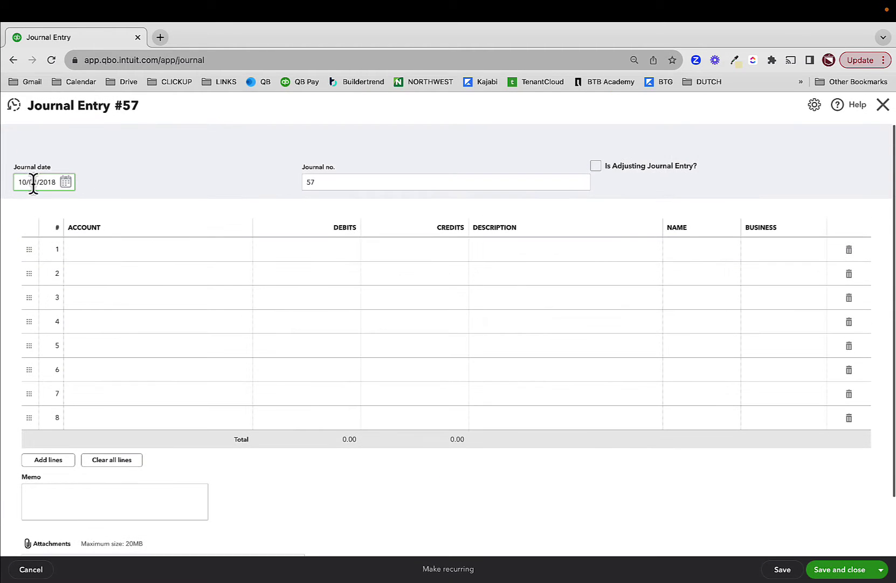
{"action": "left_click", "coordinate": [129, 256]}
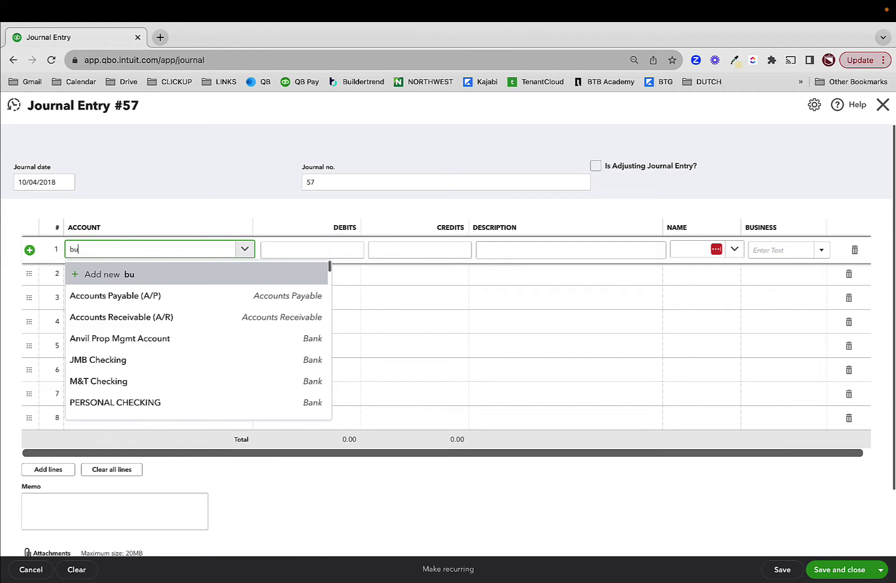
{"action": "left_click", "coordinate": [120, 298]}
{"action": "left_click", "coordinate": [308, 250]}
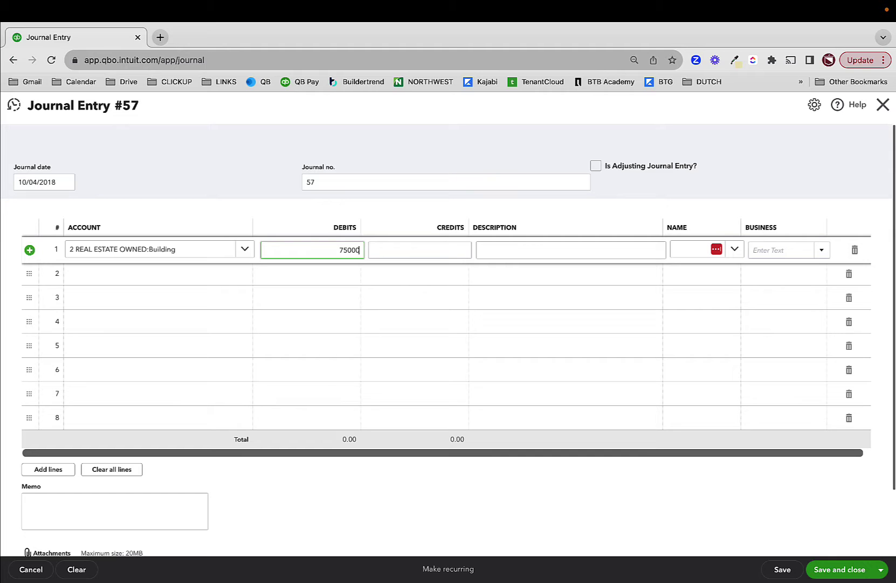
{"action": "key", "text": "Tab"}
Add a second journal line crediting JMB Checking for 75,000.00
{"action": "left_click", "coordinate": [217, 273]}
{"action": "left_click", "coordinate": [217, 273]}
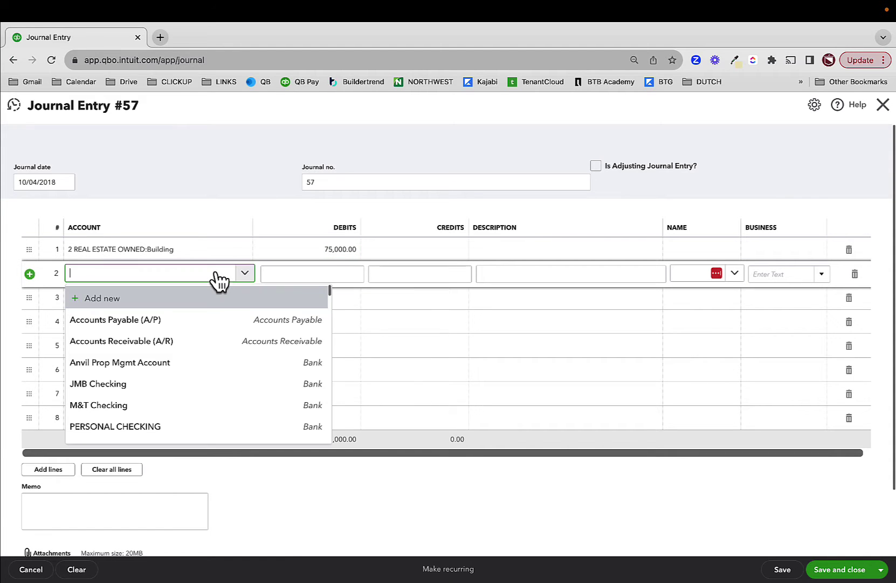
{"action": "type", "text": "jmb"}
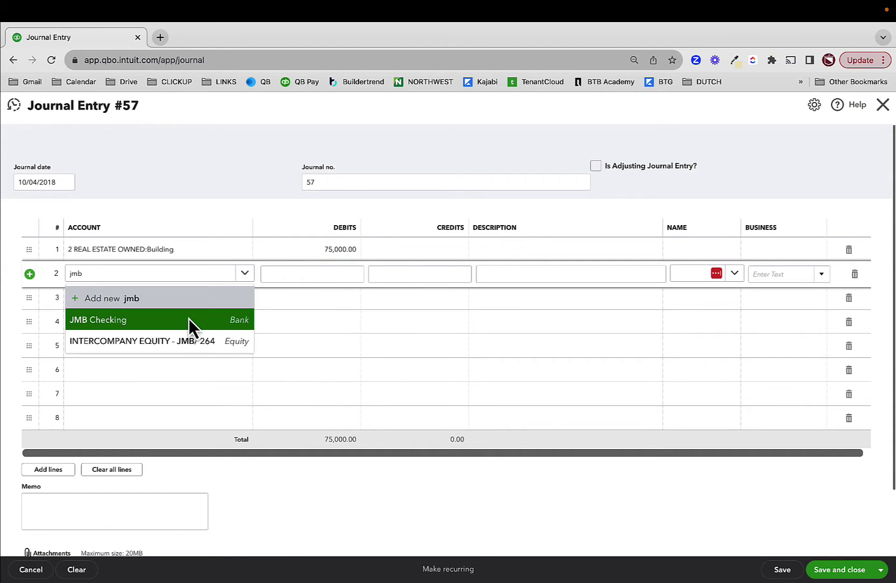
{"action": "left_click", "coordinate": [190, 318]}
Assign the 264 Union business to both journal lines, then save and close the entry
{"action": "left_click", "coordinate": [766, 256]}
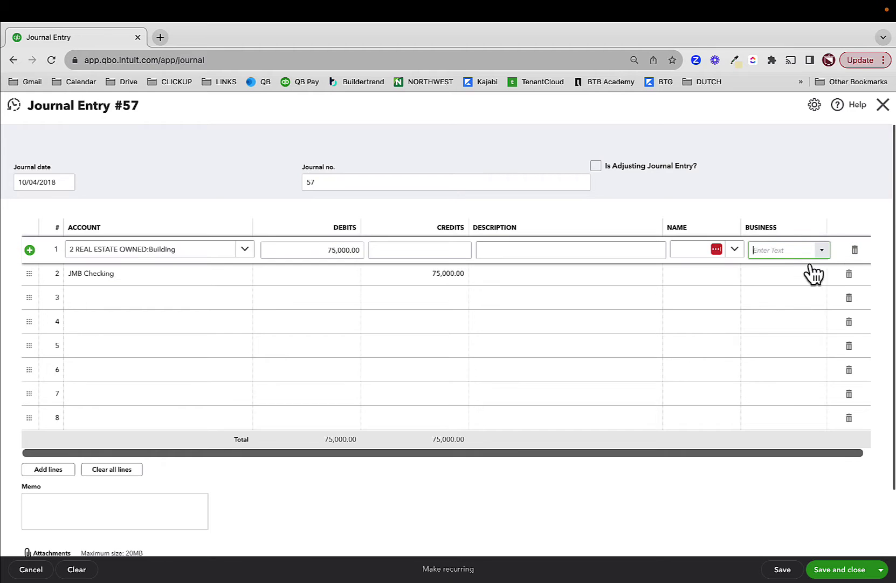
{"action": "left_click", "coordinate": [809, 253]}
{"action": "left_click", "coordinate": [787, 309]}
{"action": "left_click", "coordinate": [799, 276]}
{"action": "left_click", "coordinate": [822, 273]}
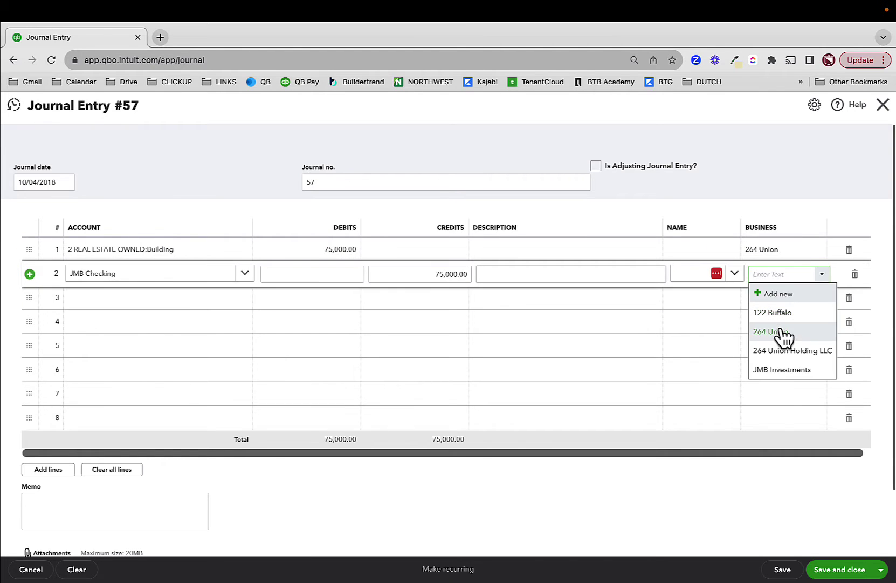
{"action": "left_click", "coordinate": [784, 331]}
{"action": "left_click", "coordinate": [782, 172]}
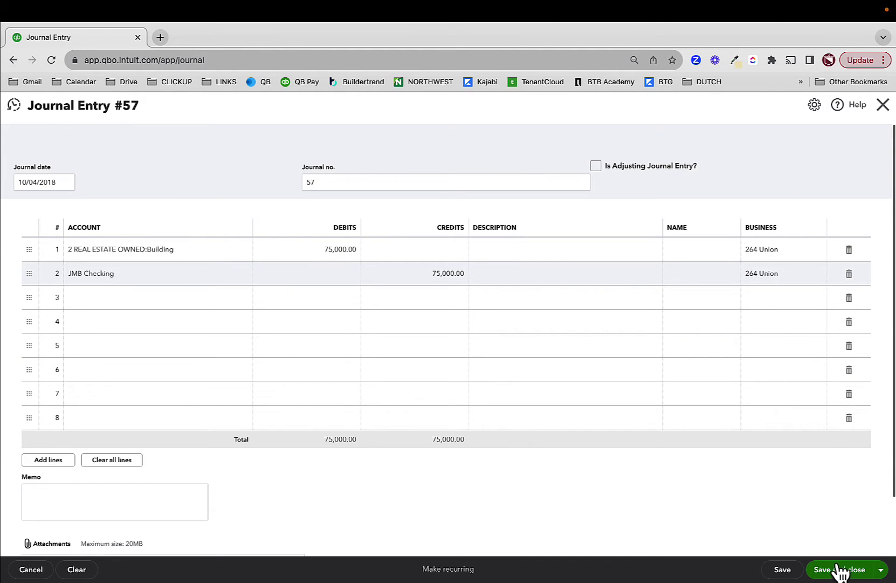
{"action": "left_click", "coordinate": [839, 569]}
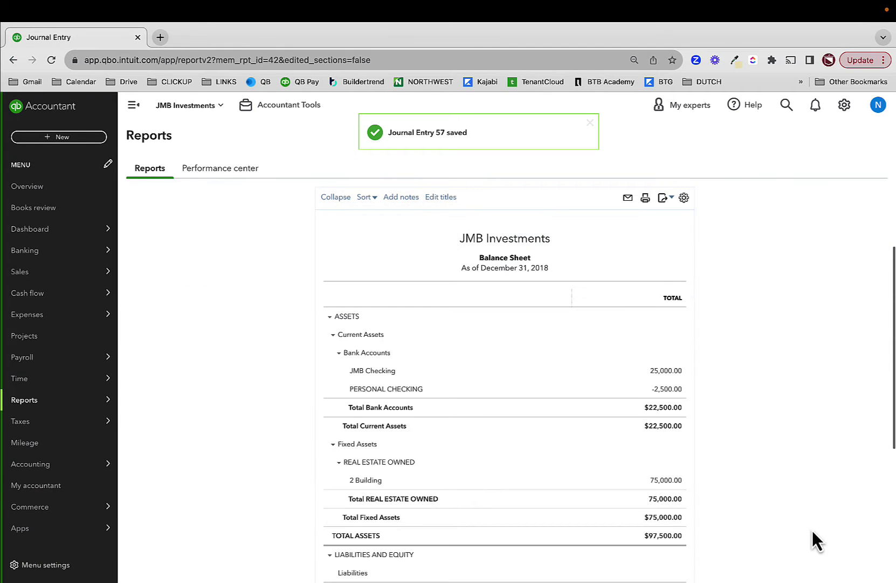
Review the balance sheet's bank accounts, fixed assets and equity after the journal entries
{"action": "scroll", "coordinate": [705, 462], "scroll_direction": "down", "scroll_amount": 3}
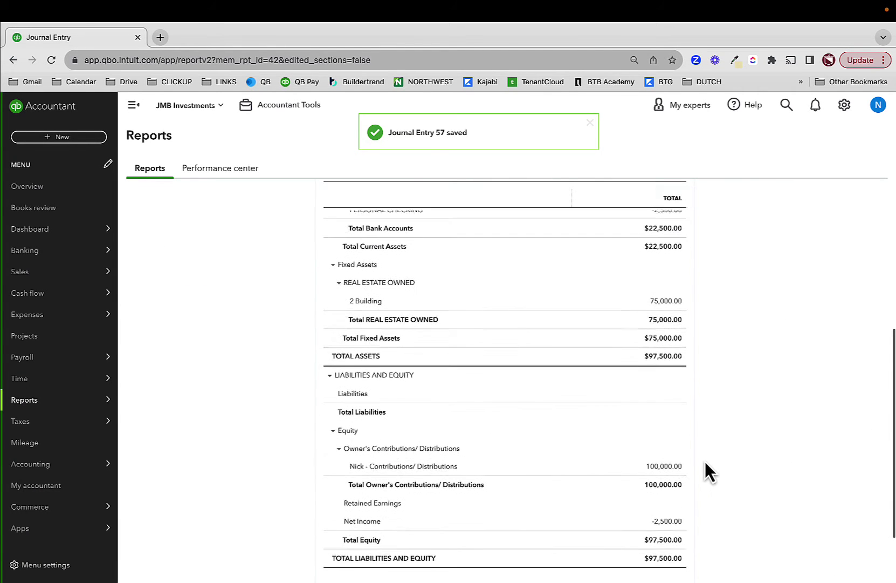
{"action": "scroll", "coordinate": [706, 461], "scroll_direction": "down", "scroll_amount": 1}
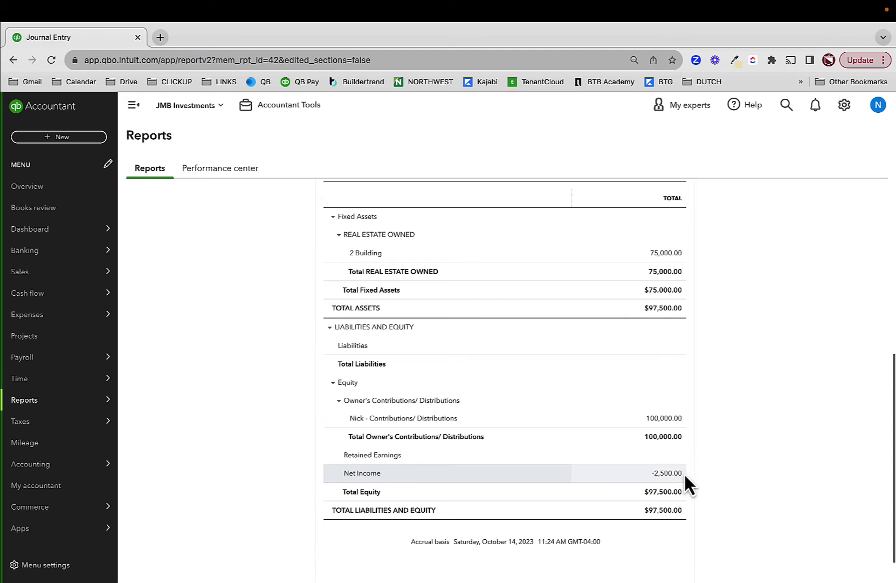
{"action": "scroll", "coordinate": [658, 483], "scroll_direction": "up", "scroll_amount": 7}
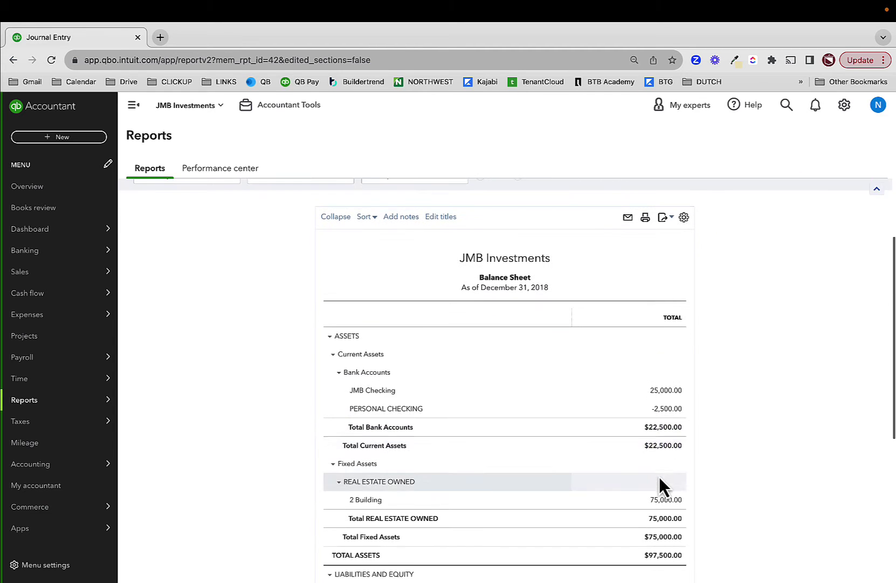
{"action": "mouse_move", "coordinate": [127, 292]}
{"action": "left_click", "coordinate": [160, 292]}
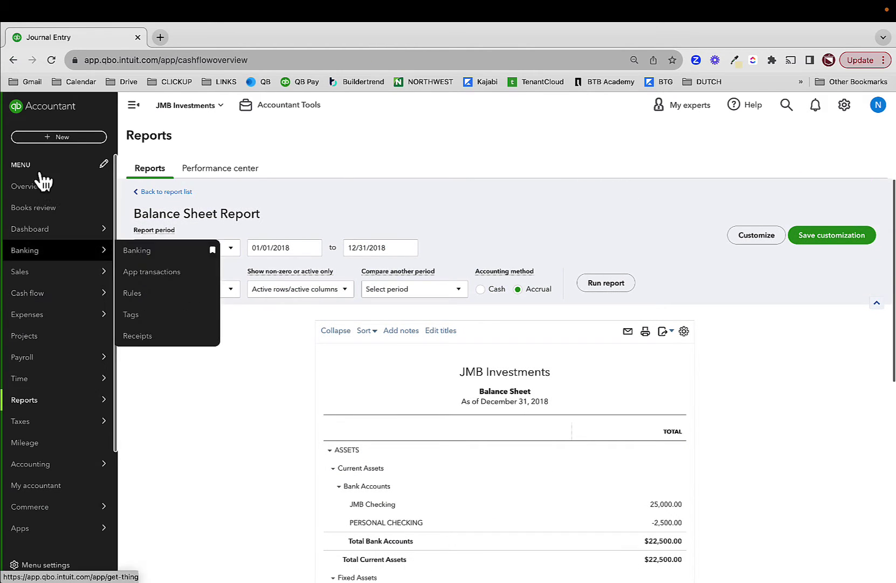
{"action": "left_click", "coordinate": [12, 60]}
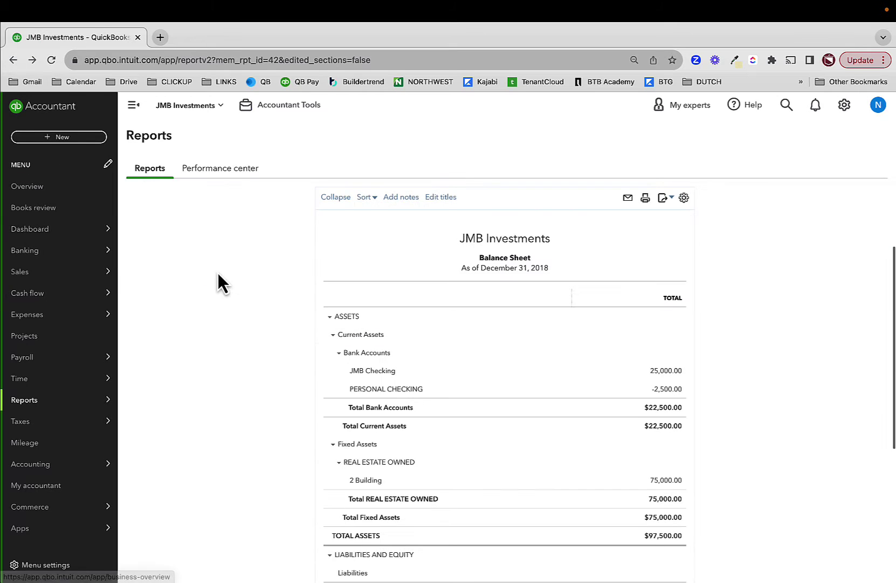
Display the balance sheet's columns by Locations and run the report
{"action": "left_click", "coordinate": [190, 296]}
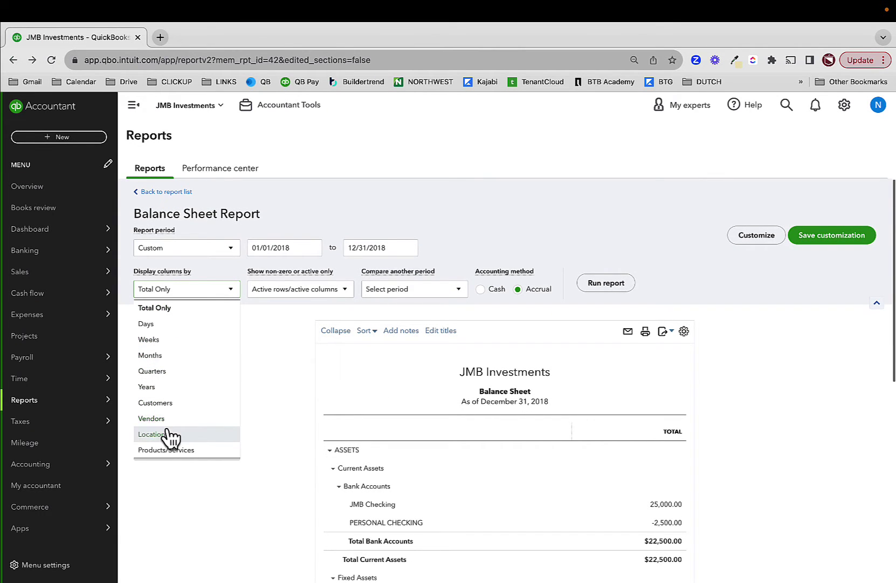
{"action": "left_click", "coordinate": [153, 434]}
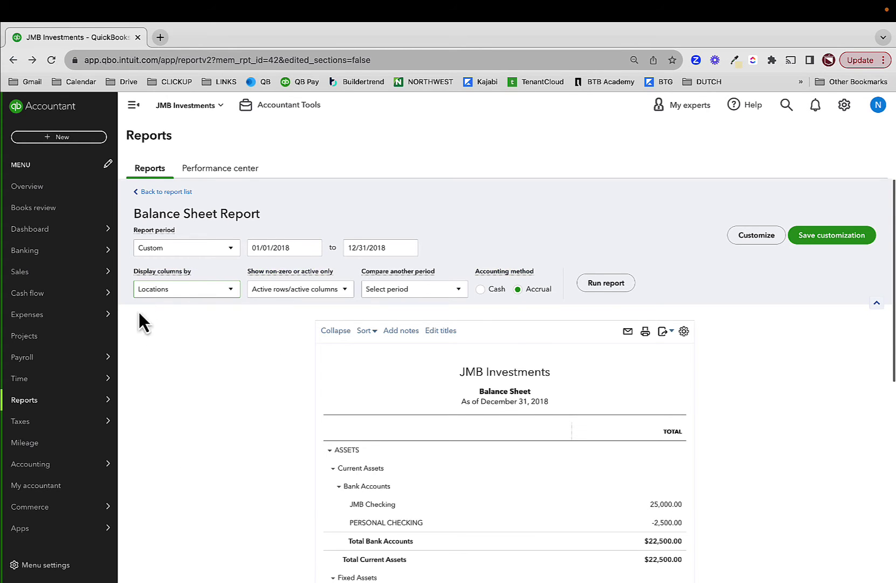
{"action": "left_click", "coordinate": [602, 285]}
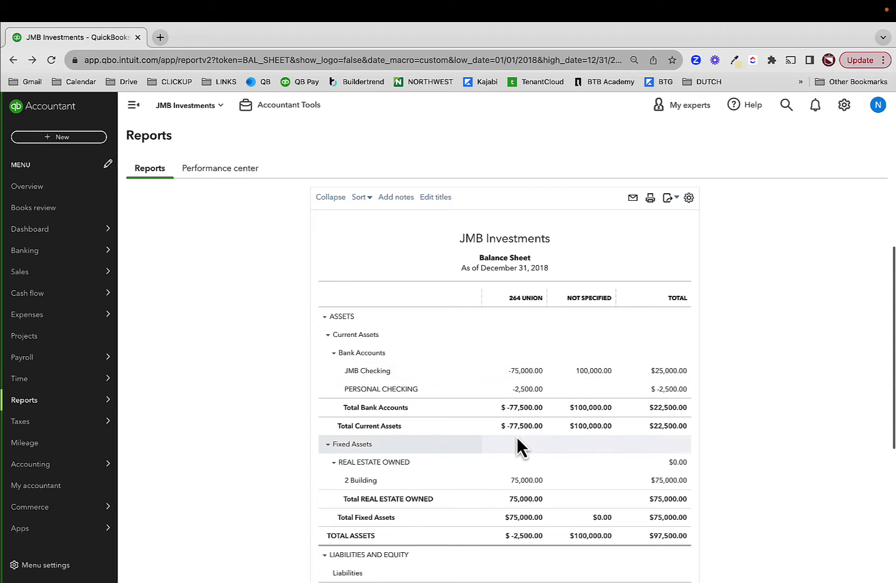
Examine the profit and loss detail behind 264 Union's net income, then return to the balance sheet
{"action": "scroll", "coordinate": [518, 437], "scroll_direction": "down", "scroll_amount": 4}
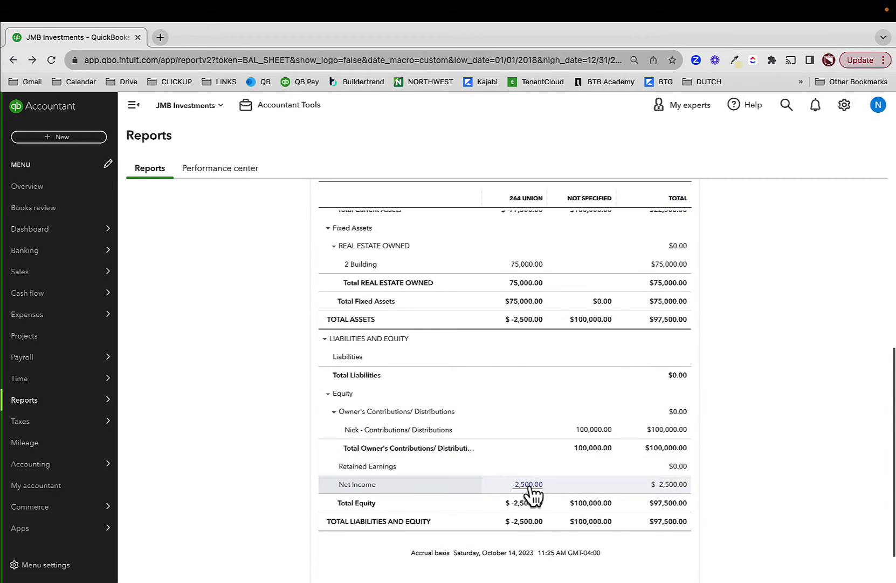
{"action": "left_click", "coordinate": [534, 485]}
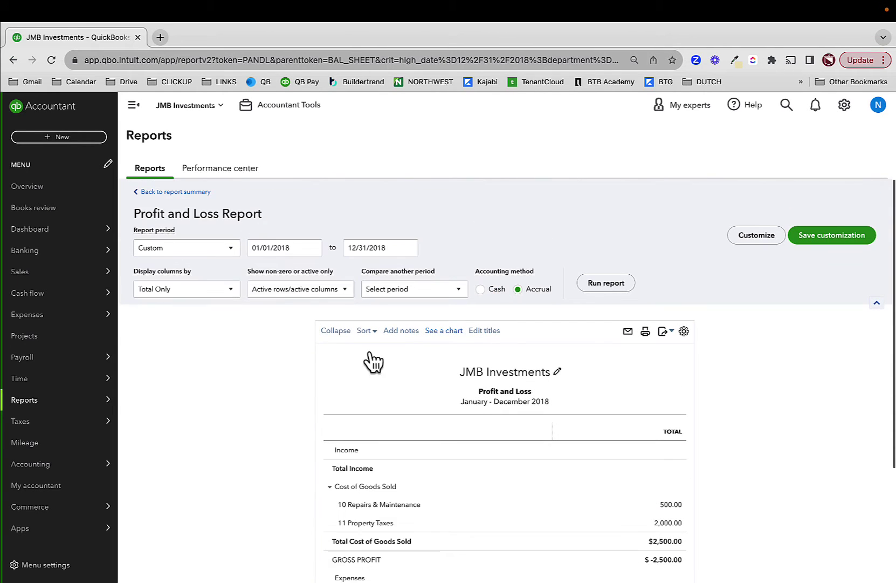
{"action": "left_click", "coordinate": [193, 191]}
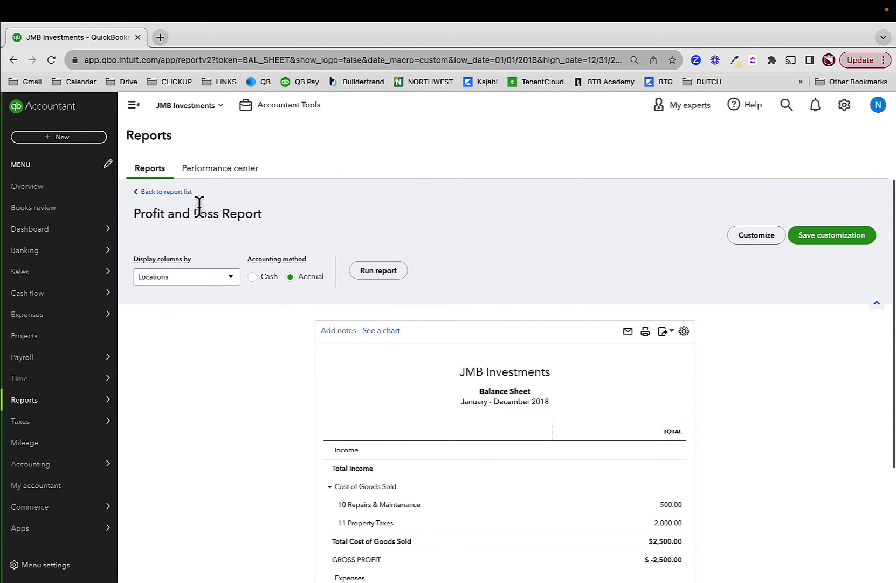
Start a new expense and set the category of its first two lines to 10 Repairs & Maintenance
{"action": "left_click", "coordinate": [79, 136]}
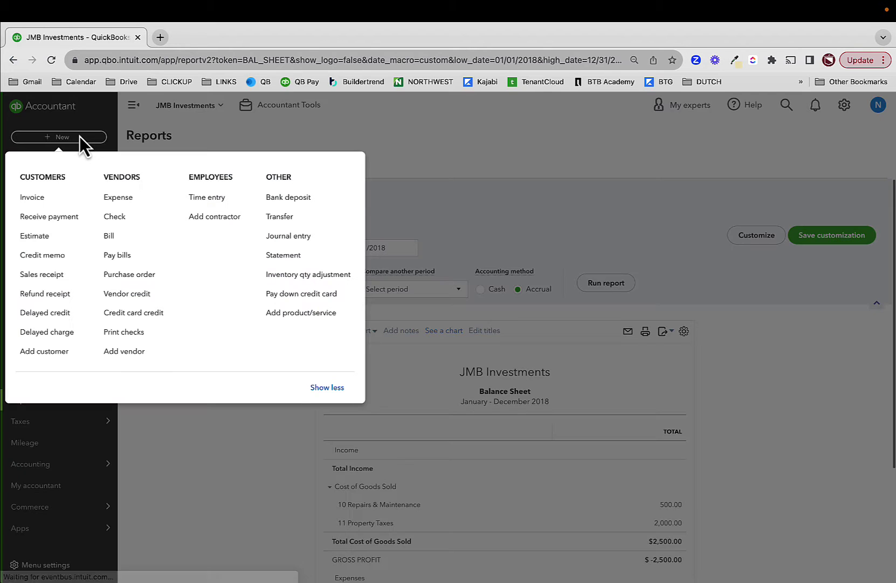
{"action": "left_click", "coordinate": [113, 198]}
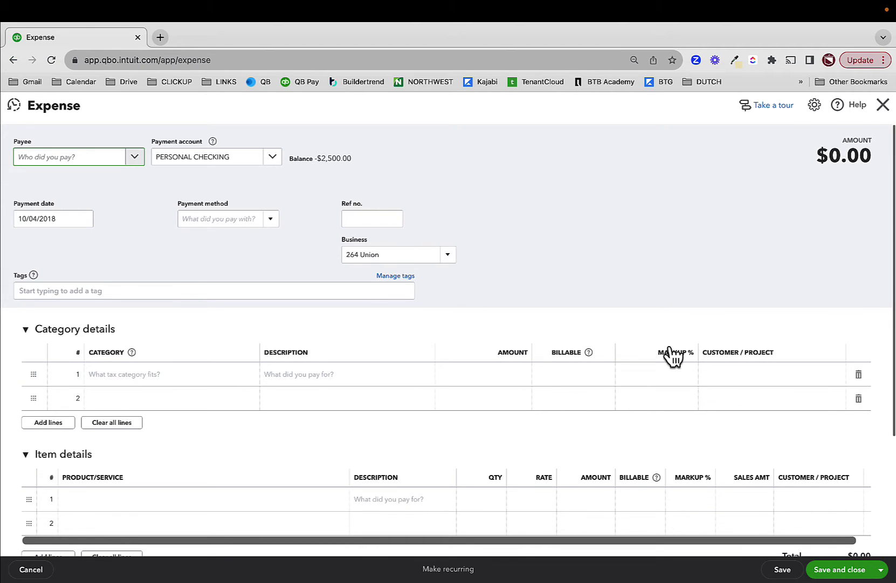
{"action": "left_click", "coordinate": [181, 387]}
{"action": "left_click", "coordinate": [162, 374]}
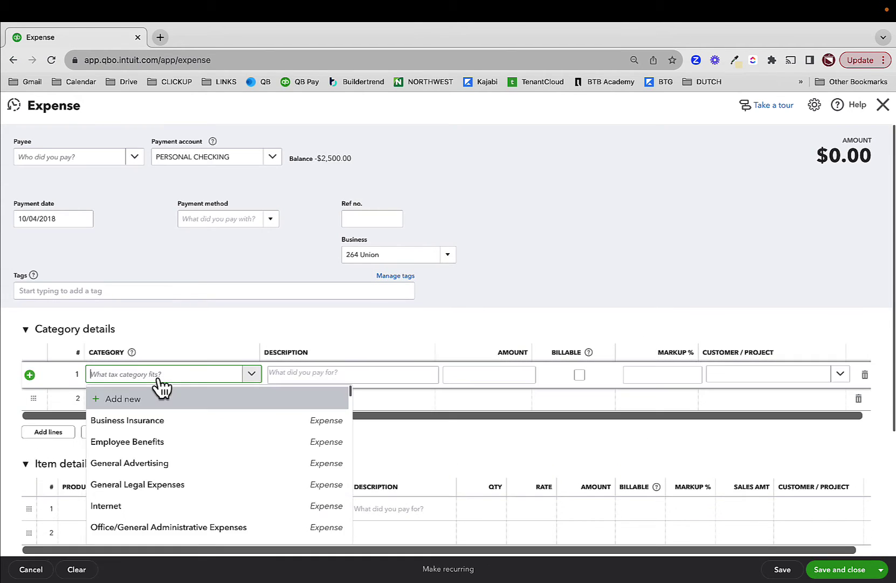
{"action": "type", "text": "repairs"}
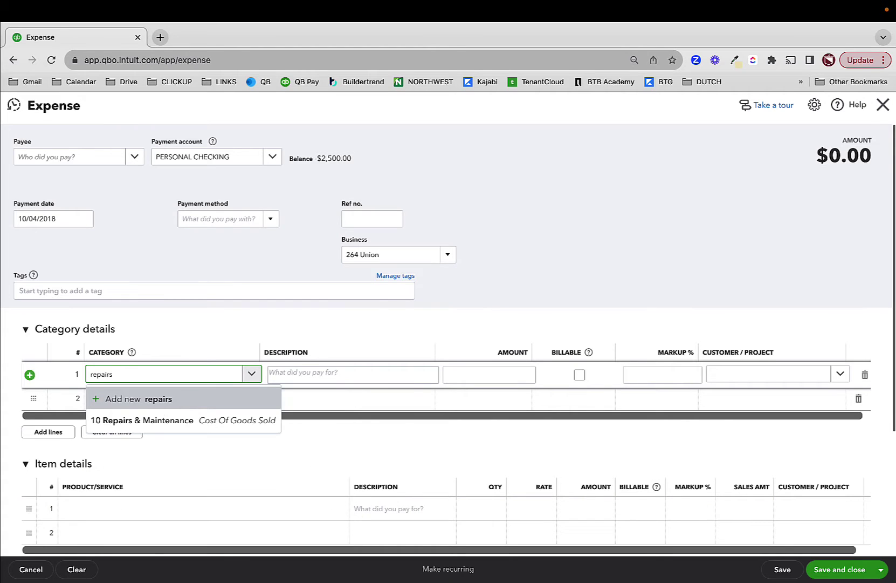
{"action": "left_click", "coordinate": [150, 421]}
{"action": "left_click", "coordinate": [149, 411]}
{"action": "type", "text": "rep"}
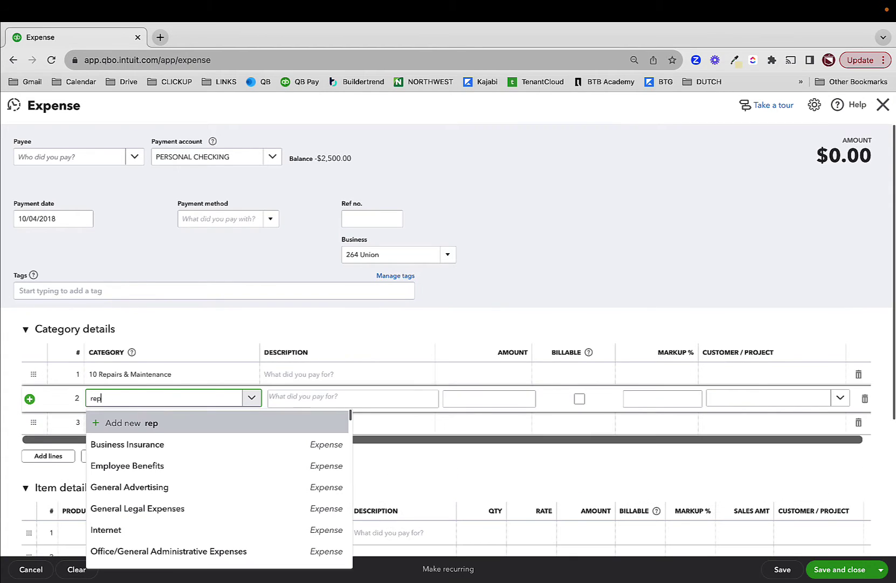
{"action": "type", "text": "airs"}
{"action": "left_click", "coordinate": [143, 445]}
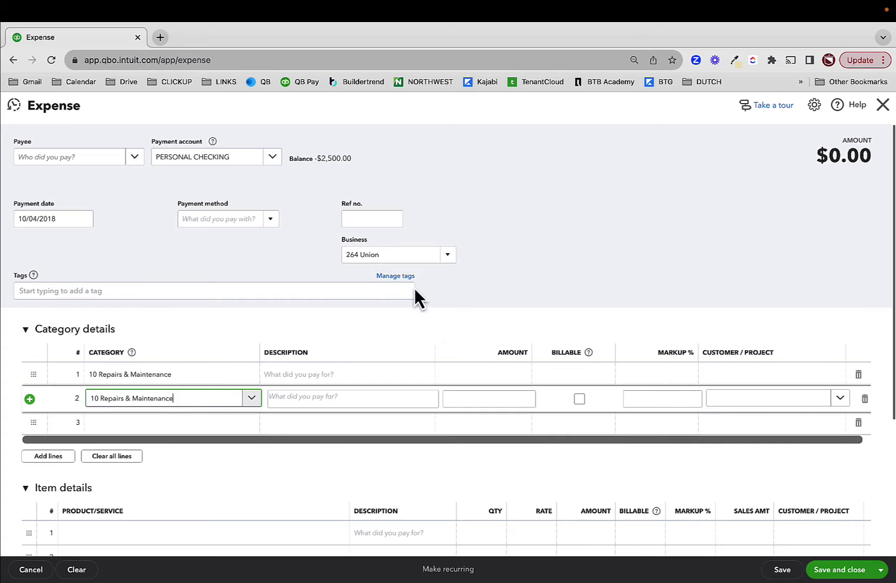
Check the expense's Business choices, keep 264 Union selected, and discard the expense without saving
{"action": "left_click", "coordinate": [447, 257]}
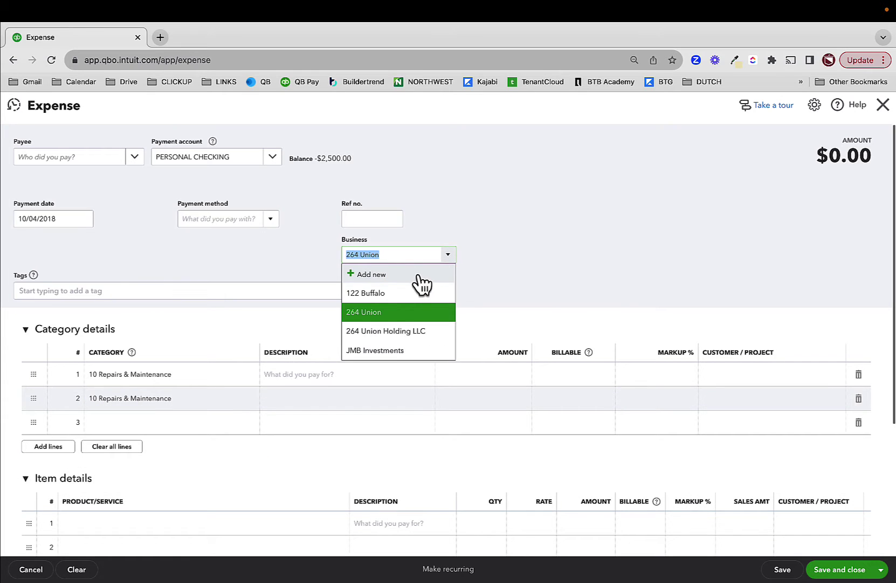
{"action": "left_click", "coordinate": [410, 312]}
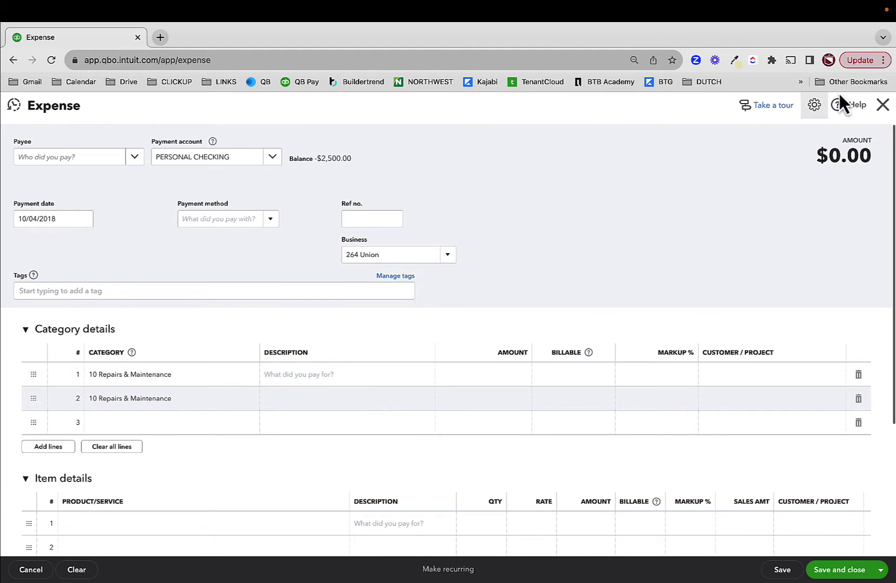
{"action": "left_click", "coordinate": [883, 106]}
{"action": "left_click", "coordinate": [502, 353]}
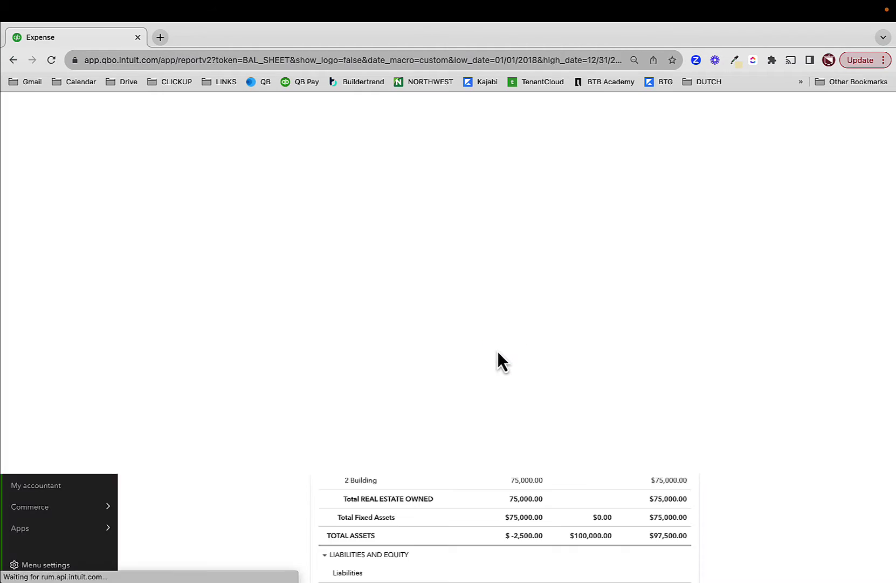
Open the Categories section of the advanced company settings for editing and look through the location label options
{"action": "left_click", "coordinate": [845, 105]}
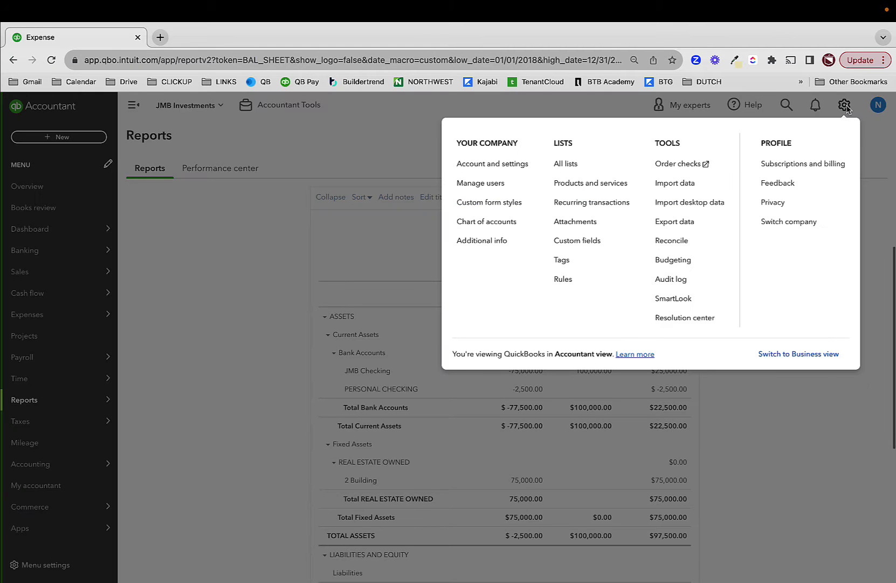
{"action": "left_click", "coordinate": [493, 165]}
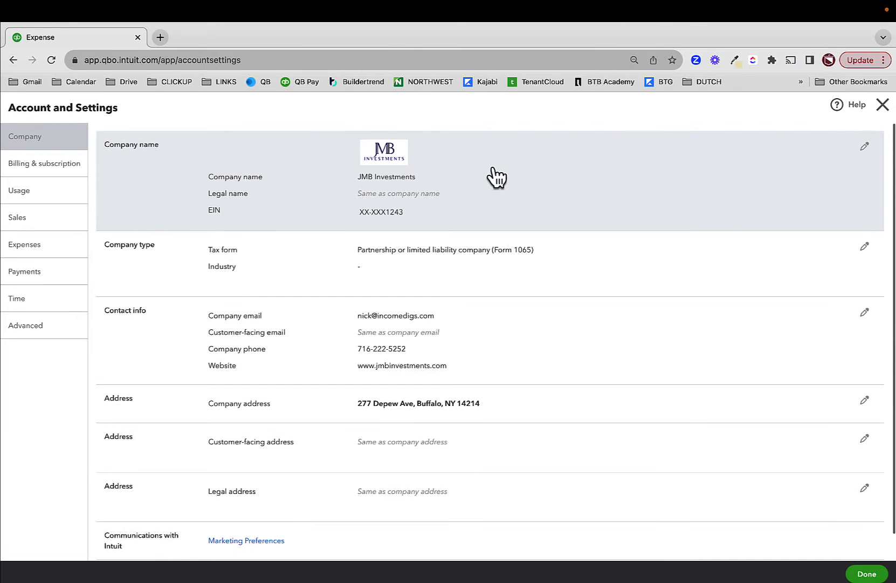
{"action": "left_click", "coordinate": [40, 330]}
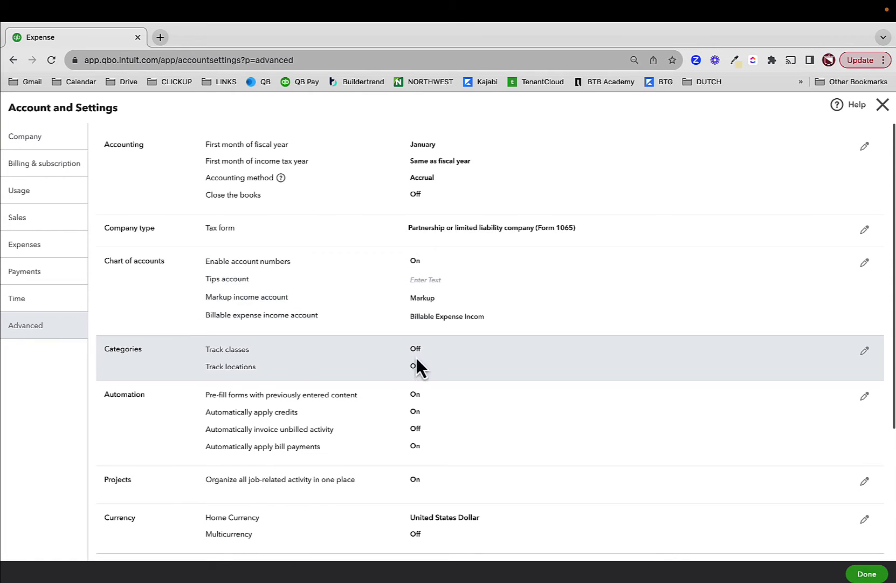
{"action": "left_click", "coordinate": [417, 358]}
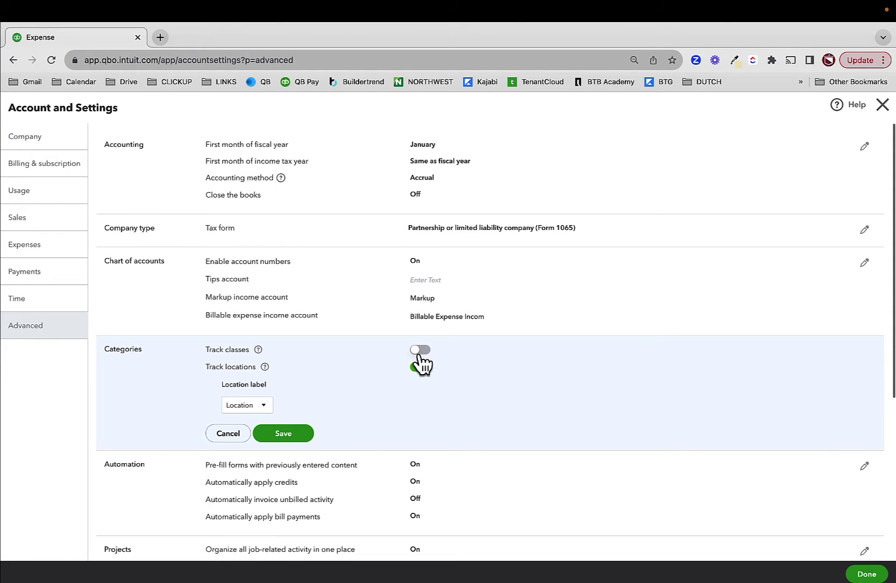
{"action": "left_click", "coordinate": [263, 406]}
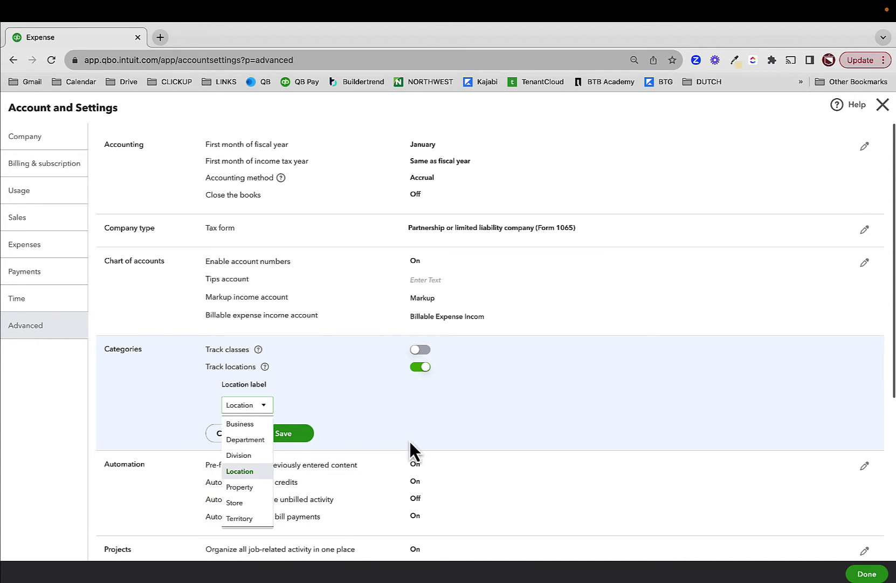
{"action": "left_click", "coordinate": [409, 439]}
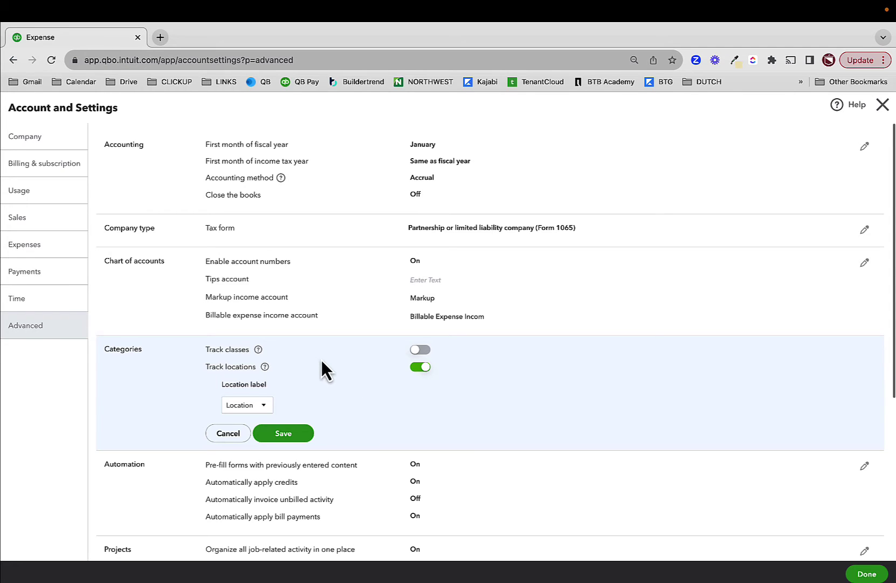
Turn on class tracking with one class to each row in transaction and a warning for unassigned classes, then save the settings
{"action": "left_click", "coordinate": [421, 351]}
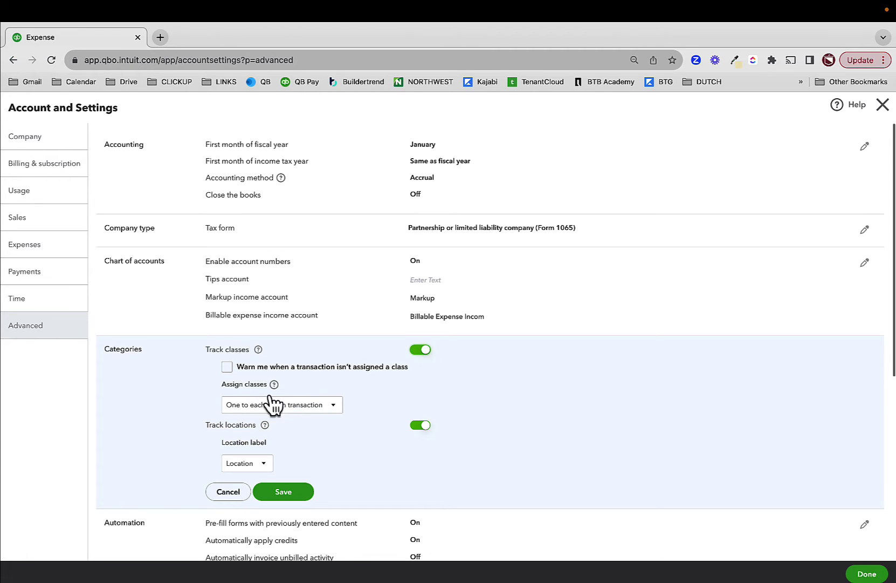
{"action": "left_click", "coordinate": [334, 408]}
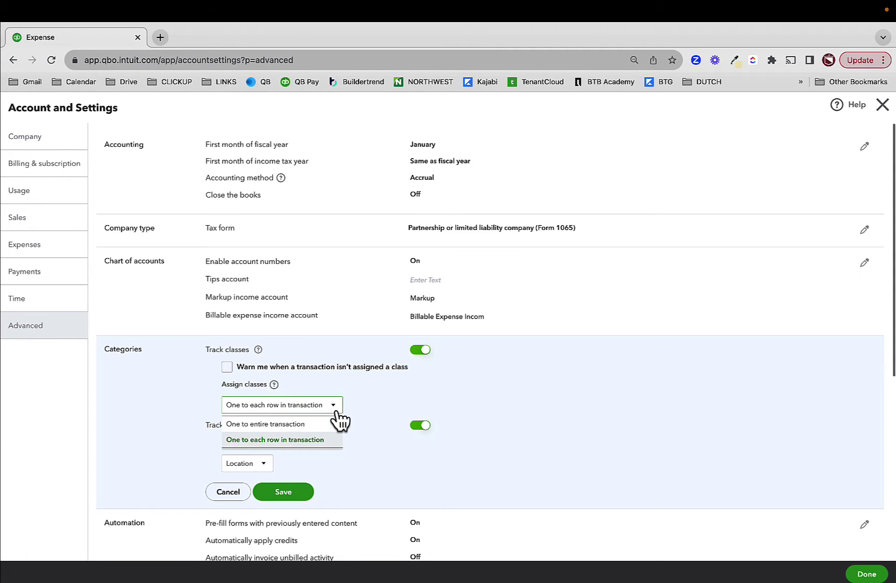
{"action": "left_click", "coordinate": [291, 440]}
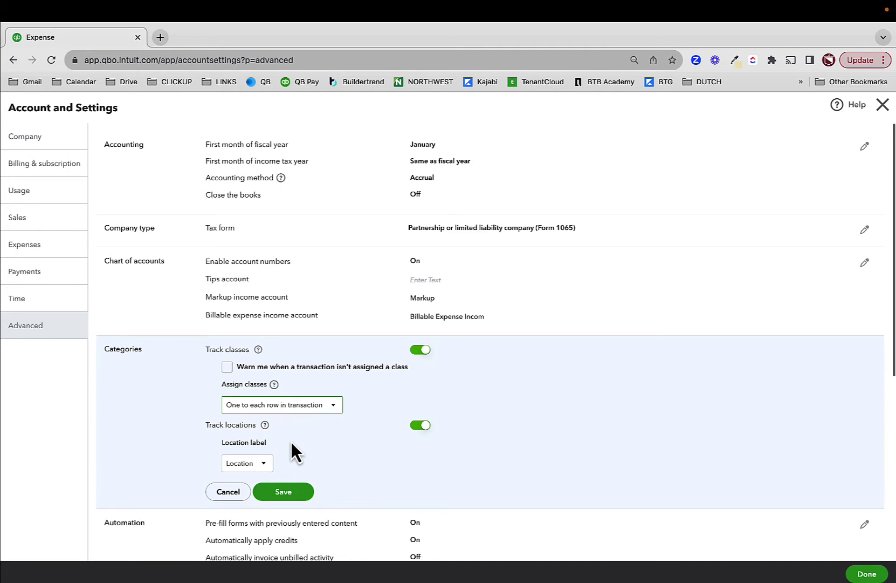
{"action": "left_click", "coordinate": [223, 369]}
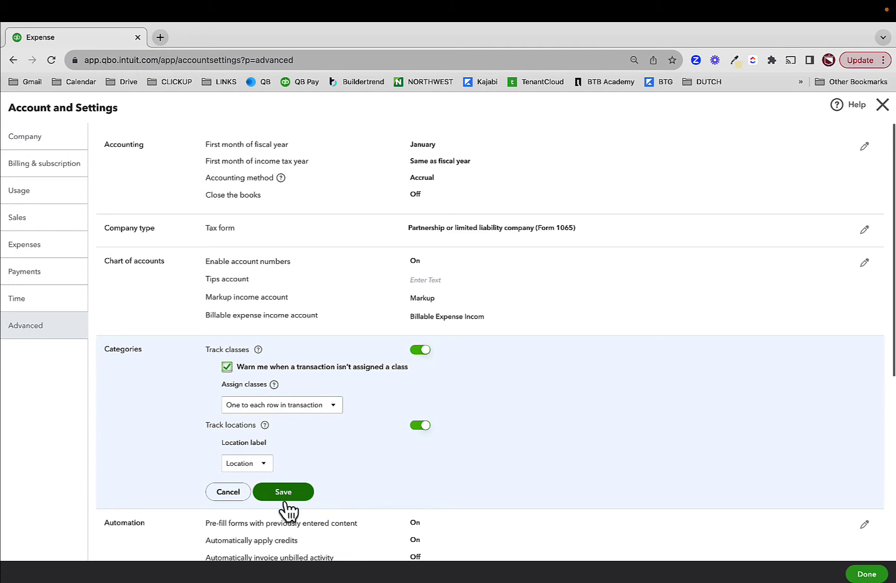
{"action": "left_click", "coordinate": [285, 494]}
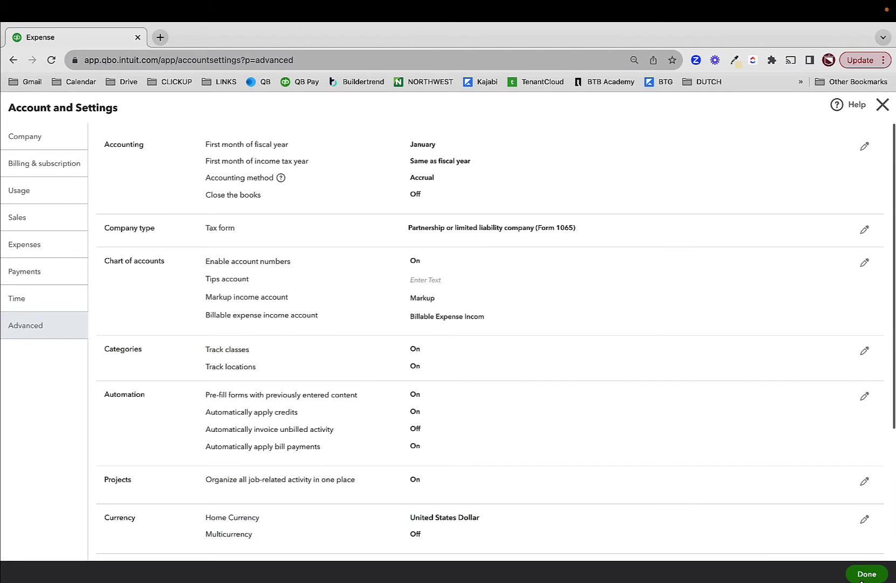
{"action": "left_click", "coordinate": [867, 574]}
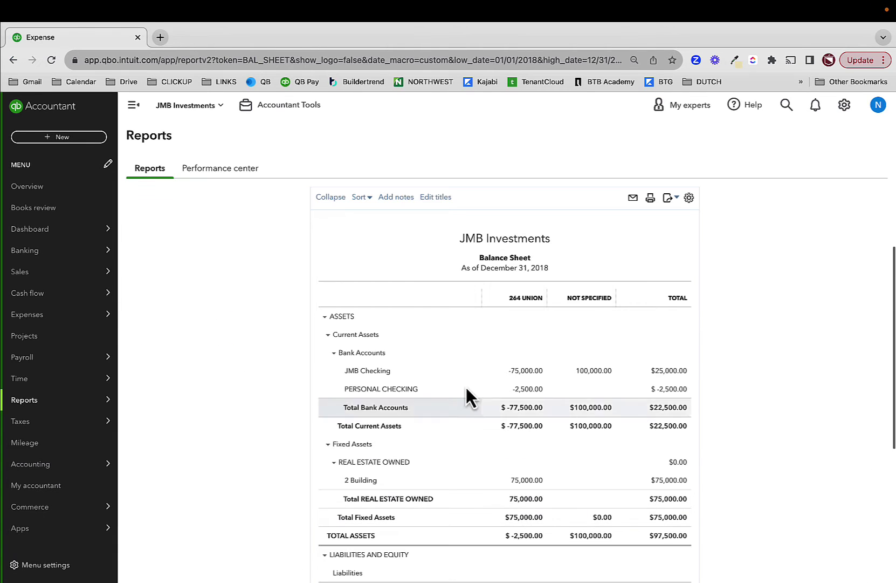
Drill down from 264 Union's net income through 10 Repairs & Maintenance and open the 500.00 expense
{"action": "scroll", "coordinate": [451, 371], "scroll_direction": "down", "scroll_amount": 5}
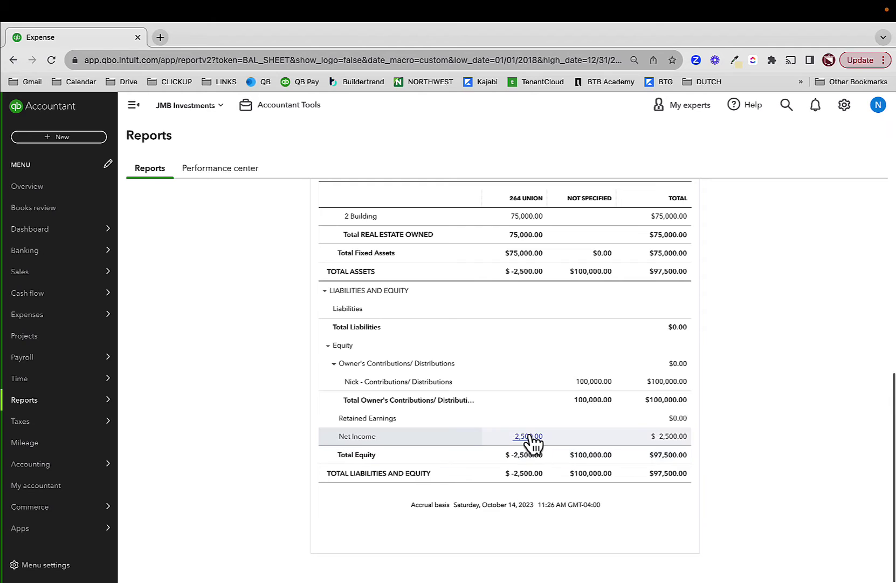
{"action": "left_click", "coordinate": [528, 437]}
{"action": "left_click", "coordinate": [672, 375]}
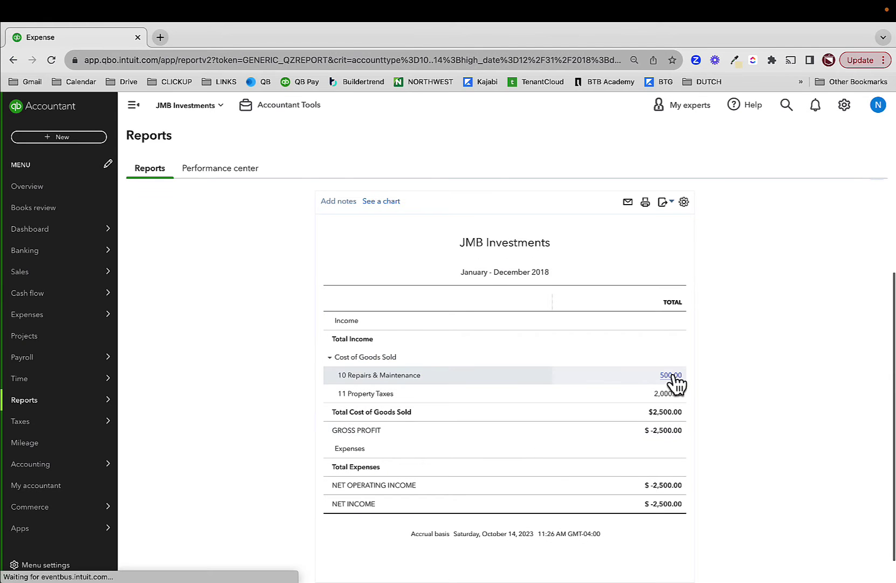
{"action": "left_click", "coordinate": [590, 459]}
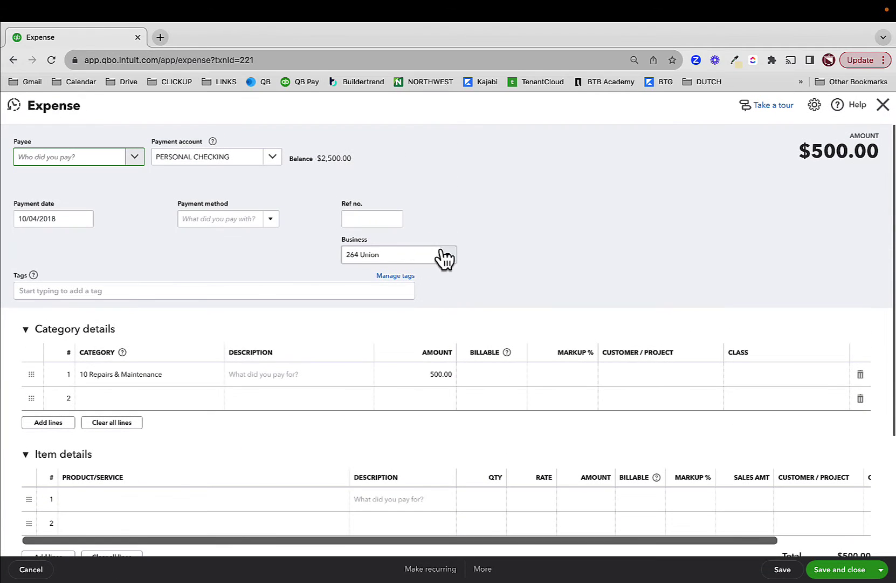
Assign the class 264 Union to the 10 Repairs & Maintenance line, then save and close the expense
{"action": "left_click", "coordinate": [758, 376]}
{"action": "type", "text": "264"}
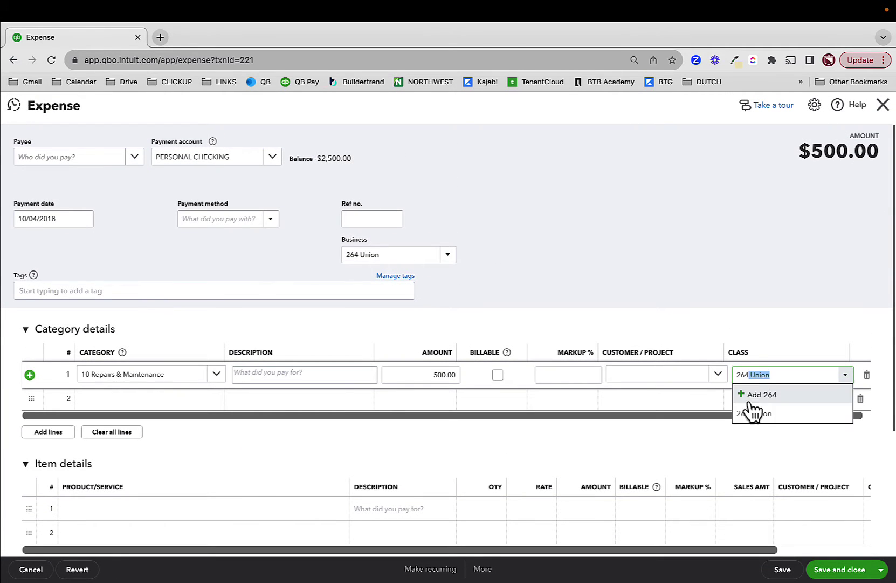
{"action": "left_click", "coordinate": [749, 396]}
{"action": "left_click", "coordinate": [732, 447]}
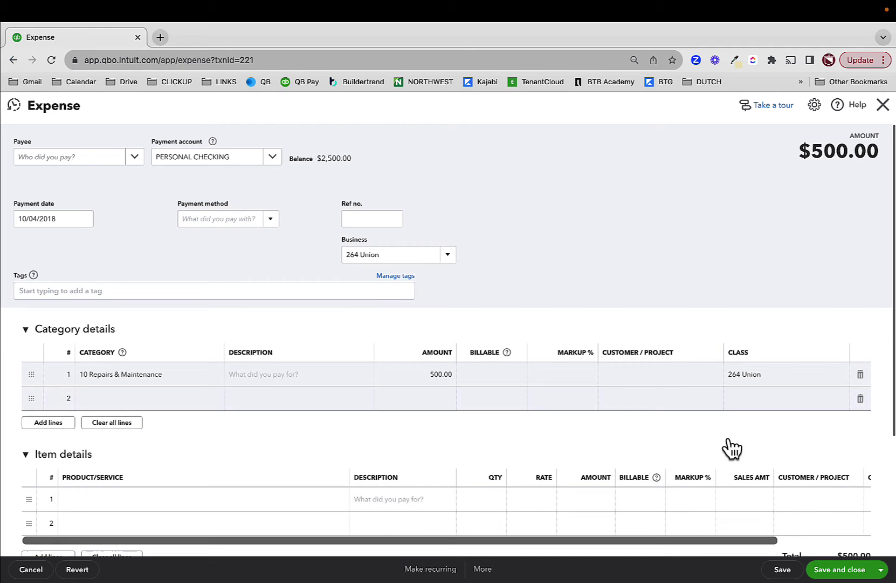
{"action": "left_click", "coordinate": [841, 576]}
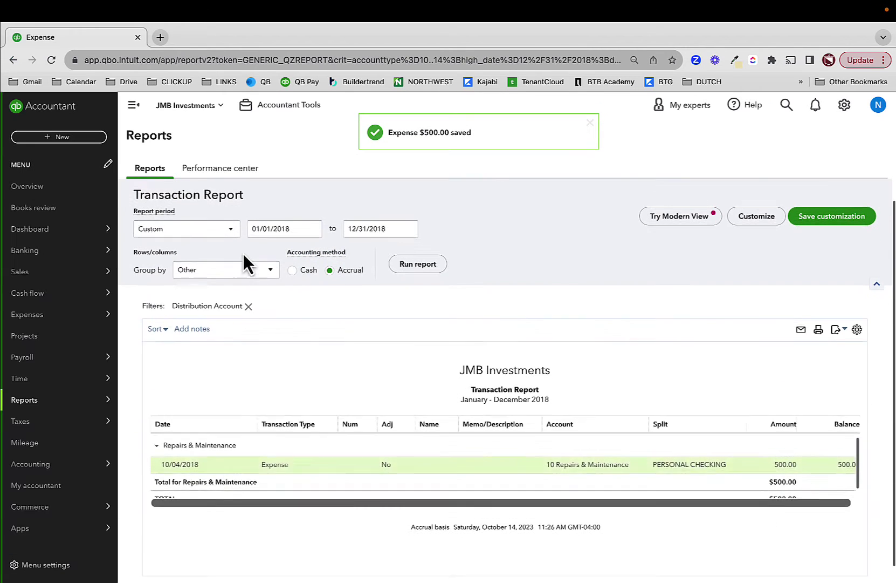
Return to the Profit and Loss report and drill down through 11 Property Taxes to open the 2,000.00 expense
{"action": "left_click", "coordinate": [194, 193]}
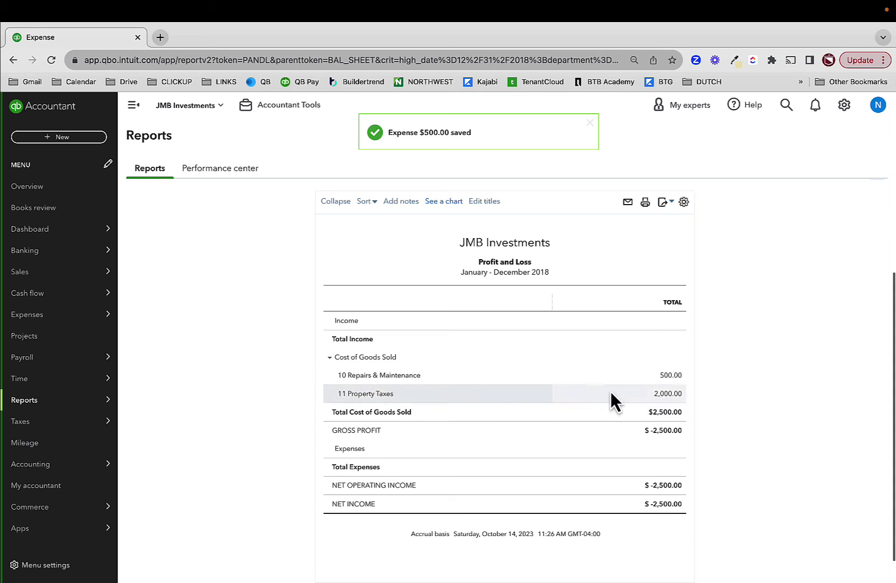
{"action": "left_click", "coordinate": [669, 392]}
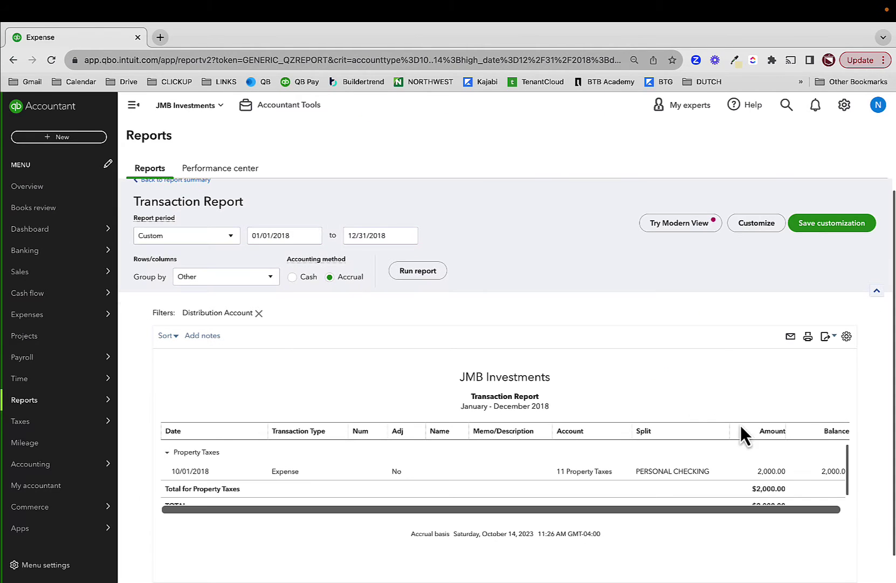
{"action": "left_click", "coordinate": [686, 475]}
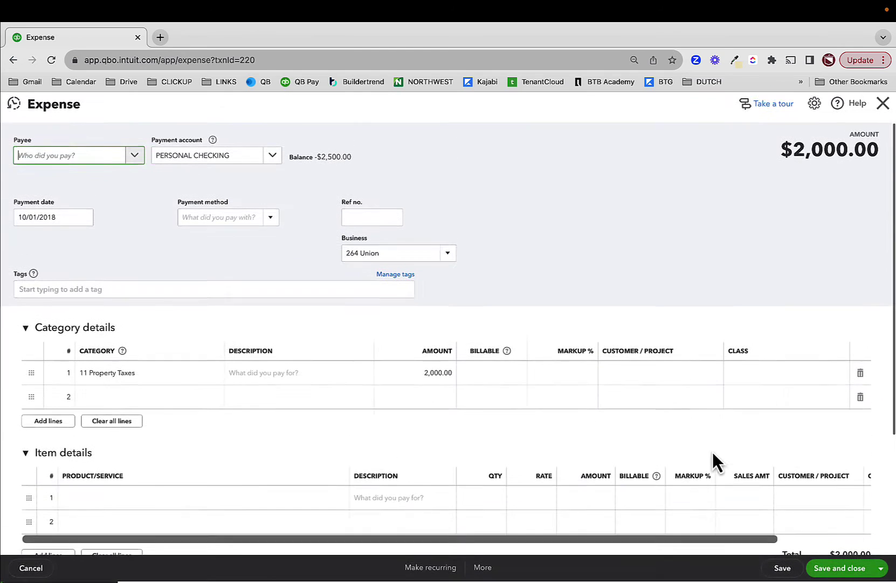
Assign the class 264 Union to the 11 Property Taxes line, then save and close the expense
{"action": "left_click", "coordinate": [777, 376]}
{"action": "type", "text": "264"}
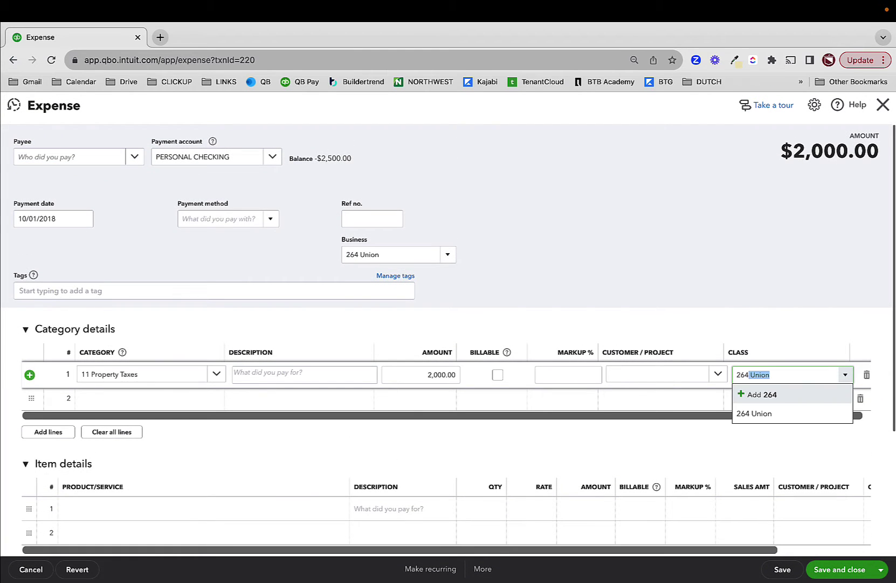
{"action": "left_click", "coordinate": [772, 411]}
{"action": "left_click", "coordinate": [772, 316]}
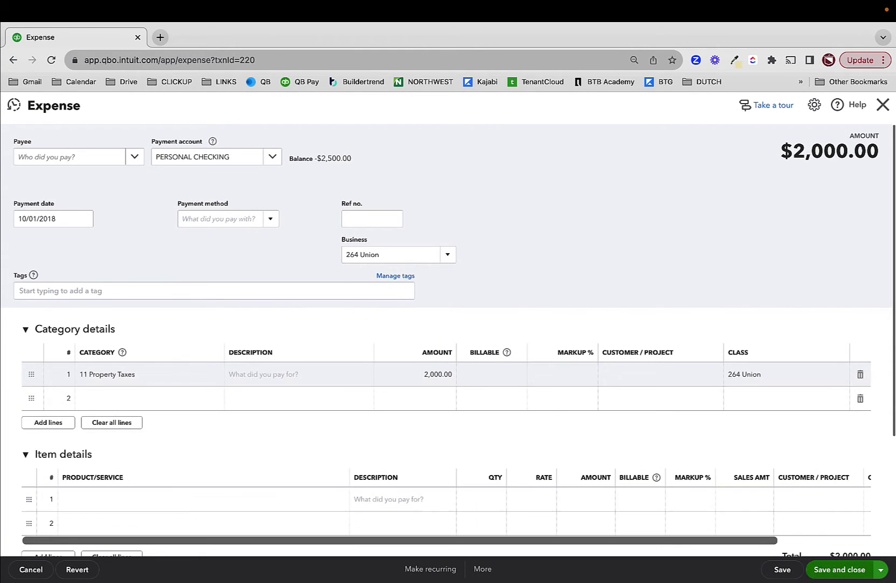
{"action": "left_click", "coordinate": [837, 569]}
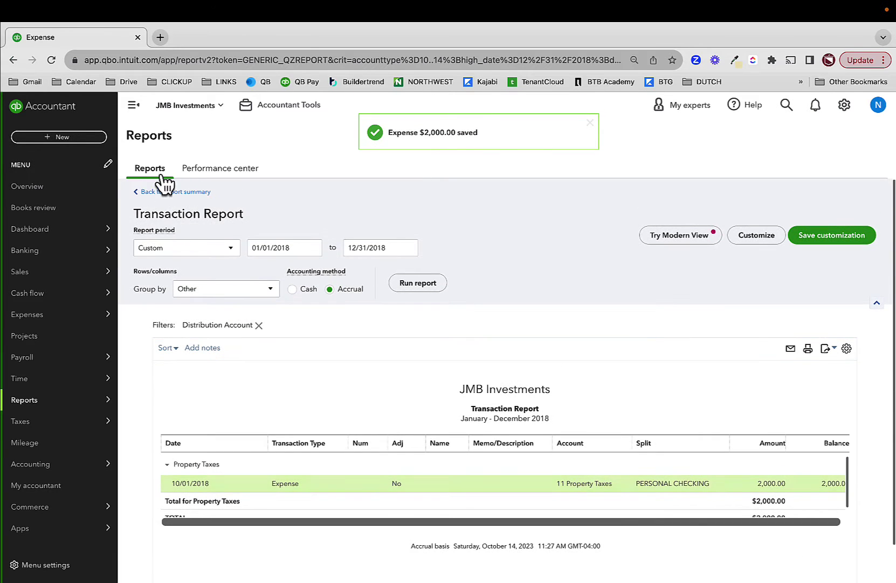
Go back to the balance sheet and drill down through 264 Union's 2 Building amount to open its journal entry
{"action": "left_click", "coordinate": [175, 192]}
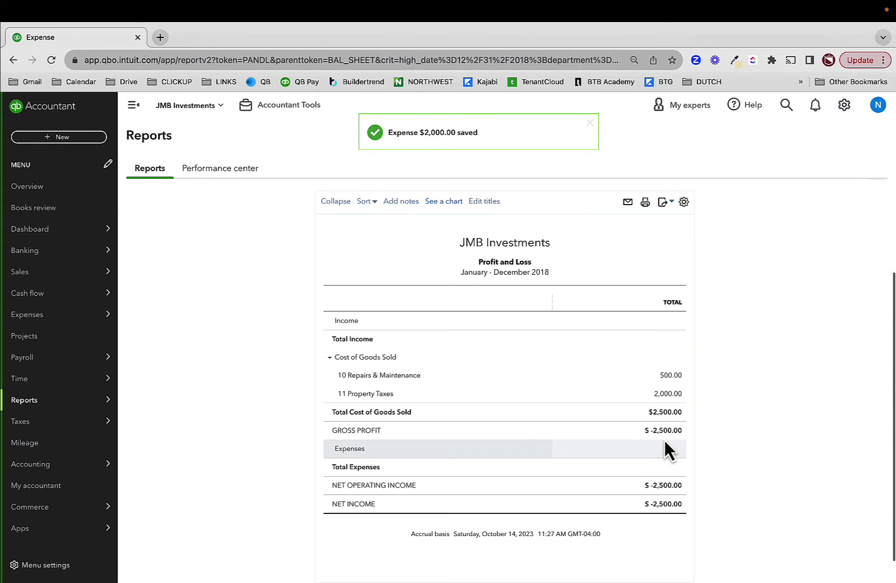
{"action": "scroll", "coordinate": [211, 240], "scroll_direction": "down", "scroll_amount": 10}
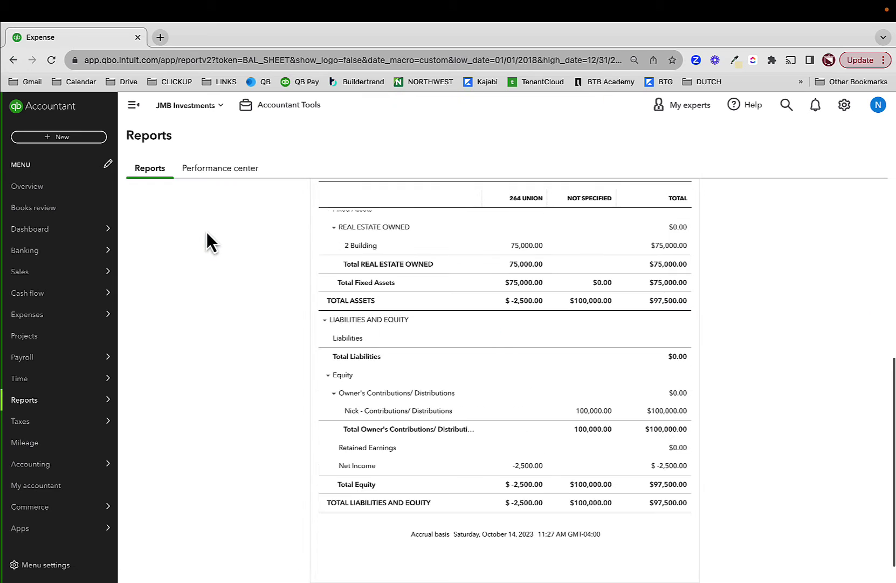
{"action": "scroll", "coordinate": [557, 404], "scroll_direction": "up", "scroll_amount": 3}
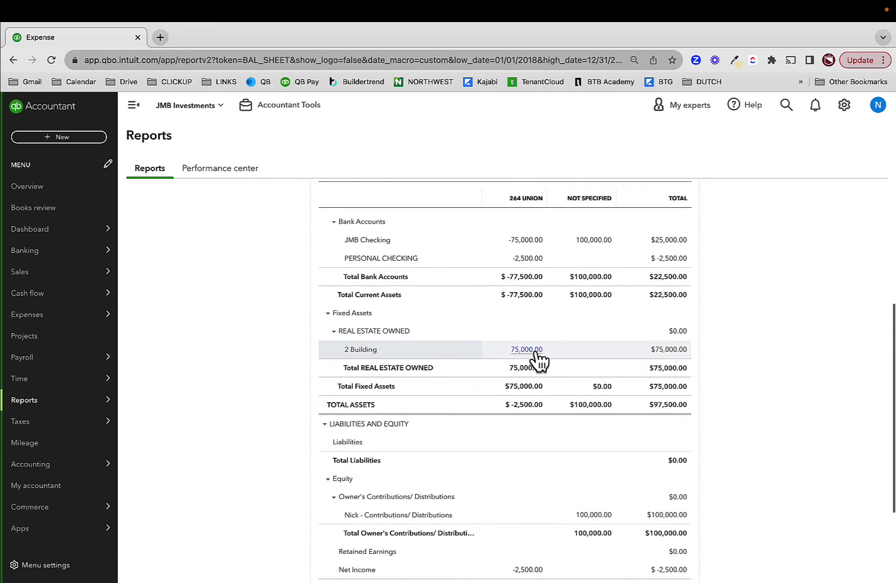
{"action": "left_click", "coordinate": [534, 352]}
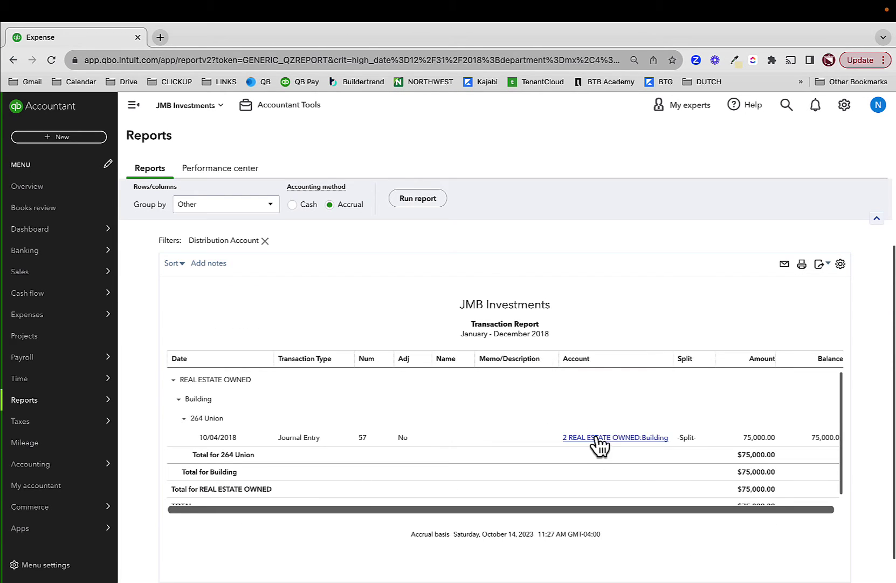
{"action": "left_click", "coordinate": [595, 443]}
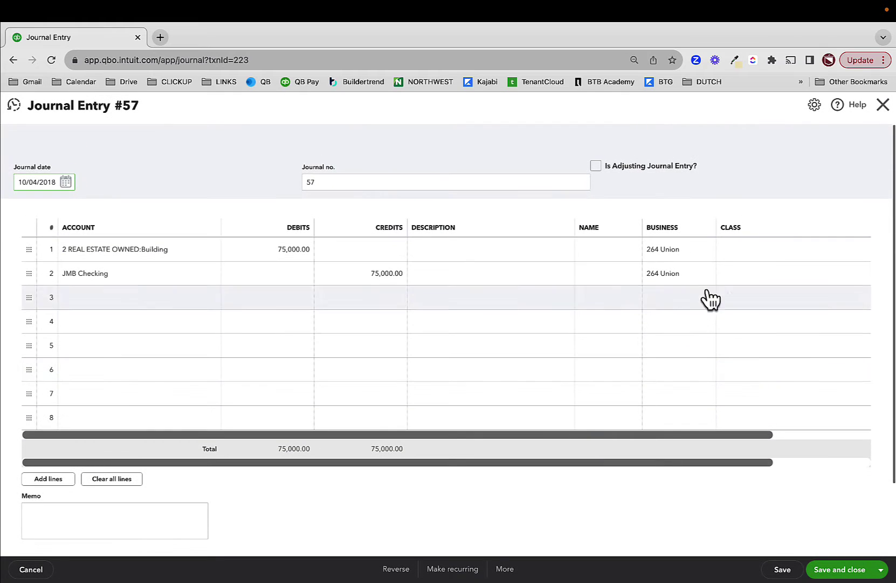
Assign the class 264 Union to both the Building and JMB Checking lines of the journal entry
{"action": "left_click", "coordinate": [752, 250]}
{"action": "type", "text": "264"}
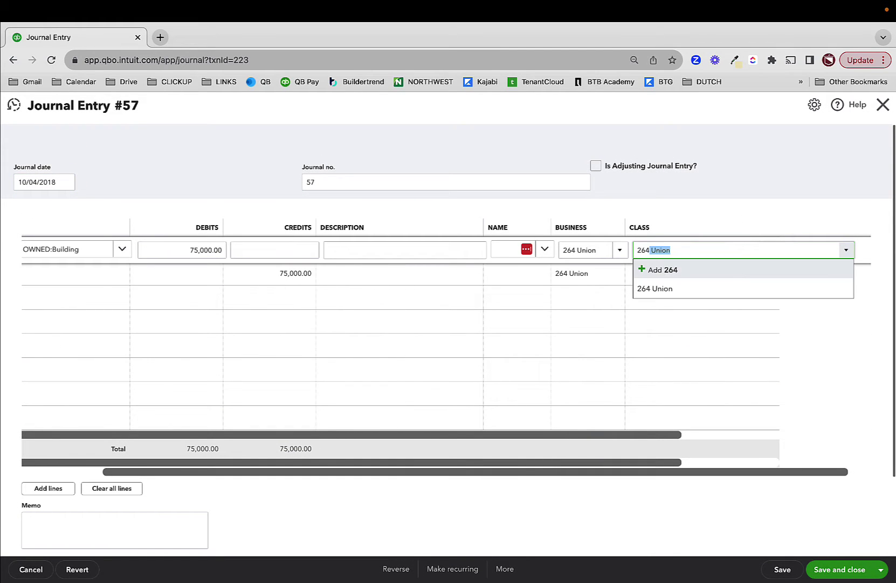
{"action": "left_click", "coordinate": [682, 287]}
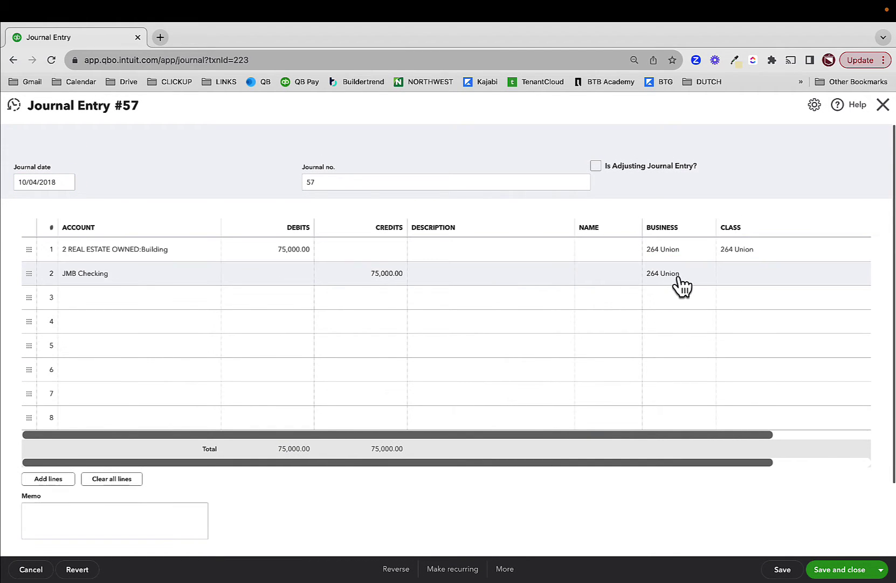
{"action": "left_click", "coordinate": [756, 276]}
{"action": "type", "text": "264 Union"}
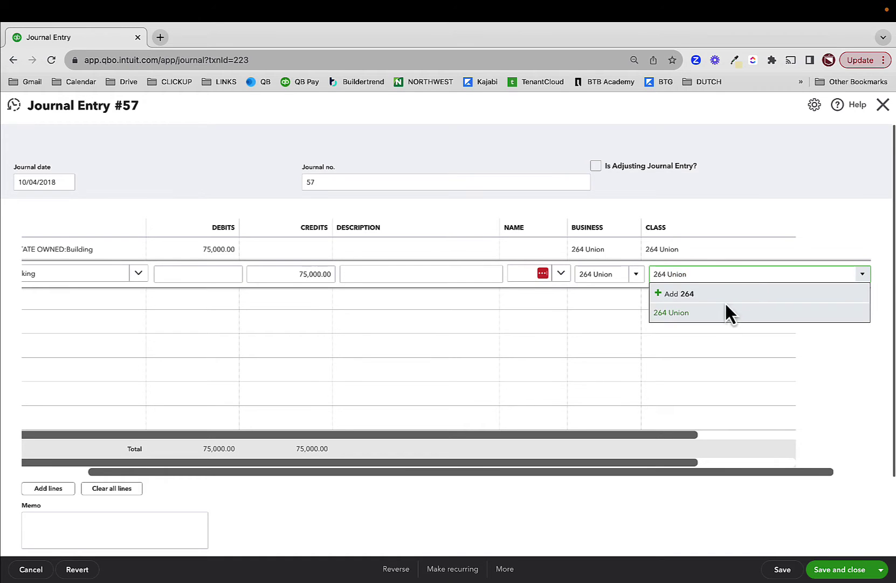
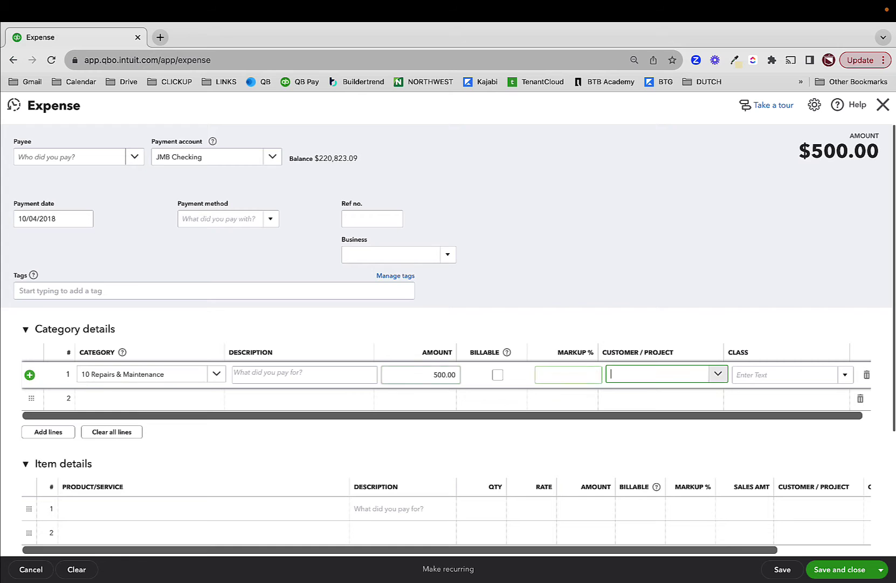
Assign the class 264 Union to the expense's first line and add a second 10 Repairs & Maintenance line for 1,000.00
{"action": "type", "text": "264 Union"}
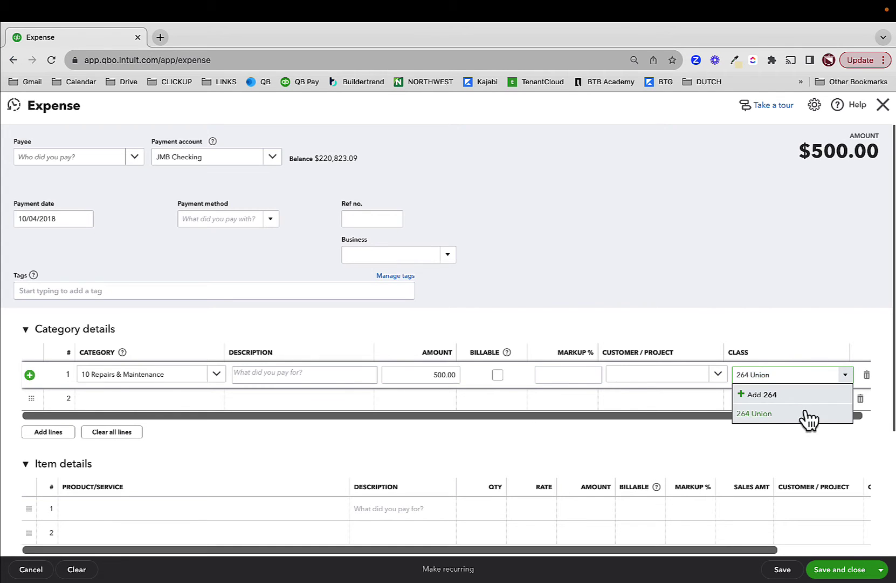
{"action": "left_click", "coordinate": [806, 417]}
{"action": "left_click", "coordinate": [112, 403]}
{"action": "type", "text": "repairs"}
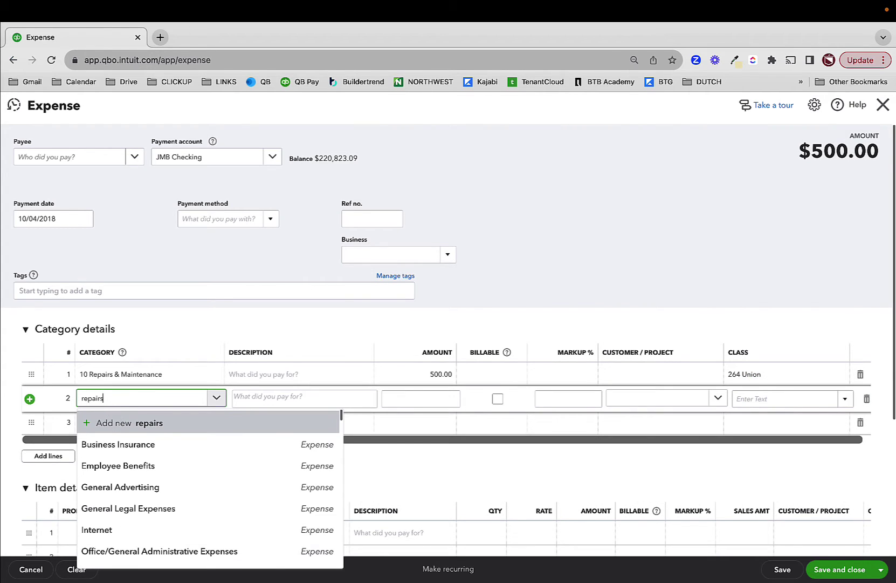
{"action": "left_click", "coordinate": [162, 449]}
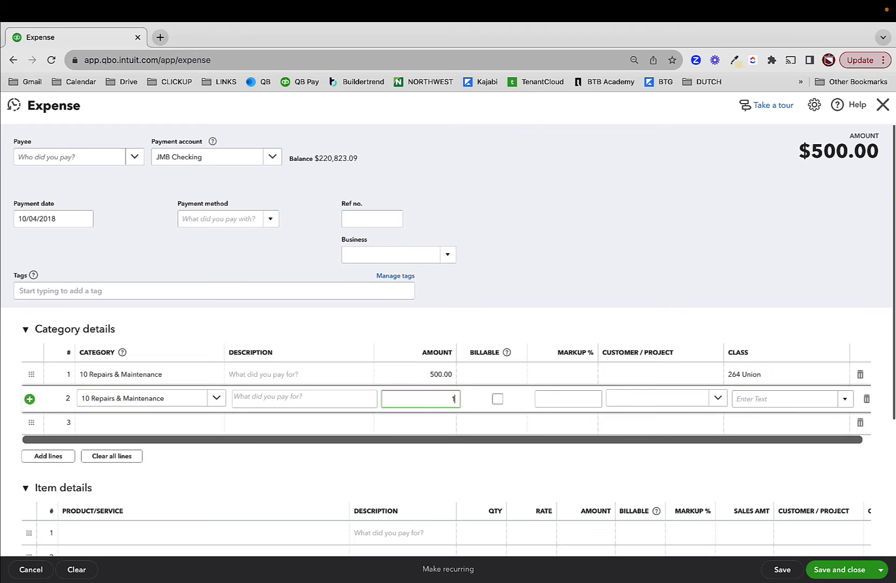
{"action": "key", "text": "Tab"}
{"action": "key", "text": "Tab"}
{"action": "key", "text": "Tab"}
{"action": "key", "text": "Tab"}
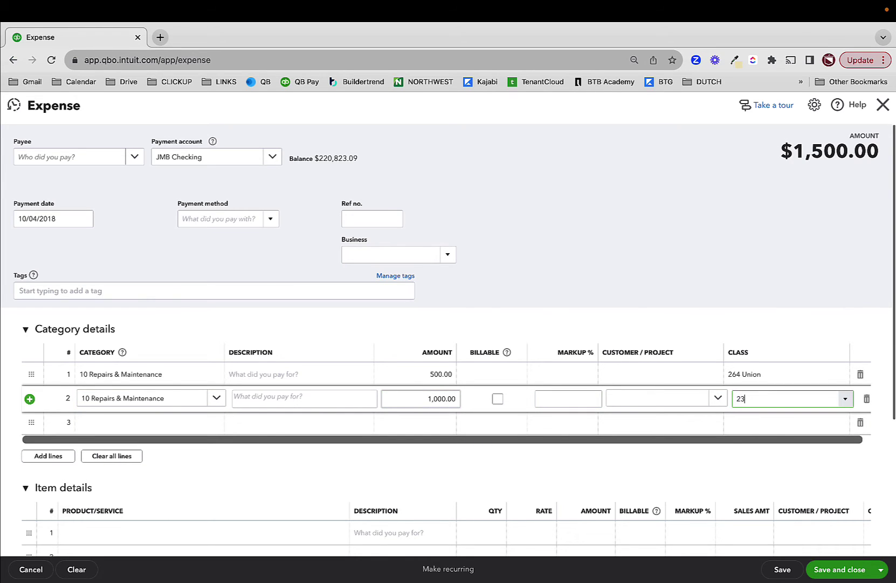
Set the class of the expense's second line to 123 Main
{"action": "type", "text": "23"}
{"action": "key", "text": "BackSpace"}
{"action": "key", "text": "BackSpace"}
{"action": "type", "text": "122"}
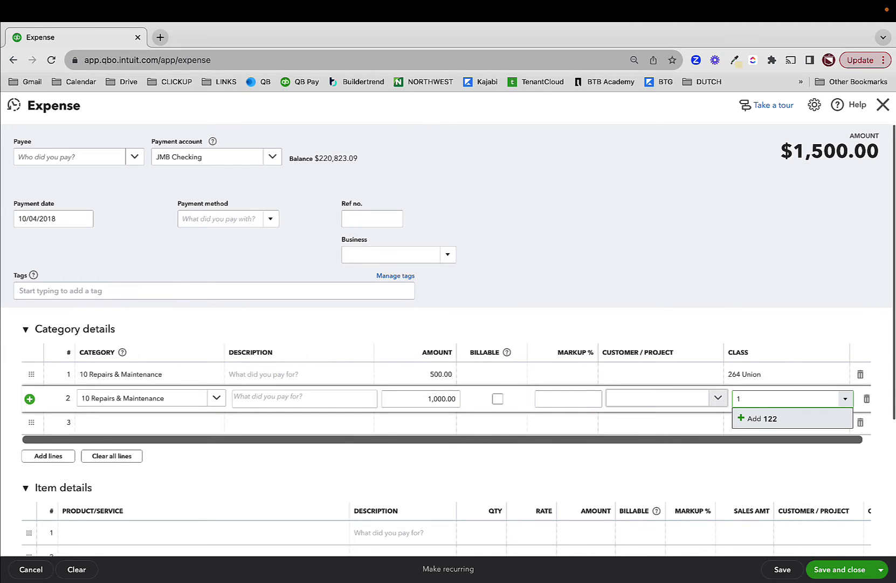
{"action": "key", "text": "BackSpace"}
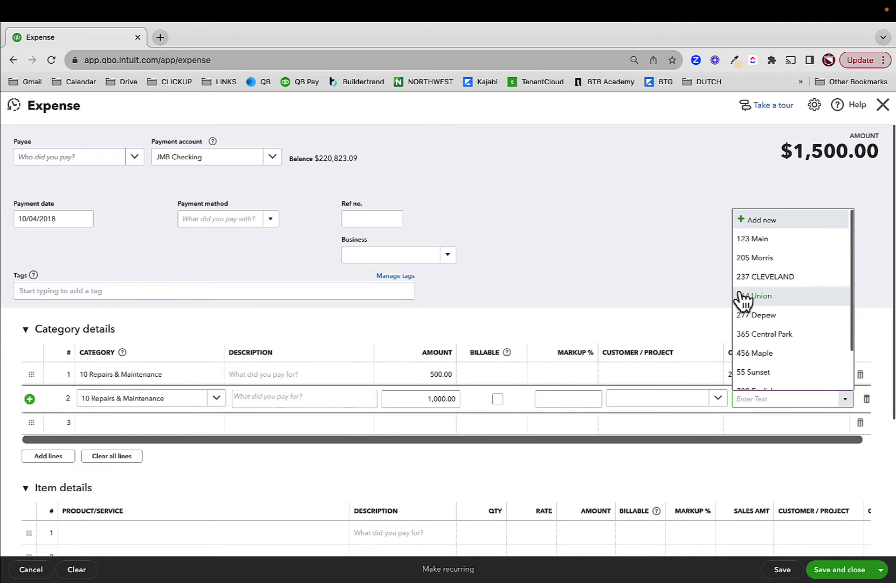
{"action": "scroll", "coordinate": [747, 300], "scroll_direction": "down", "scroll_amount": 2}
{"action": "scroll", "coordinate": [748, 298], "scroll_direction": "up", "scroll_amount": 2}
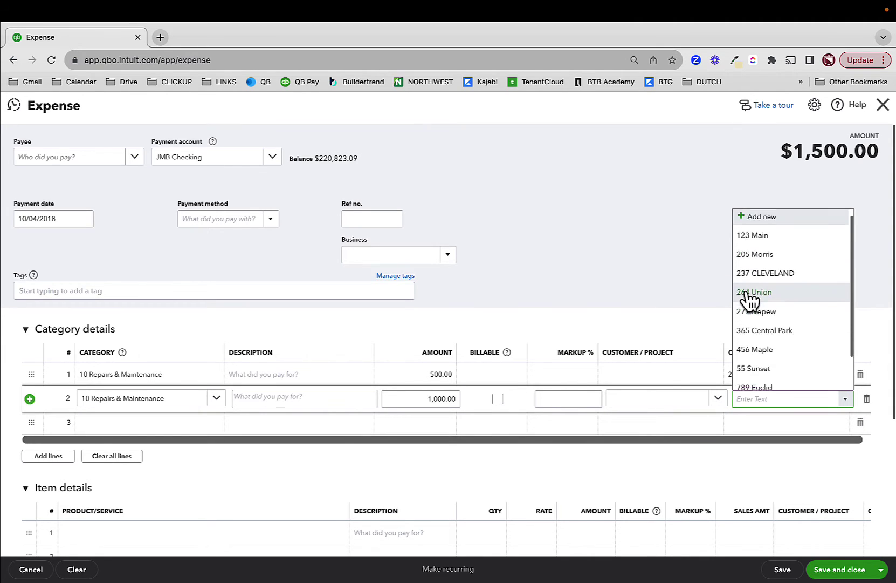
{"action": "left_click", "coordinate": [766, 240]}
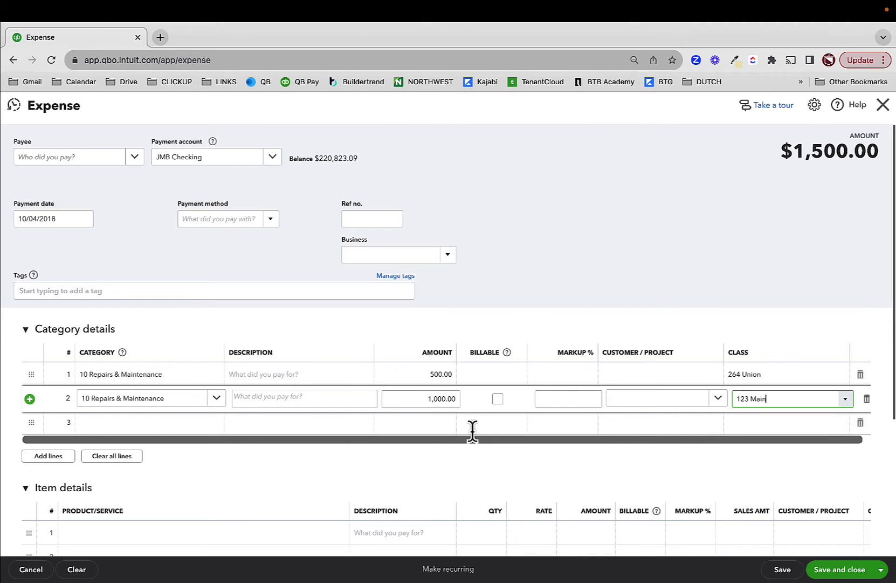
{"action": "left_click", "coordinate": [108, 420]}
{"action": "type", "text": "pro"}
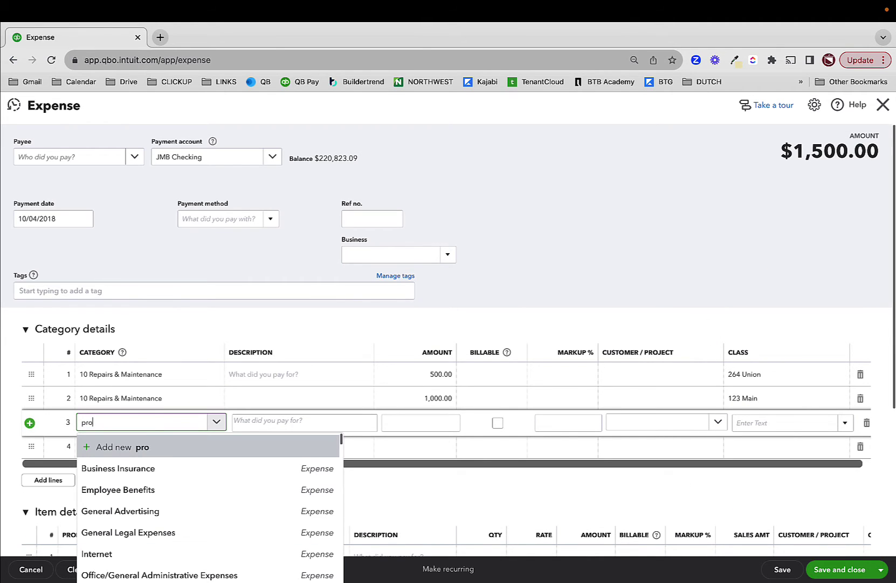
{"action": "type", "text": "epr"}
{"action": "key", "text": "BackSpace"}
{"action": "key", "text": "BackSpace"}
{"action": "key", "text": "BackSpace"}
{"action": "key", "text": "BackSpace"}
{"action": "key", "text": "BackSpace"}
{"action": "key", "text": "BackSpace"}
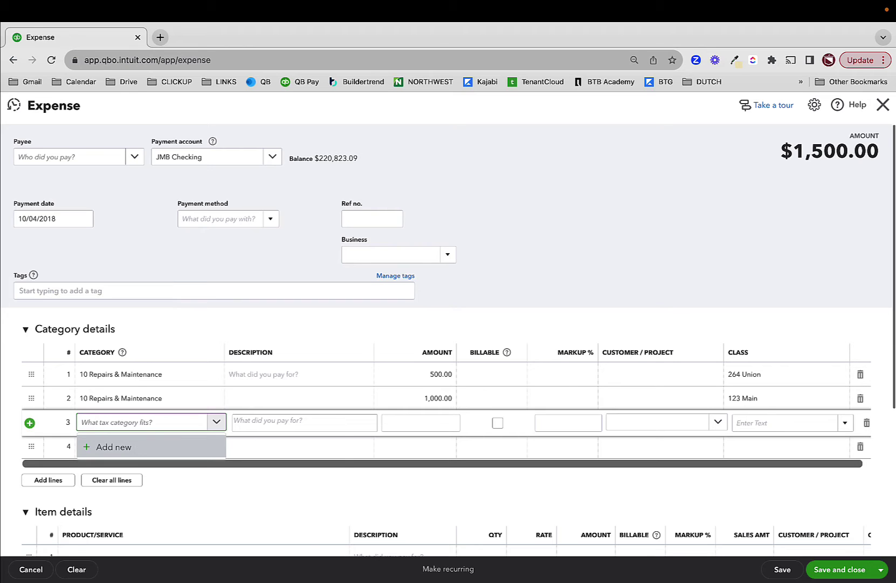
{"action": "type", "text": "suppl"}
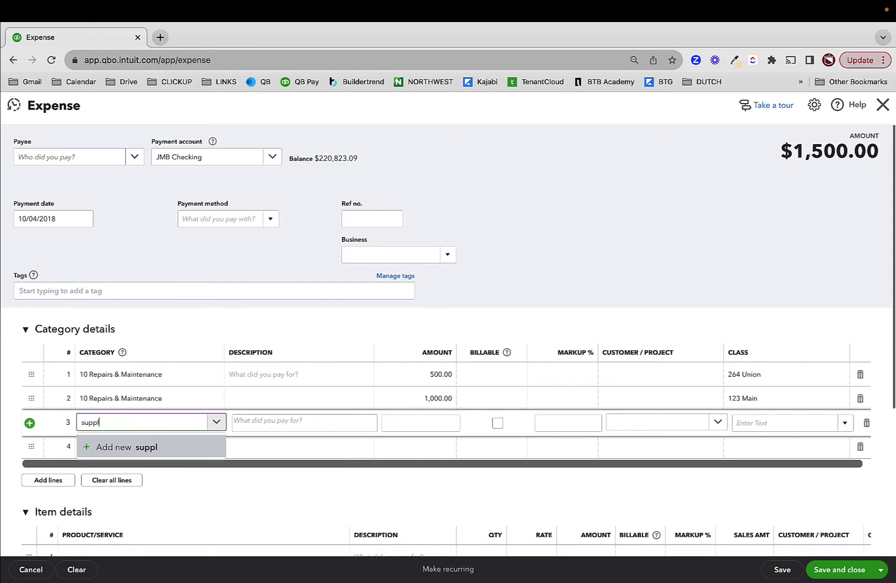
{"action": "key", "text": "ctrl+a"}
{"action": "key", "text": "BackSpace"}
Choose 05 Cleaning from the category choices for the expense's third line
{"action": "left_click", "coordinate": [218, 426]}
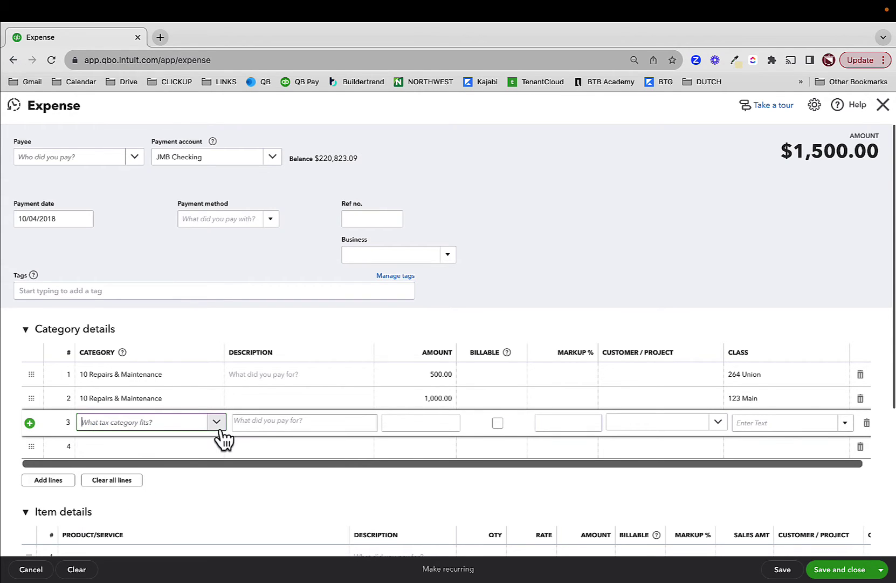
{"action": "left_click", "coordinate": [219, 426]}
{"action": "scroll", "coordinate": [223, 479], "scroll_direction": "down", "scroll_amount": 2}
{"action": "scroll", "coordinate": [234, 452], "scroll_direction": "down", "scroll_amount": 15}
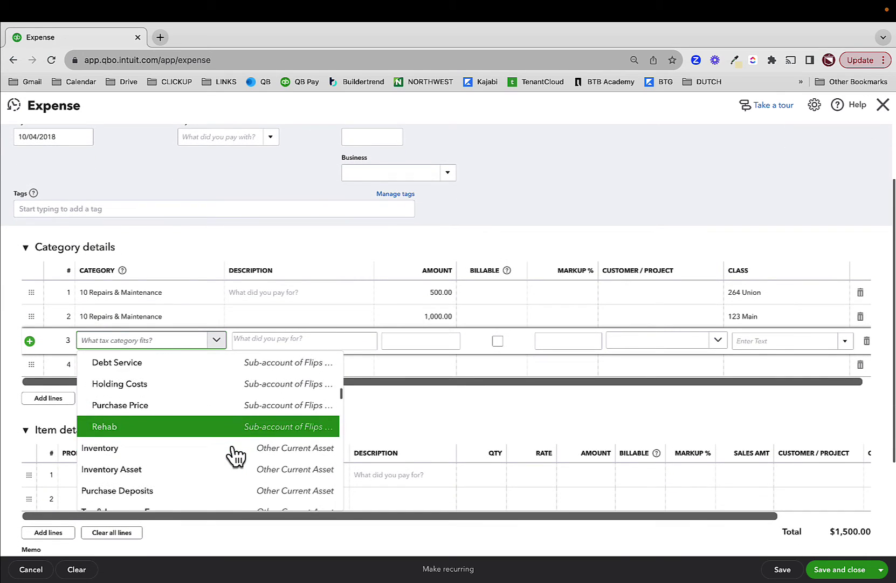
{"action": "scroll", "coordinate": [235, 456], "scroll_direction": "down", "scroll_amount": 15}
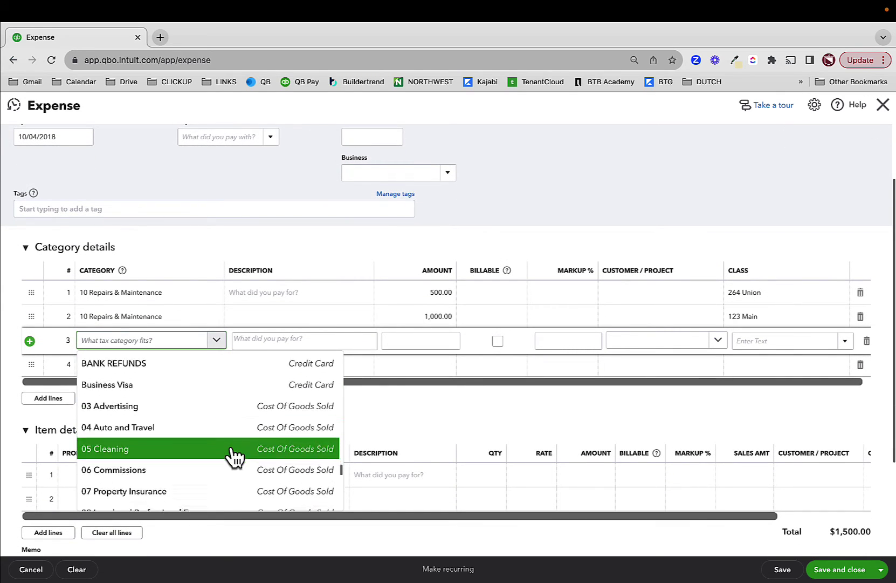
{"action": "scroll", "coordinate": [167, 479], "scroll_direction": "down", "scroll_amount": 2}
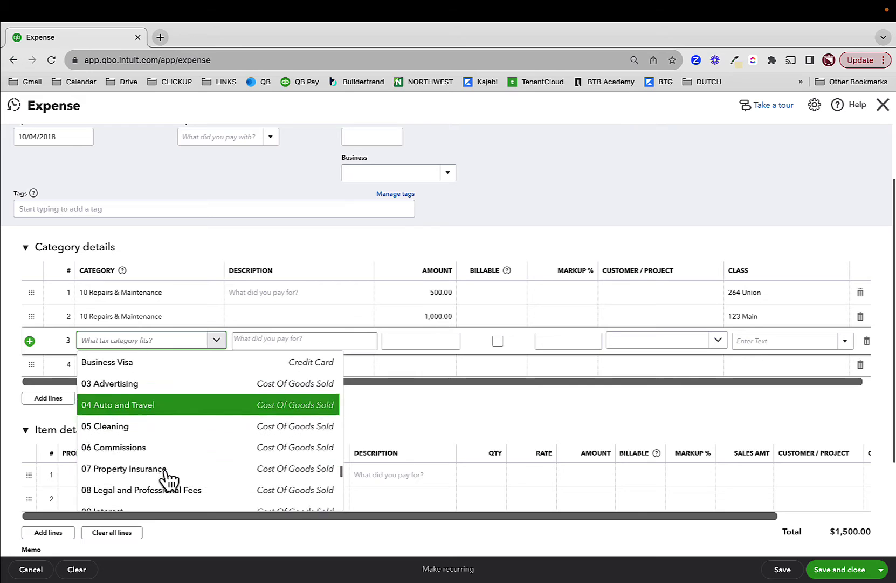
{"action": "left_click", "coordinate": [145, 426]}
Set the expense's third line to 450.00 with class 264 Union, and save and close the expense
{"action": "left_click", "coordinate": [425, 341]}
{"action": "type", "text": "4"}
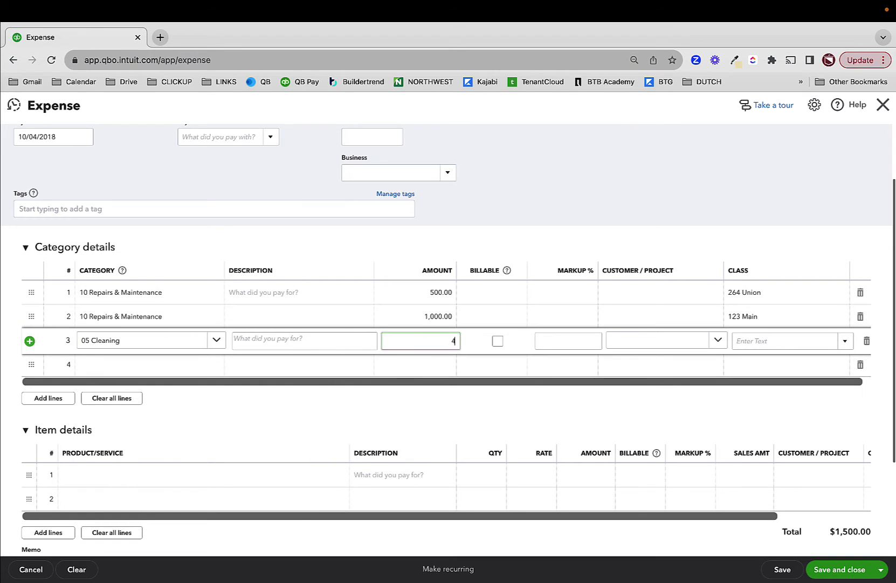
{"action": "type", "text": "50"}
{"action": "key", "text": "Tab"}
{"action": "key", "text": "Tab"}
{"action": "left_click", "coordinate": [754, 340]}
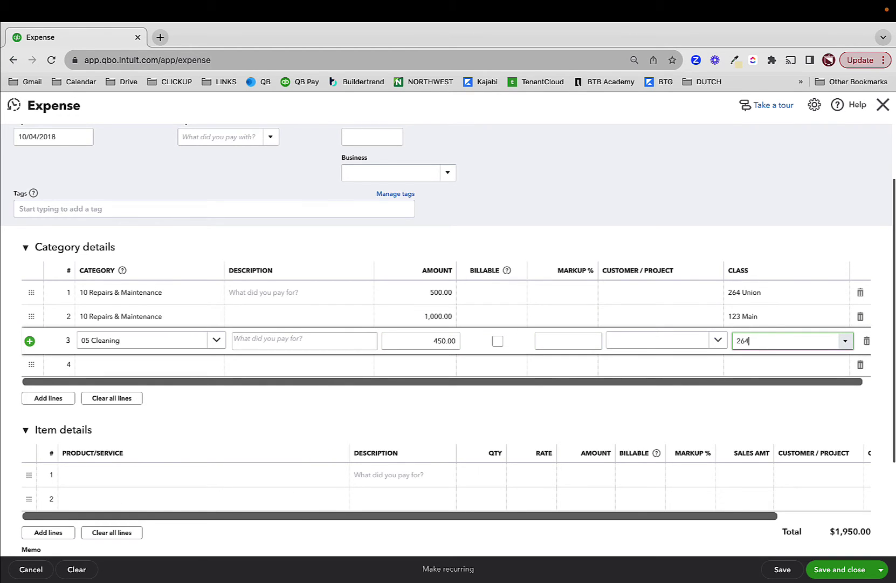
{"action": "left_click", "coordinate": [765, 378]}
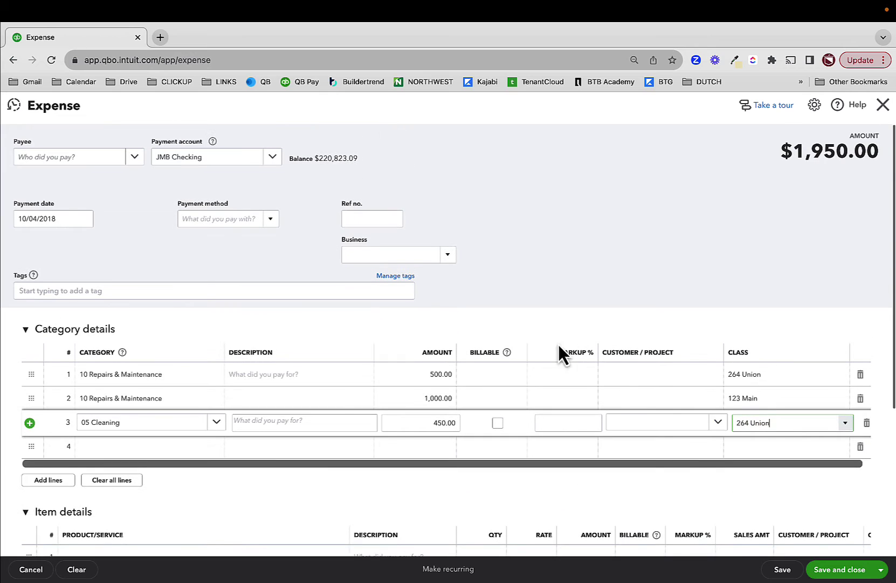
{"action": "left_click", "coordinate": [852, 570]}
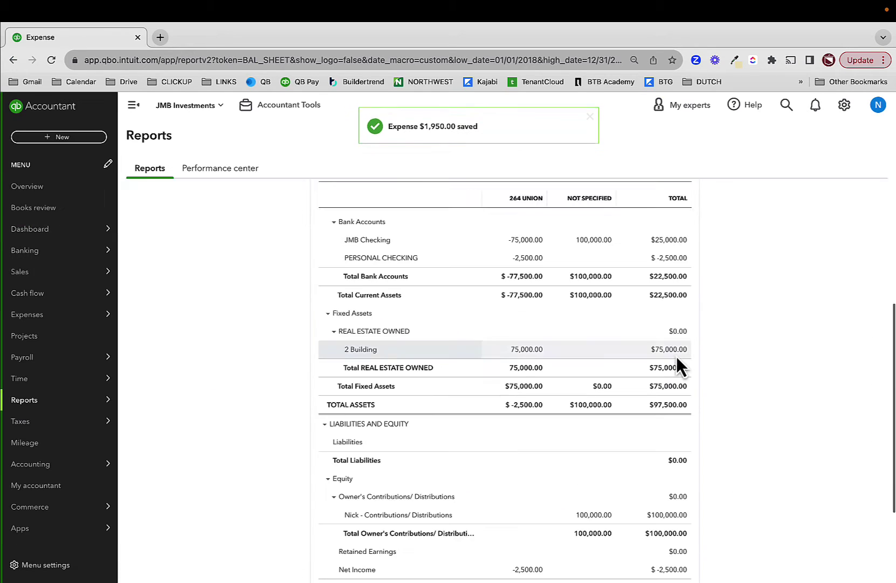
Review the 2018 Balance Sheet by location and rerun it with columns displayed by Classes
{"action": "scroll", "coordinate": [632, 431], "scroll_direction": "down", "scroll_amount": 10}
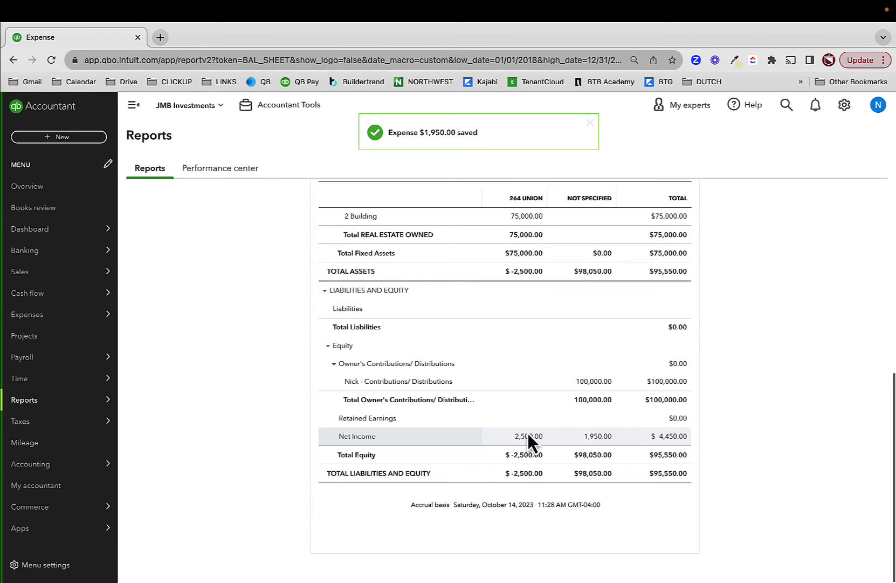
{"action": "scroll", "coordinate": [615, 437], "scroll_direction": "up", "scroll_amount": 10}
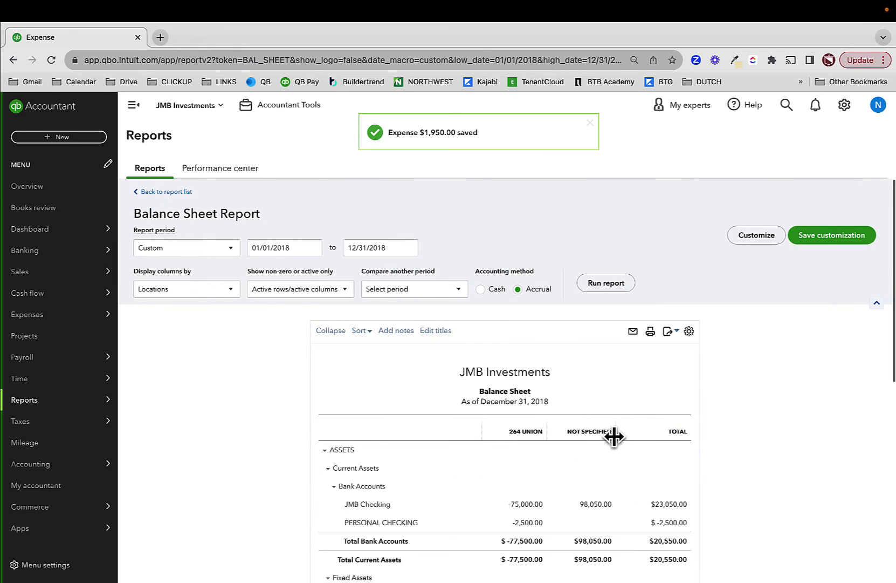
{"action": "left_click", "coordinate": [183, 291]}
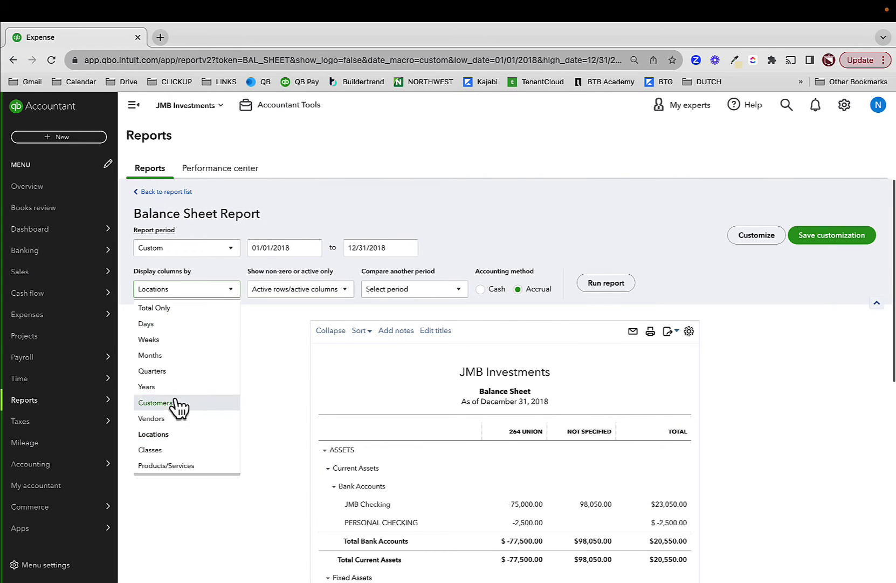
{"action": "left_click", "coordinate": [170, 451]}
{"action": "left_click", "coordinate": [606, 282]}
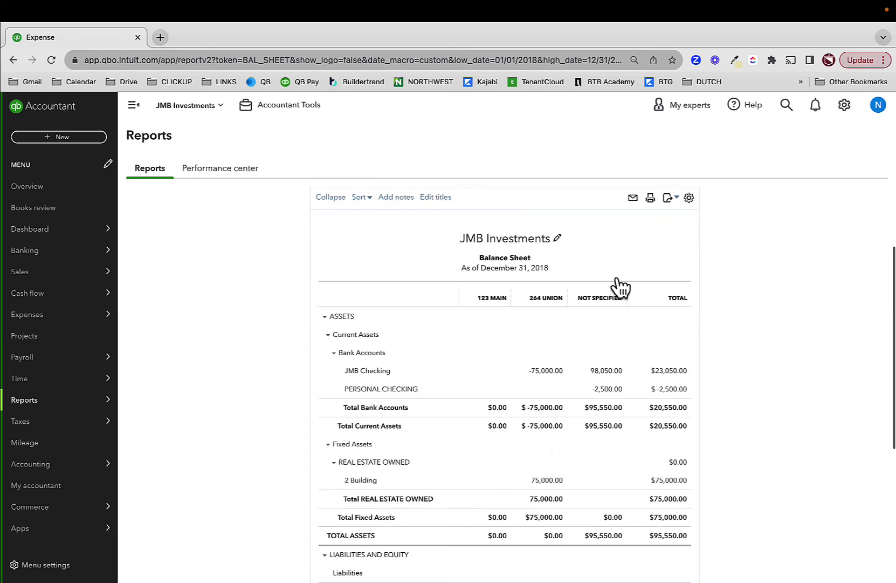
{"action": "scroll", "coordinate": [554, 432], "scroll_direction": "down", "scroll_amount": 5}
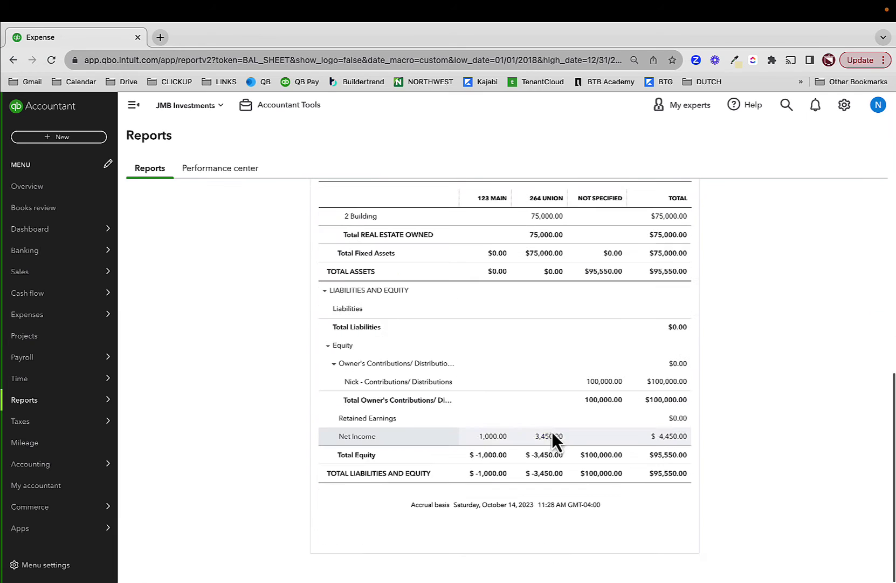
Open the Profit and Loss report behind the total net income and rerun it with columns displayed by Classes
{"action": "left_click", "coordinate": [673, 437]}
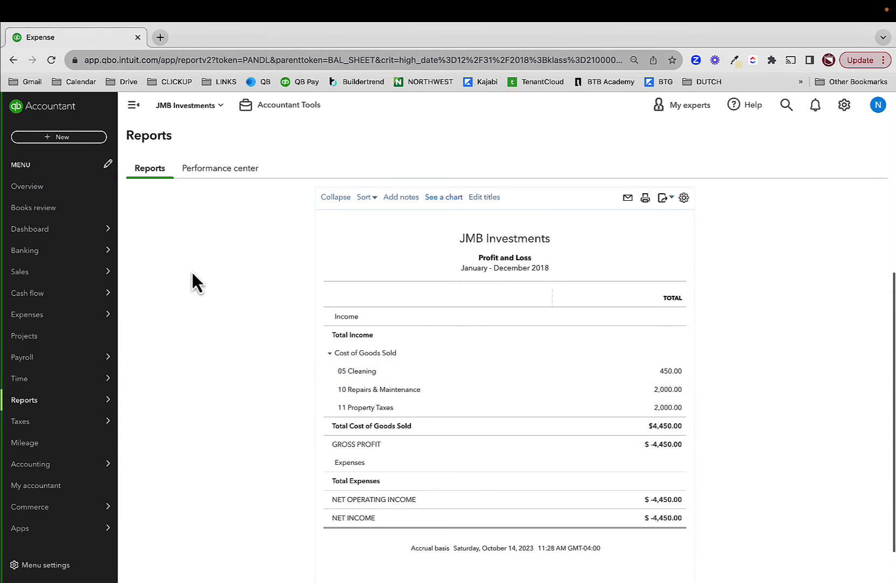
{"action": "left_click", "coordinate": [180, 287]}
{"action": "left_click", "coordinate": [156, 466]}
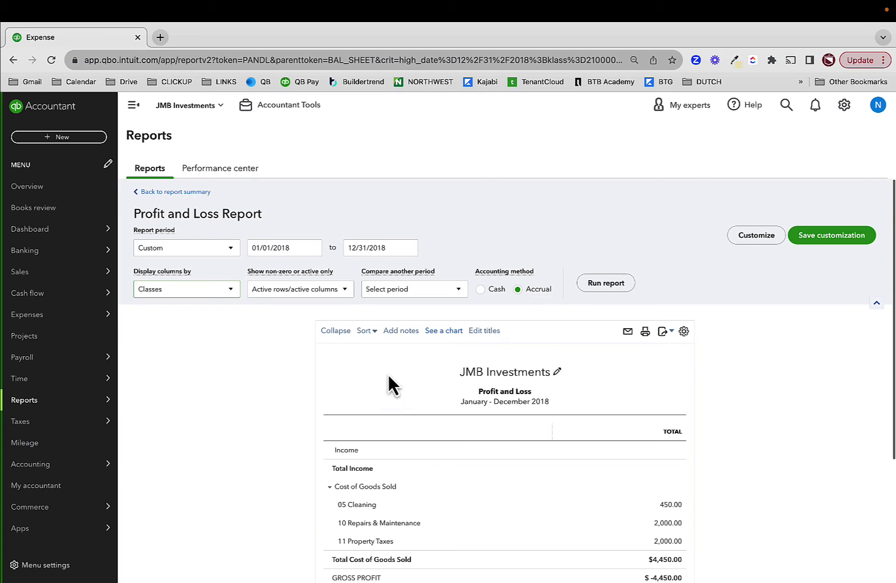
{"action": "left_click", "coordinate": [608, 284]}
{"action": "scroll", "coordinate": [551, 356], "scroll_direction": "down", "scroll_amount": 3}
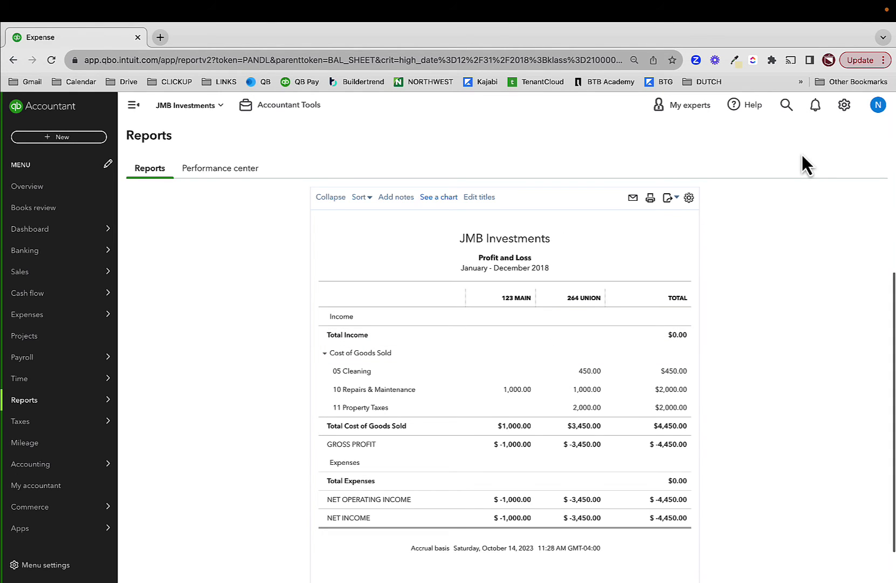
Change the location tracking label to Business in the advanced account settings, save it and close the settings
{"action": "left_click", "coordinate": [845, 106]}
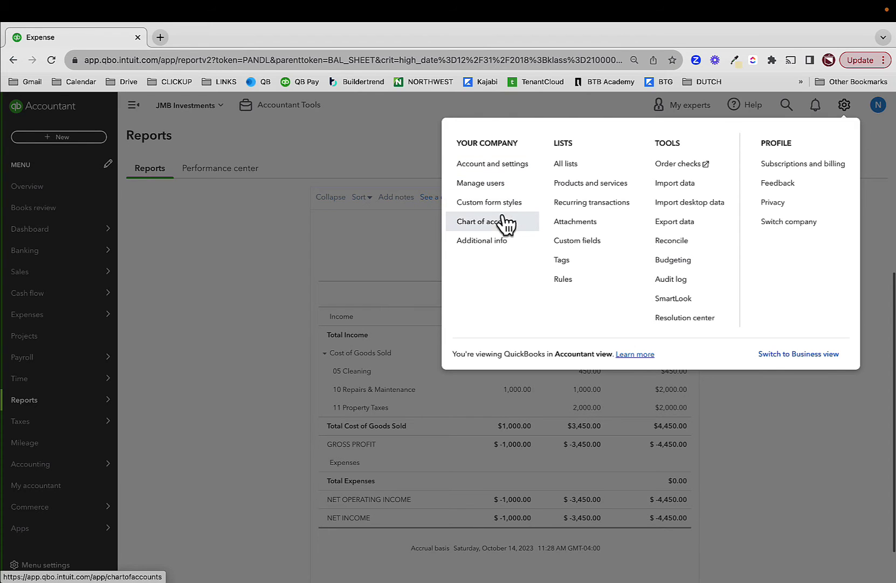
{"action": "left_click", "coordinate": [508, 172]}
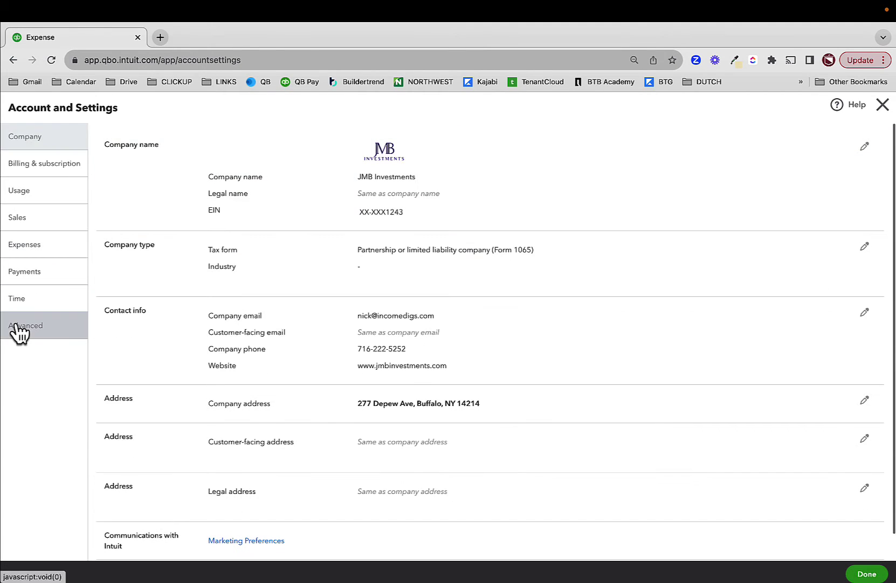
{"action": "left_click", "coordinate": [18, 327]}
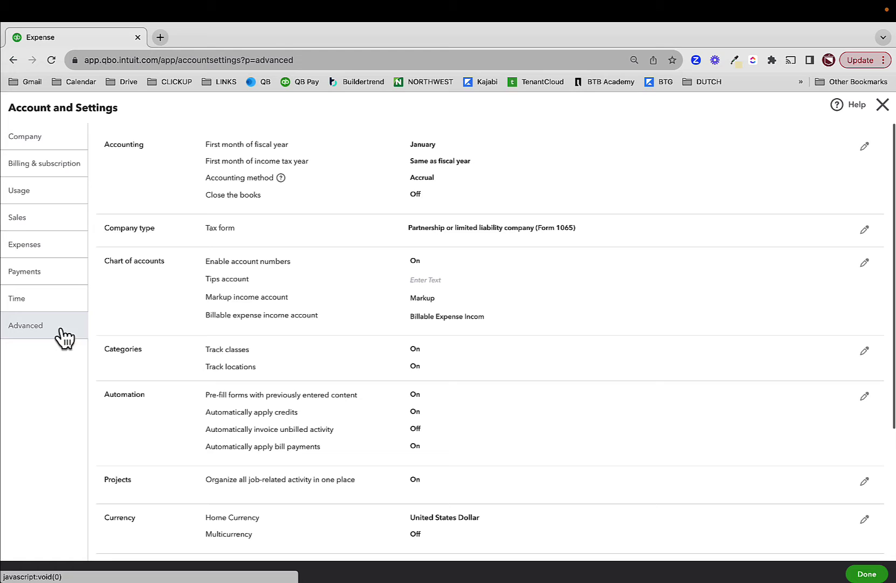
{"action": "left_click", "coordinate": [328, 351]}
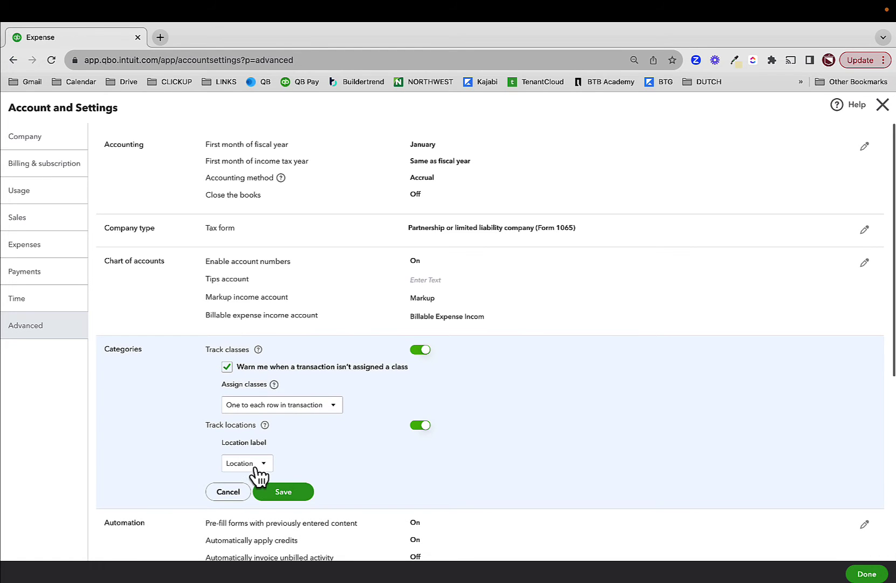
{"action": "scroll", "coordinate": [302, 470], "scroll_direction": "down", "scroll_amount": 2}
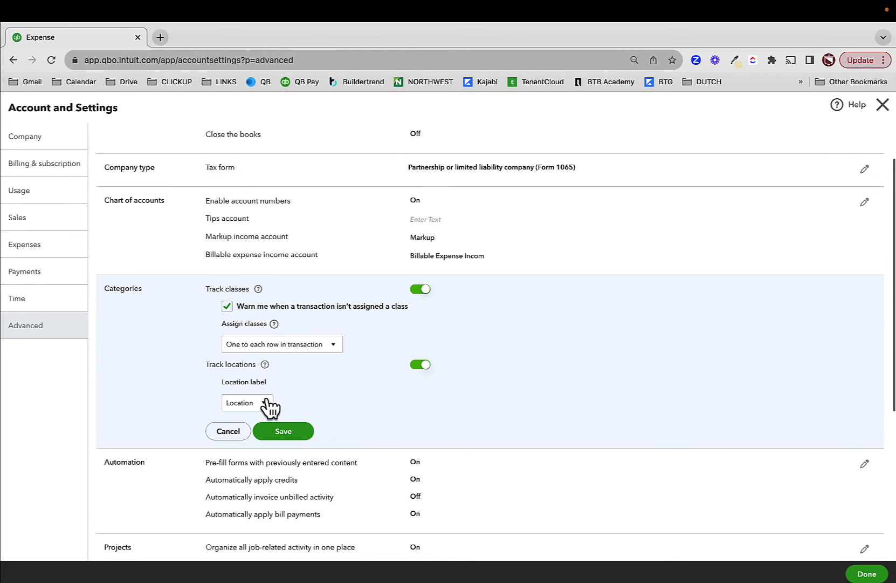
{"action": "left_click", "coordinate": [261, 403]}
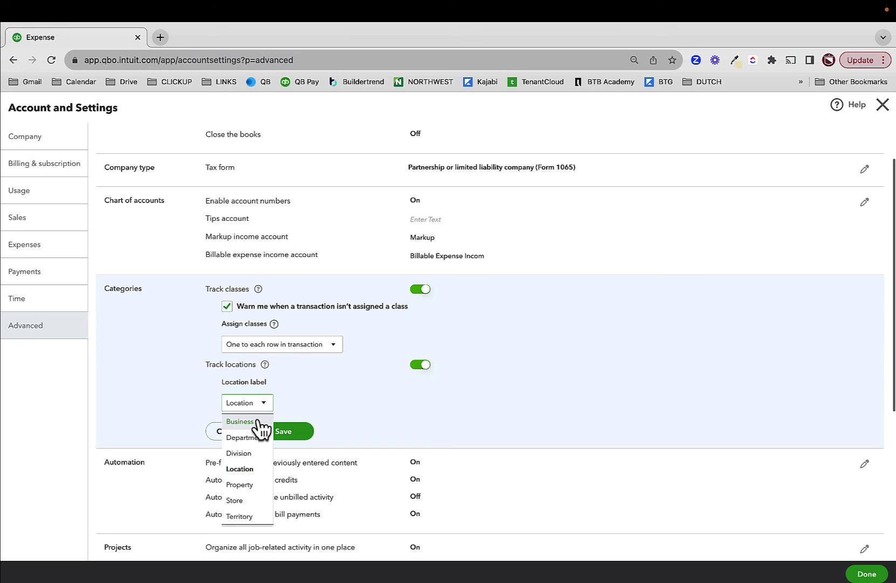
{"action": "left_click", "coordinate": [234, 422]}
{"action": "left_click", "coordinate": [289, 433]}
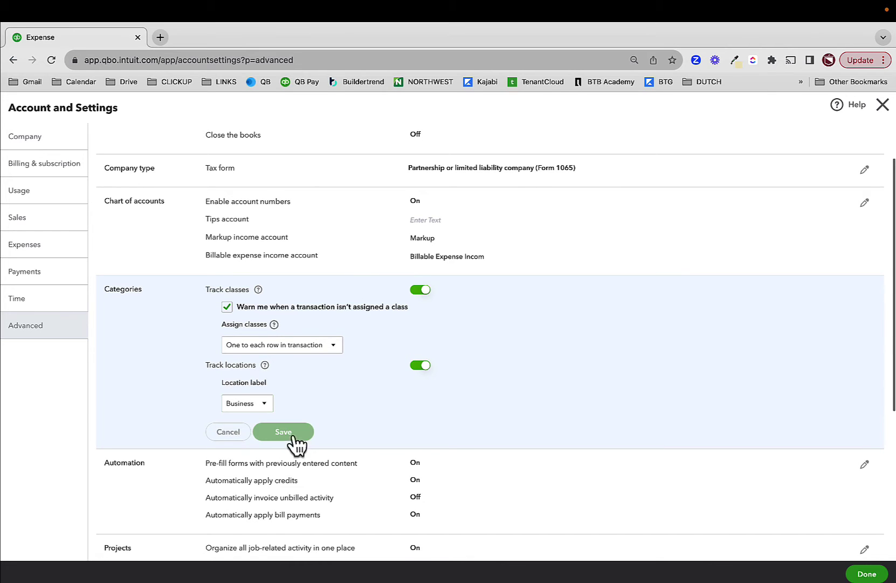
{"action": "left_click", "coordinate": [865, 573]}
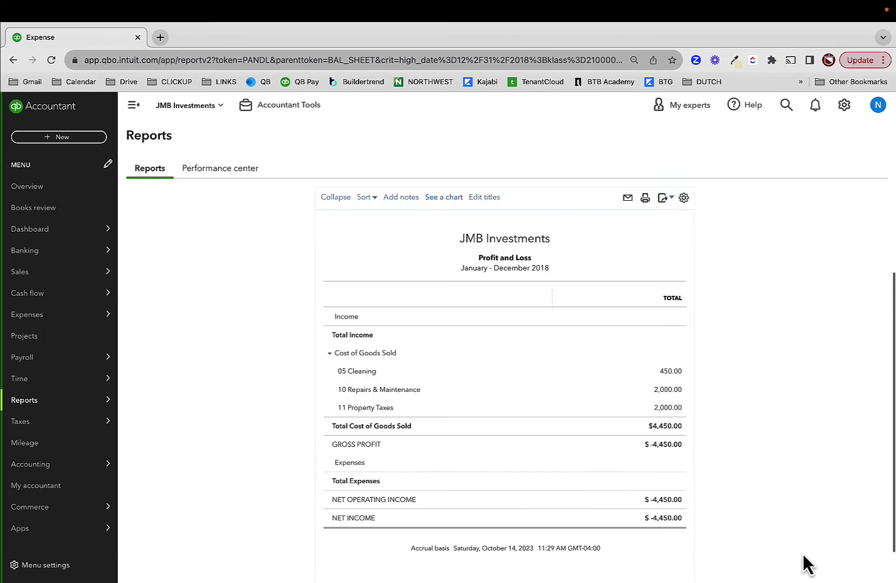
Open the Businesses list from all lists and show the additional actions for 122 Buffalo
{"action": "left_click", "coordinate": [844, 105]}
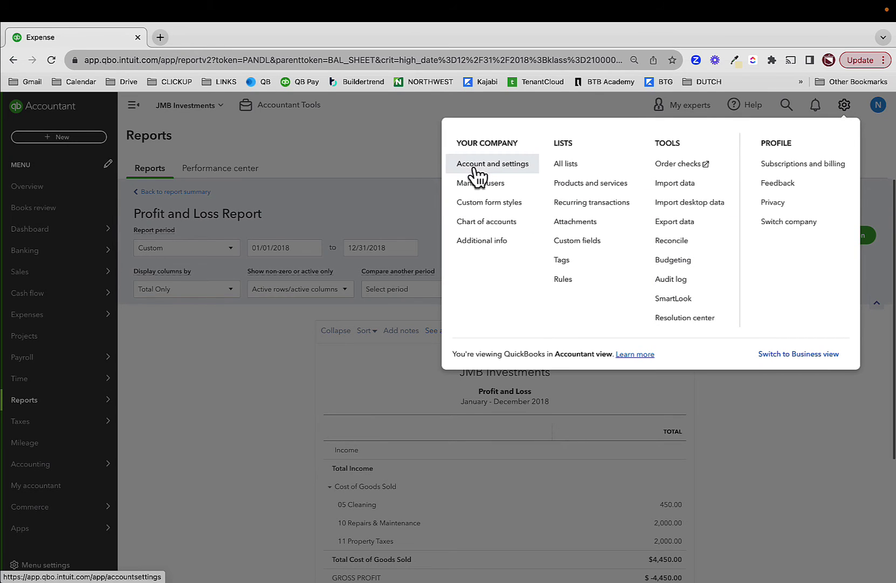
{"action": "left_click", "coordinate": [569, 164]}
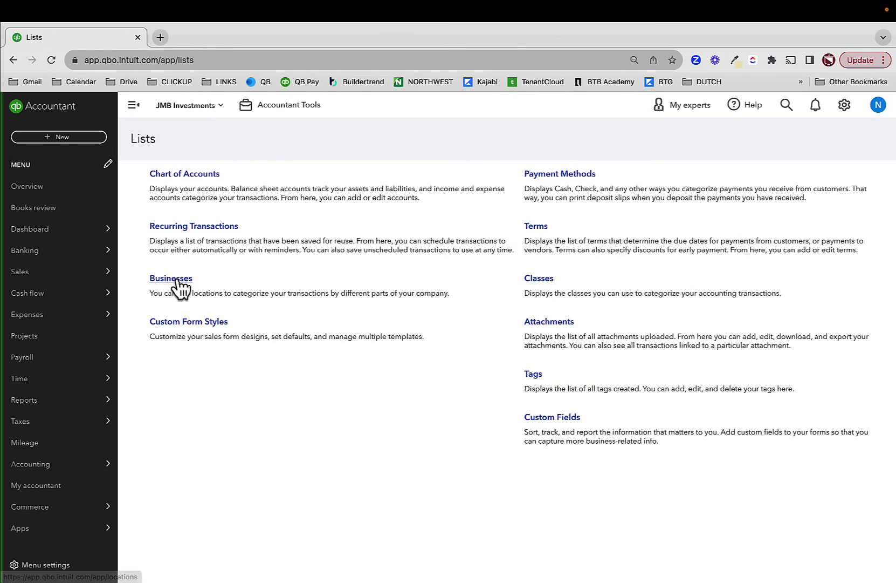
{"action": "left_click", "coordinate": [176, 279]}
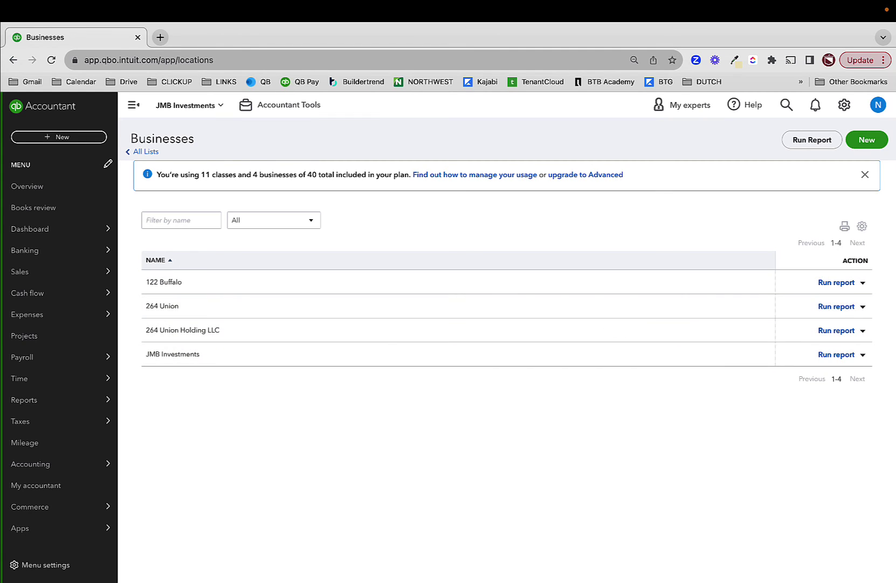
{"action": "left_click", "coordinate": [863, 283]}
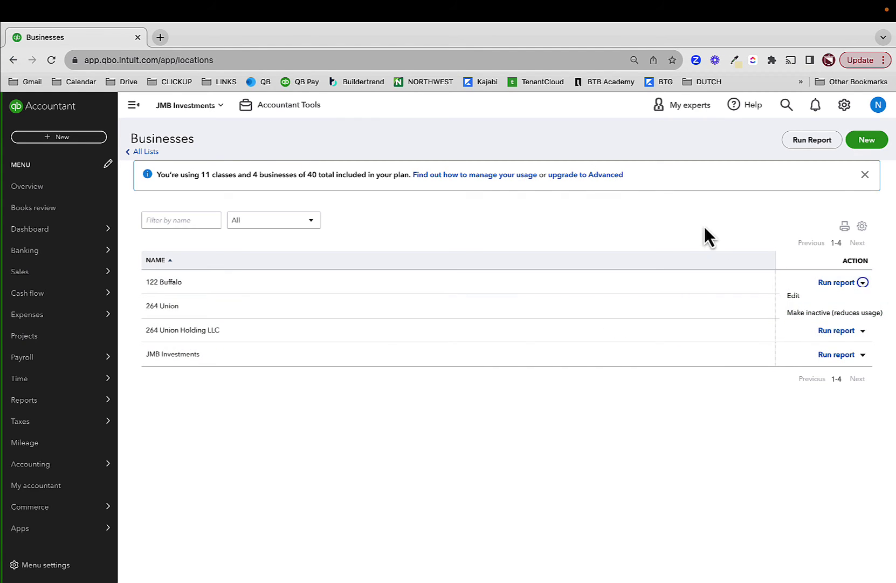
Open the custom Balance Sheet - 2018 report and drill through JMB Checking to the 100,000.00 journal entry
{"action": "mouse_move", "coordinate": [96, 409]}
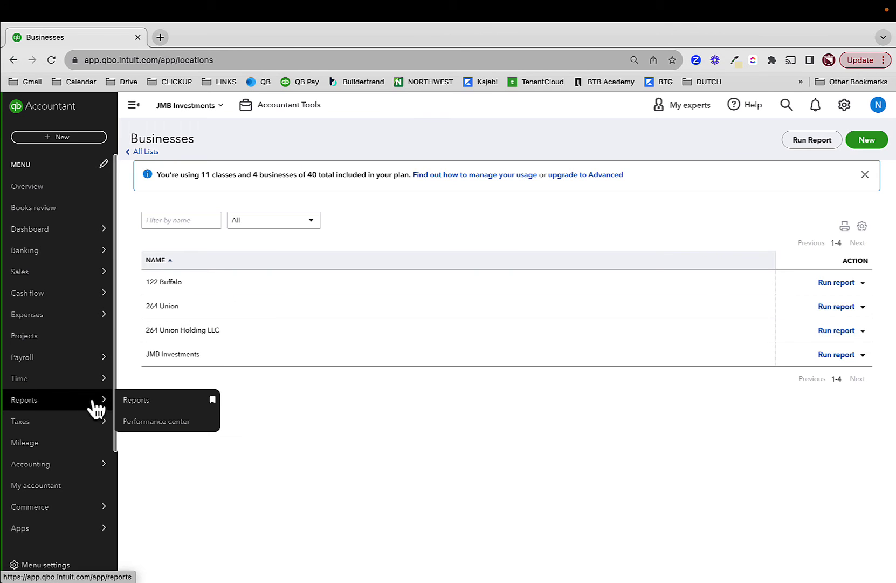
{"action": "left_click", "coordinate": [145, 403]}
{"action": "left_click", "coordinate": [213, 468]}
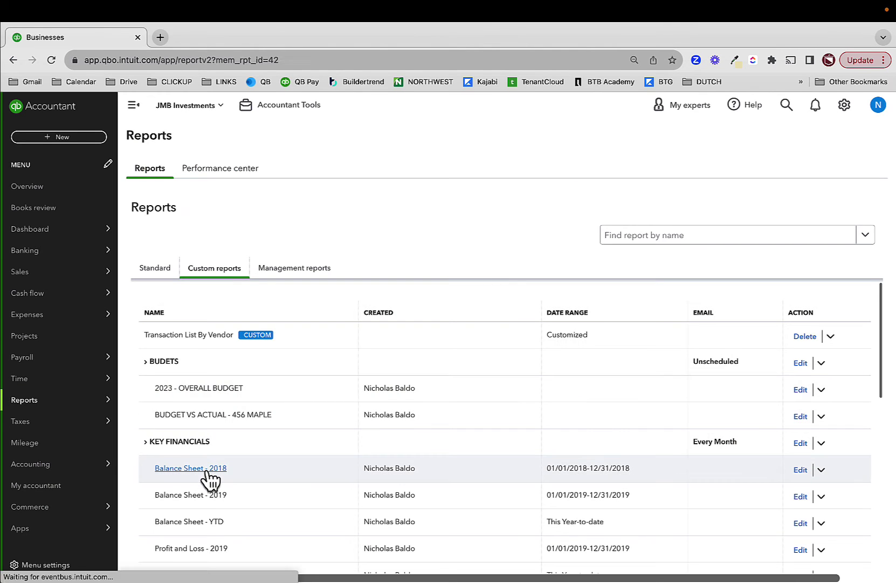
{"action": "scroll", "coordinate": [208, 469], "scroll_direction": "down", "scroll_amount": 5}
{"action": "scroll", "coordinate": [702, 371], "scroll_direction": "up", "scroll_amount": 4}
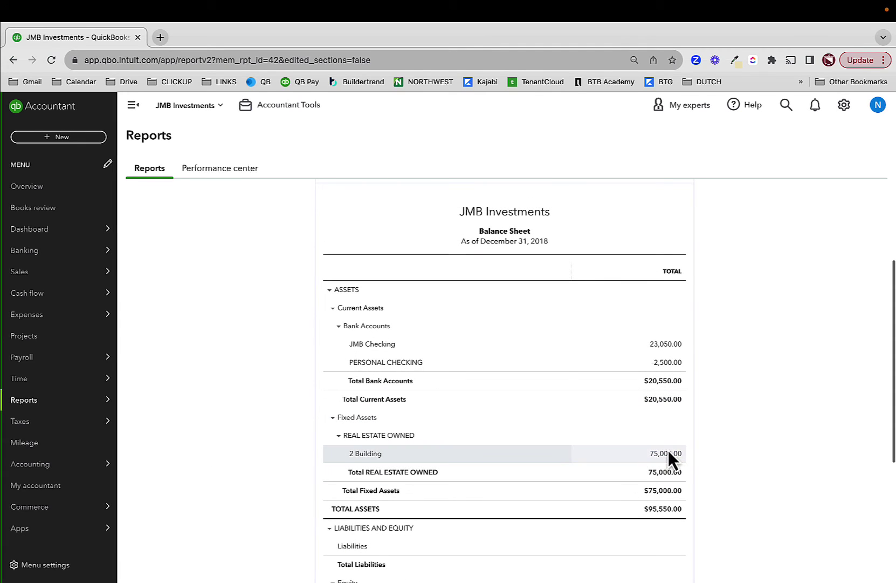
{"action": "left_click", "coordinate": [667, 346]}
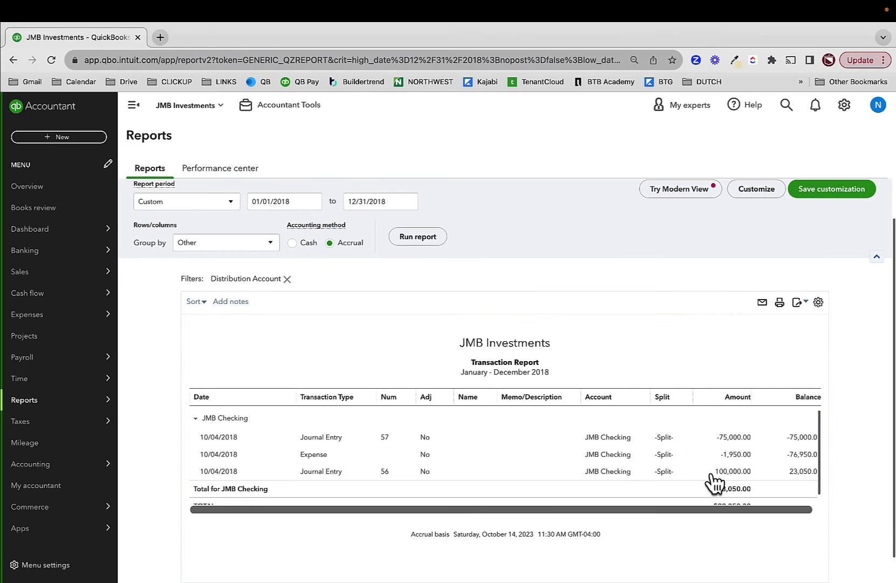
{"action": "left_click", "coordinate": [733, 471]}
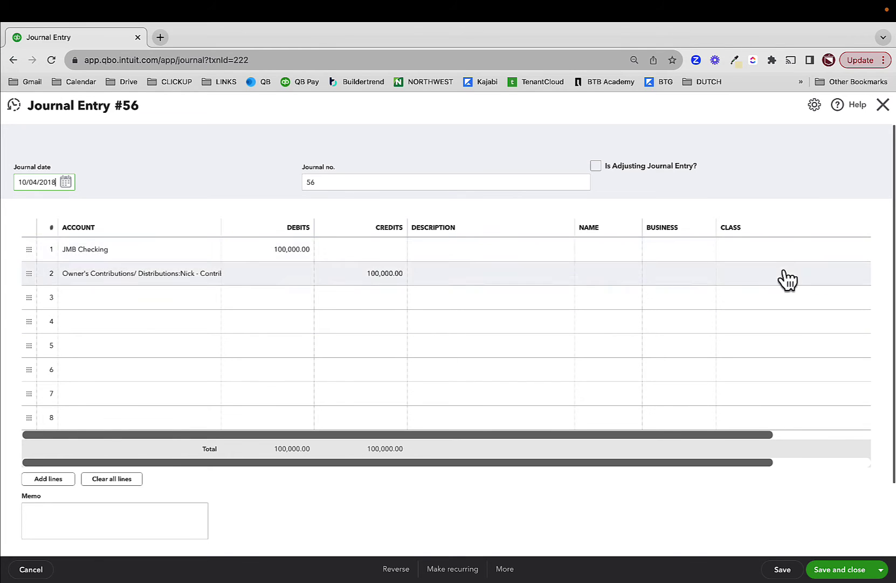
Assign the business JMB Investments to both lines of journal entry 56 and save it without classes
{"action": "left_click", "coordinate": [686, 251]}
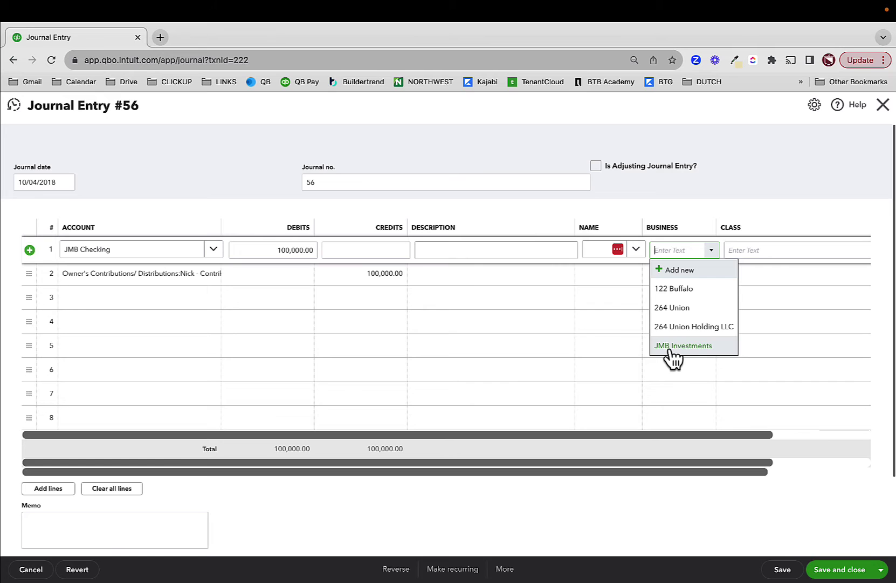
{"action": "left_click", "coordinate": [673, 346]}
{"action": "left_click", "coordinate": [704, 275]}
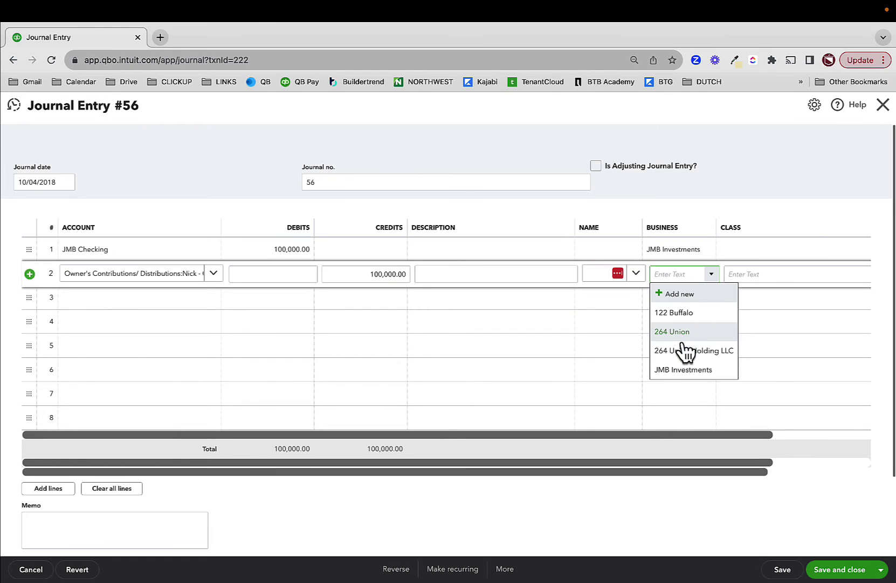
{"action": "left_click", "coordinate": [672, 371]}
{"action": "left_click", "coordinate": [710, 184]}
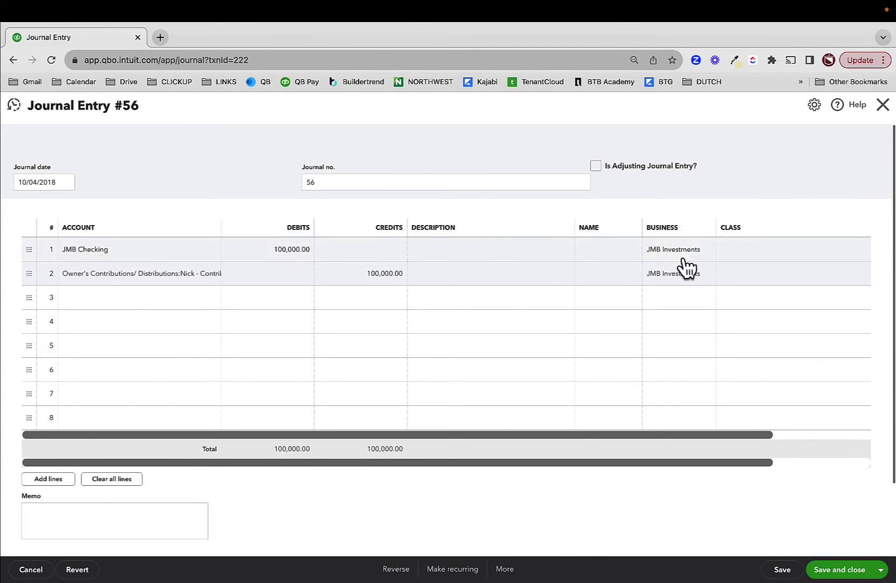
{"action": "left_click", "coordinate": [834, 570]}
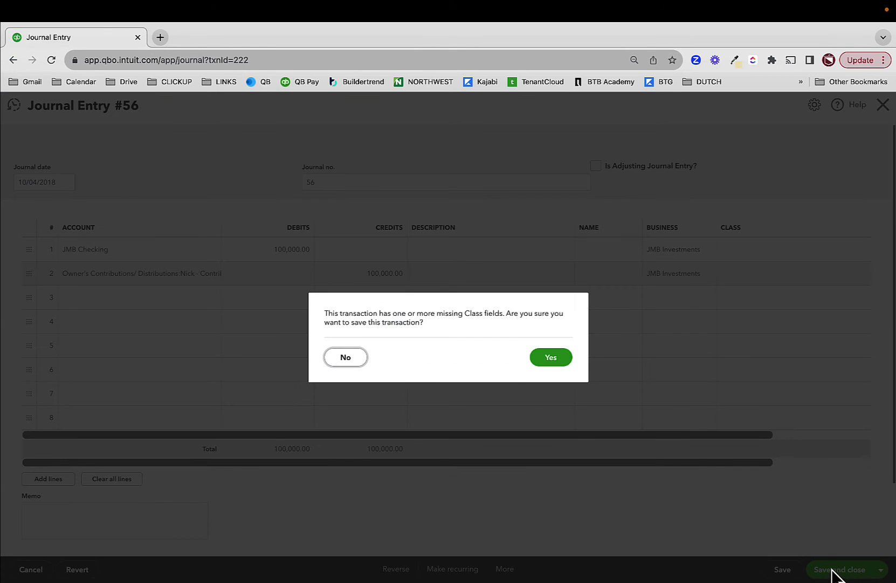
{"action": "left_click", "coordinate": [551, 360]}
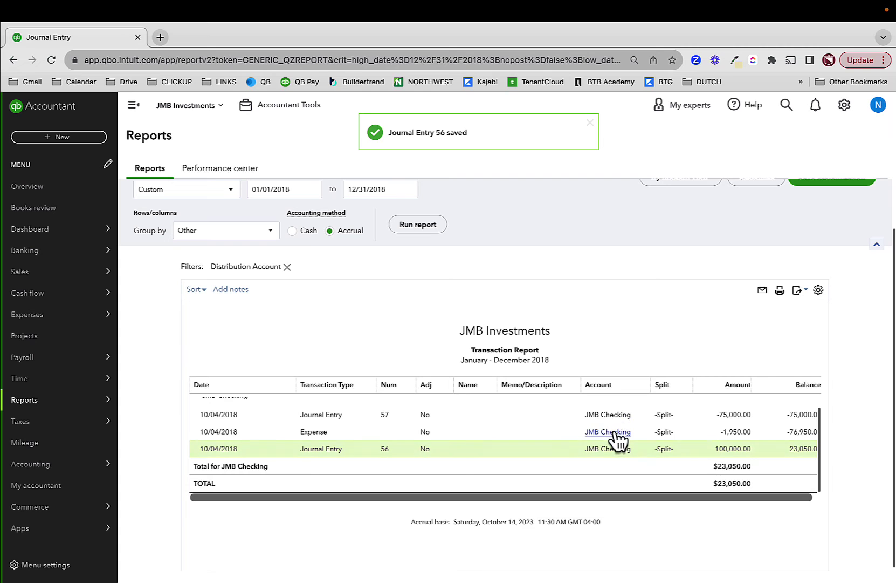
Assign the business JMB Investments to both lines of journal entry 57, keeping class 264 Union, and save and close it
{"action": "left_click", "coordinate": [610, 418]}
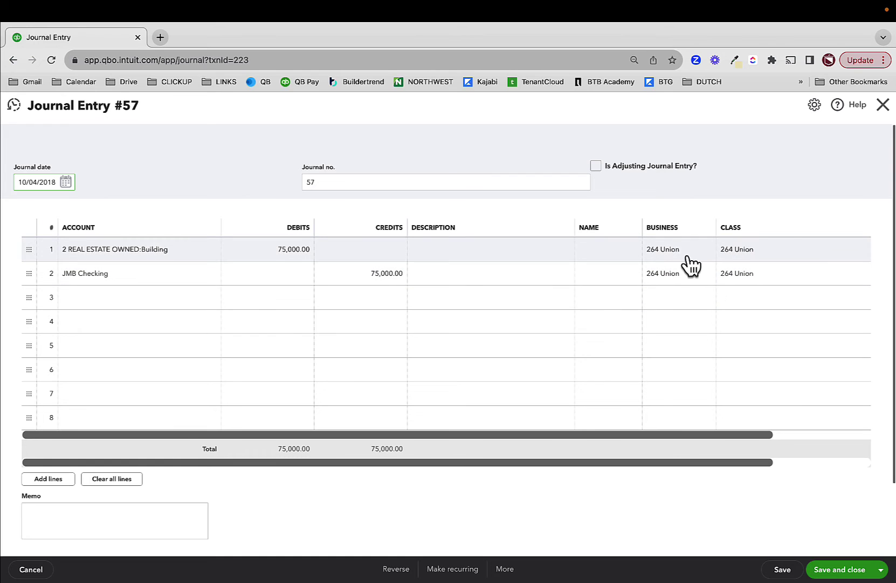
{"action": "left_click", "coordinate": [671, 251]}
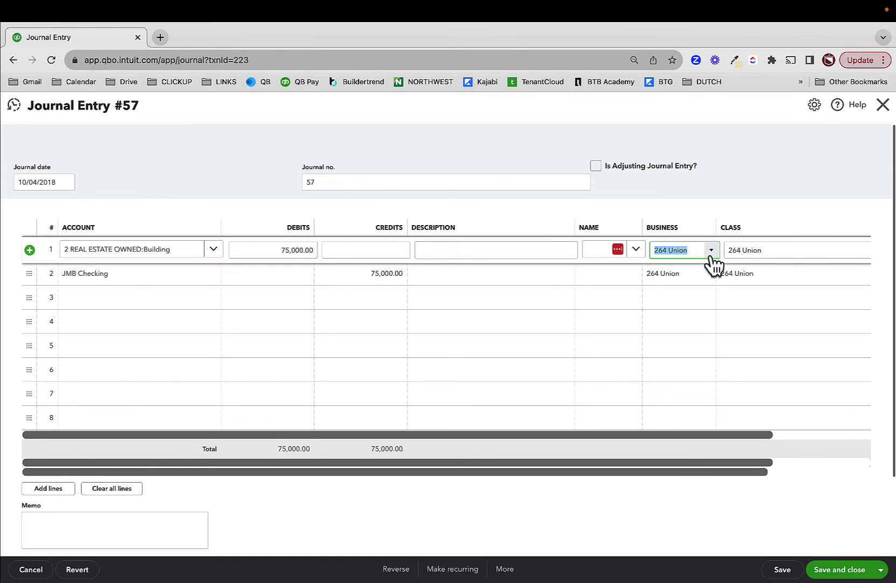
{"action": "left_click", "coordinate": [711, 252]}
{"action": "left_click", "coordinate": [678, 348]}
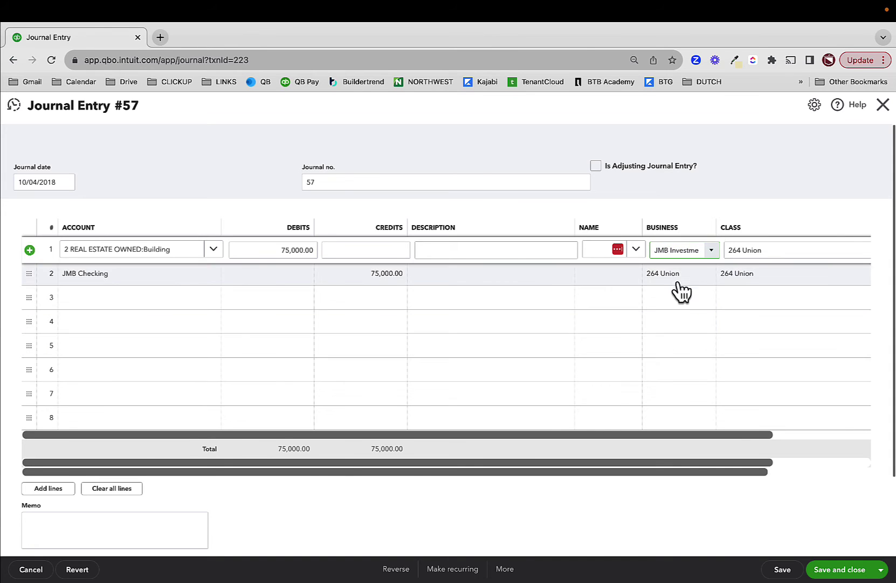
{"action": "left_click", "coordinate": [679, 282]}
{"action": "left_click", "coordinate": [712, 274]}
{"action": "left_click", "coordinate": [677, 371]}
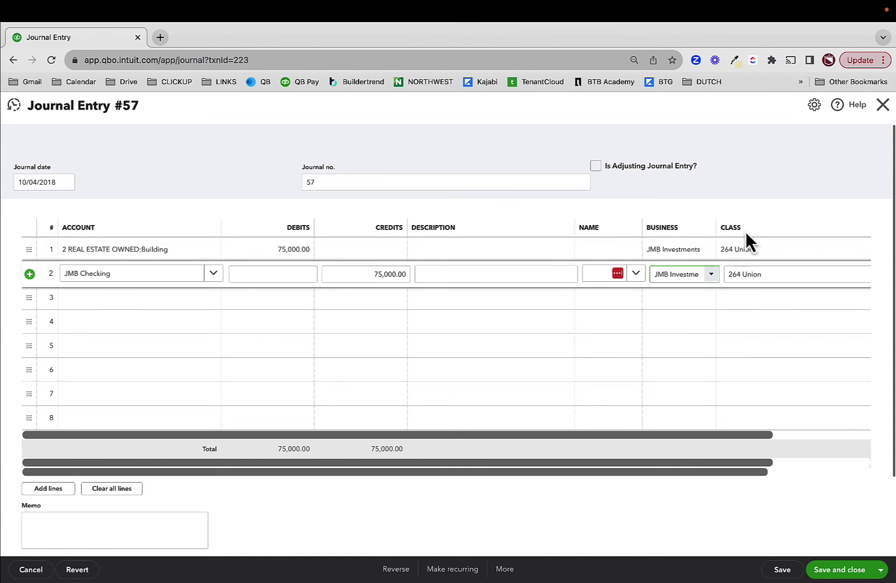
{"action": "left_click", "coordinate": [836, 578]}
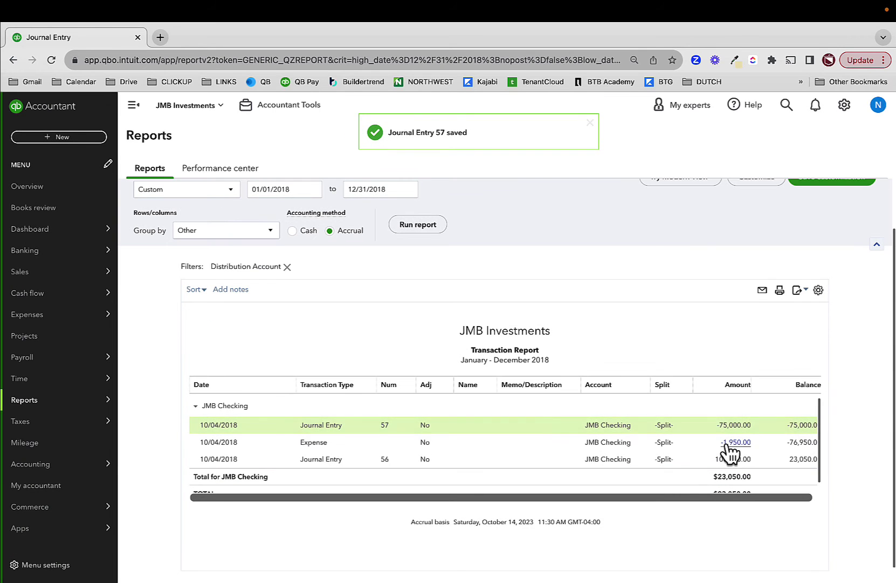
Assign the business 264 Union to the 1,950.00 JMB Checking expense and save and close it
{"action": "left_click", "coordinate": [727, 442]}
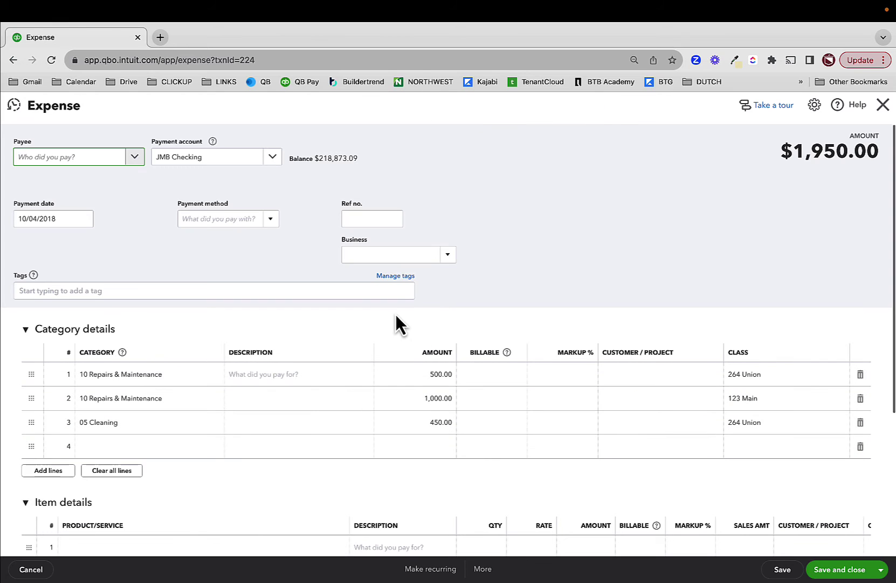
{"action": "left_click", "coordinate": [451, 254]}
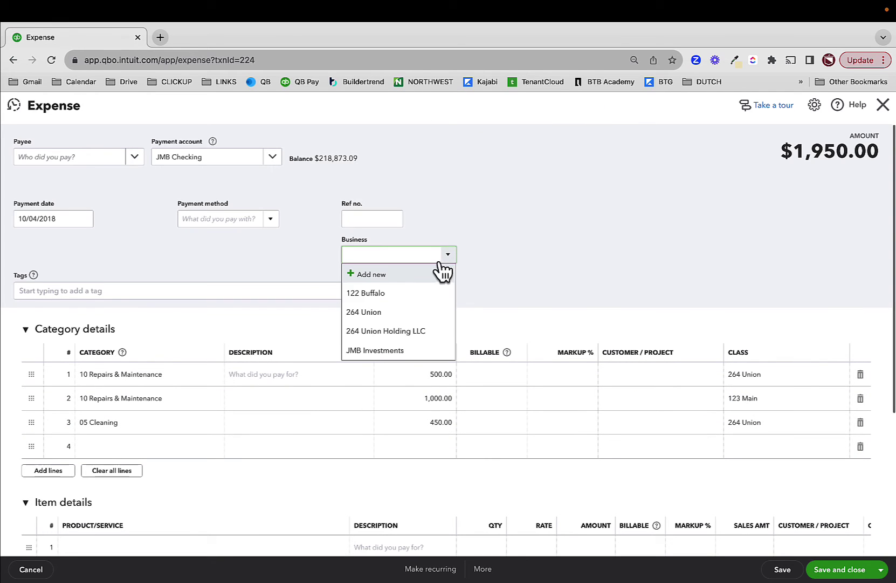
{"action": "left_click", "coordinate": [400, 313]}
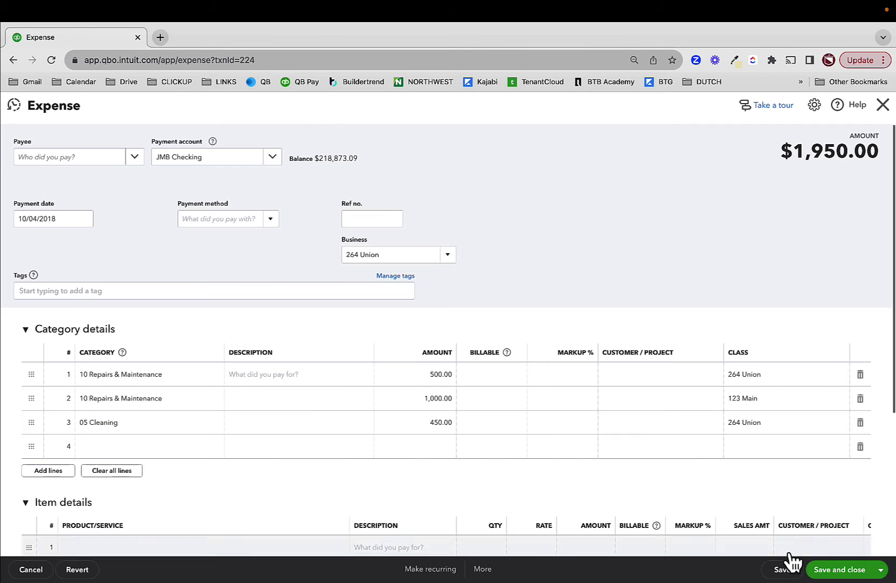
{"action": "left_click", "coordinate": [842, 573]}
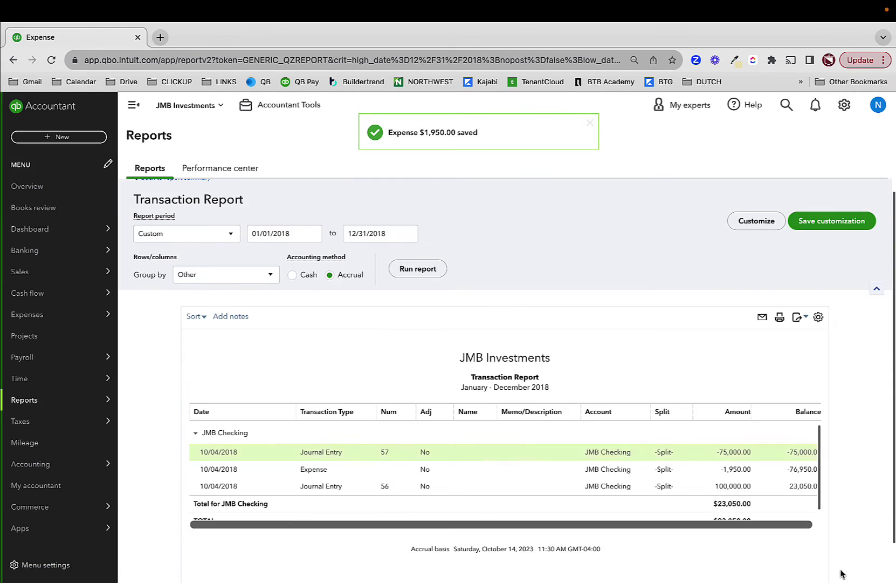
Return to the Balance Sheet report and run it with columns displayed by Businesses
{"action": "left_click", "coordinate": [180, 196]}
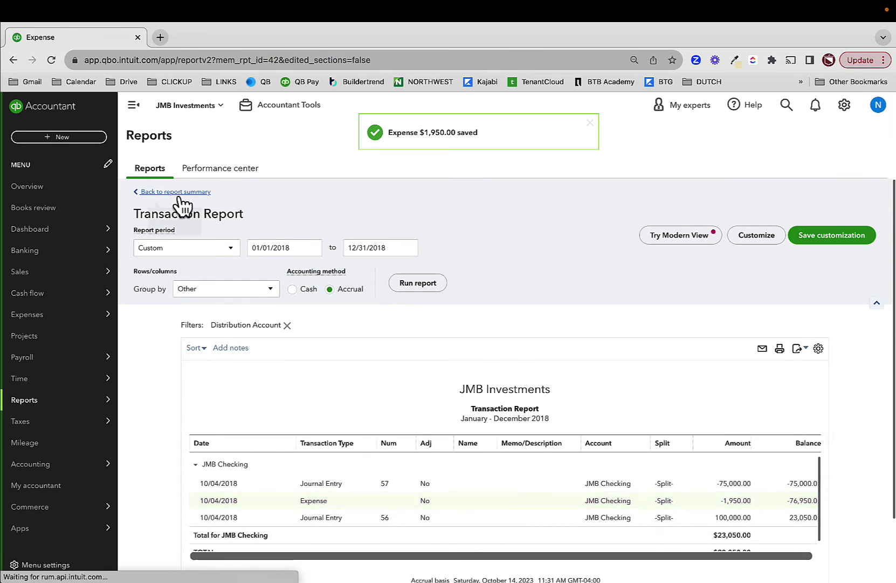
{"action": "scroll", "coordinate": [216, 226], "scroll_direction": "down", "scroll_amount": 3}
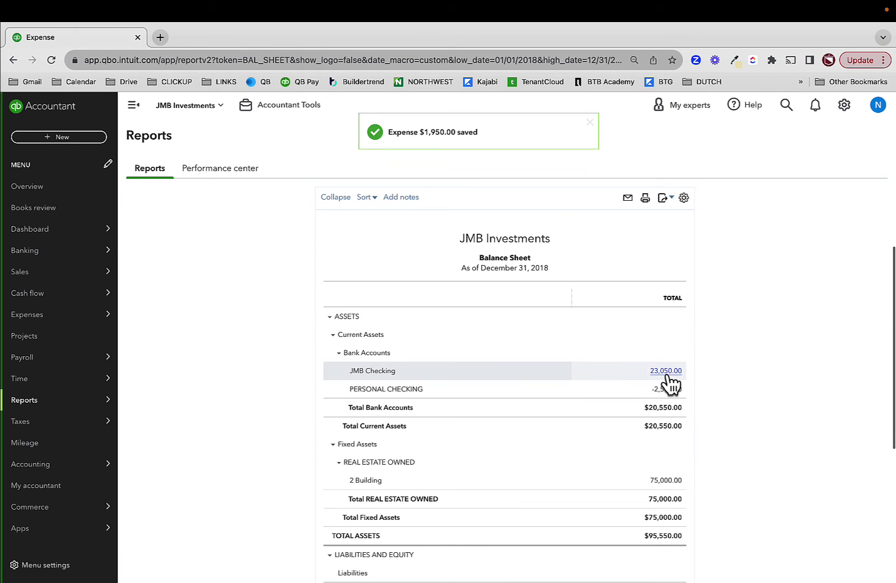
{"action": "scroll", "coordinate": [580, 431], "scroll_direction": "up", "scroll_amount": 2}
{"action": "scroll", "coordinate": [577, 432], "scroll_direction": "up", "scroll_amount": 1}
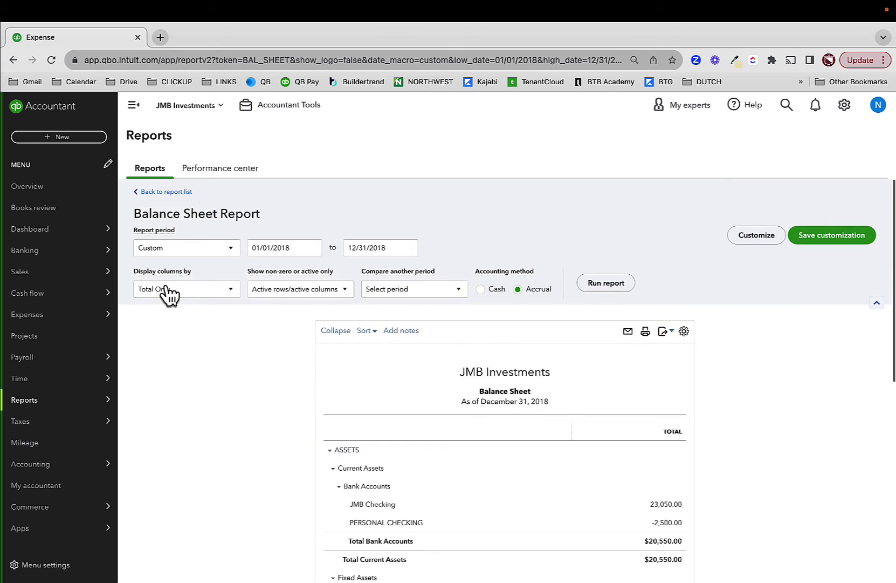
{"action": "left_click", "coordinate": [168, 291]}
{"action": "left_click", "coordinate": [178, 435]}
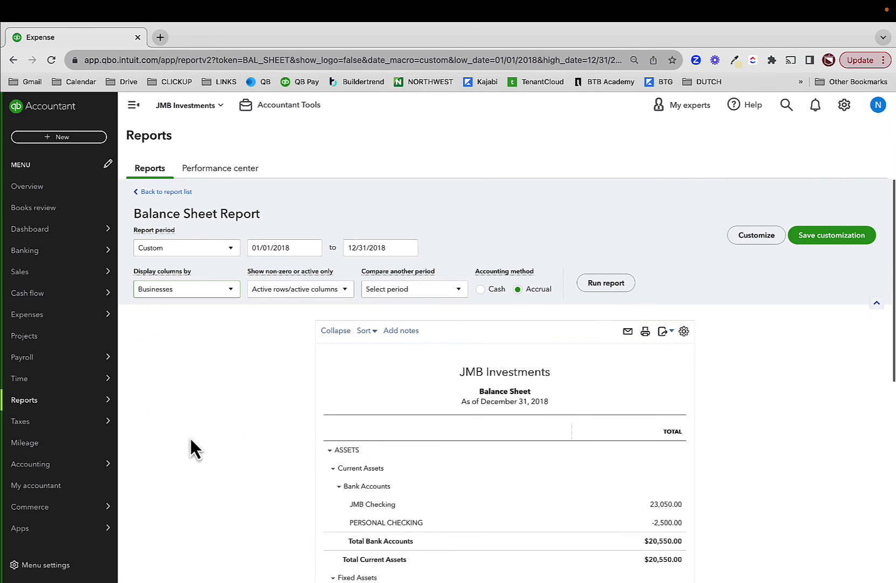
{"action": "left_click", "coordinate": [601, 286]}
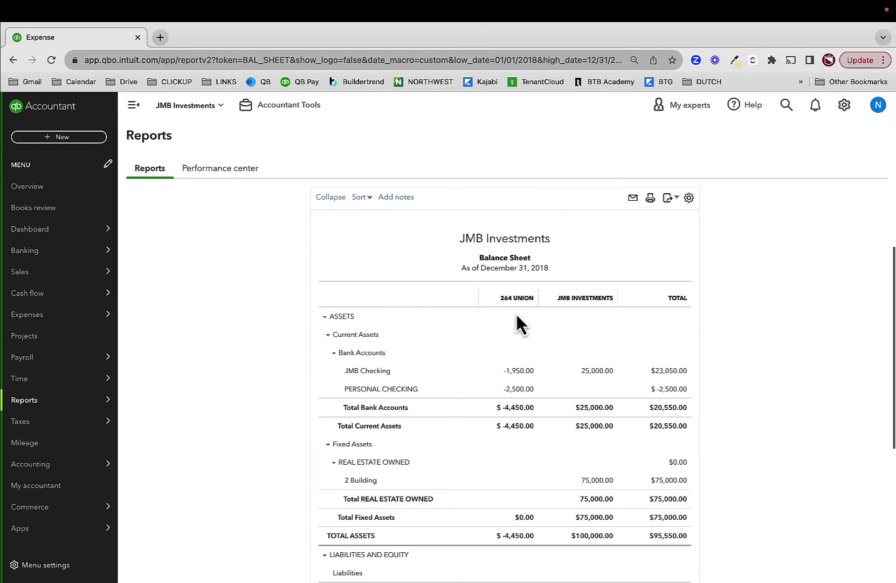
Drill through the 264 Union amount for JMB Checking to its expense, change the business to JMB Investments and save it
{"action": "left_click", "coordinate": [517, 373]}
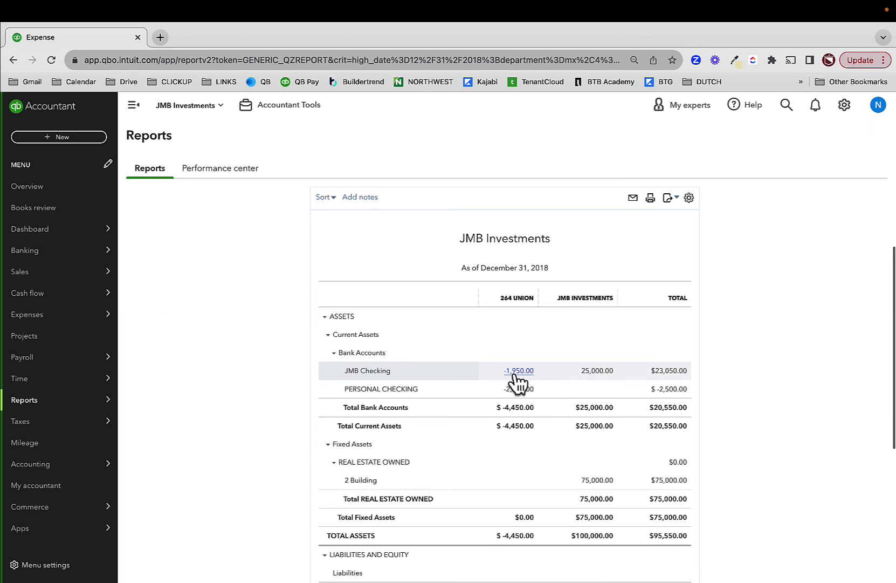
{"action": "left_click", "coordinate": [619, 457]}
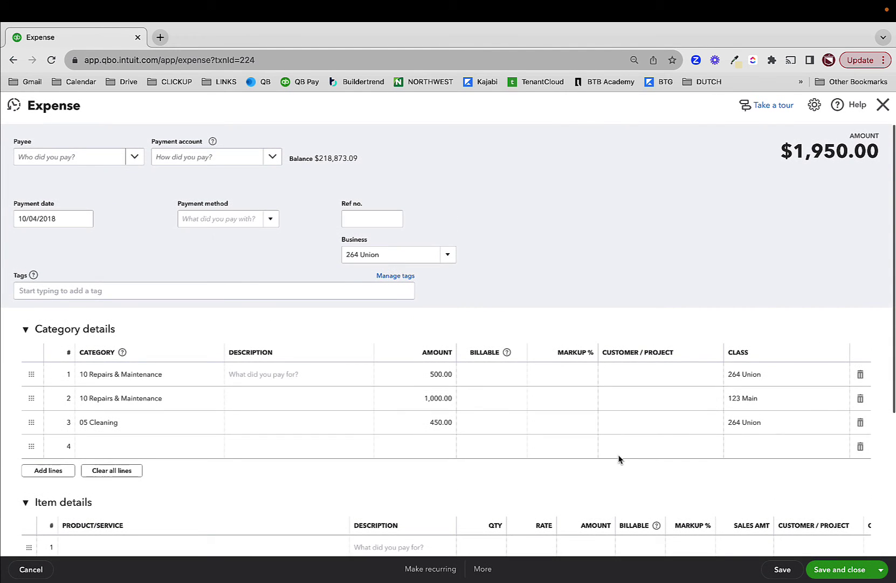
{"action": "left_click", "coordinate": [447, 256]}
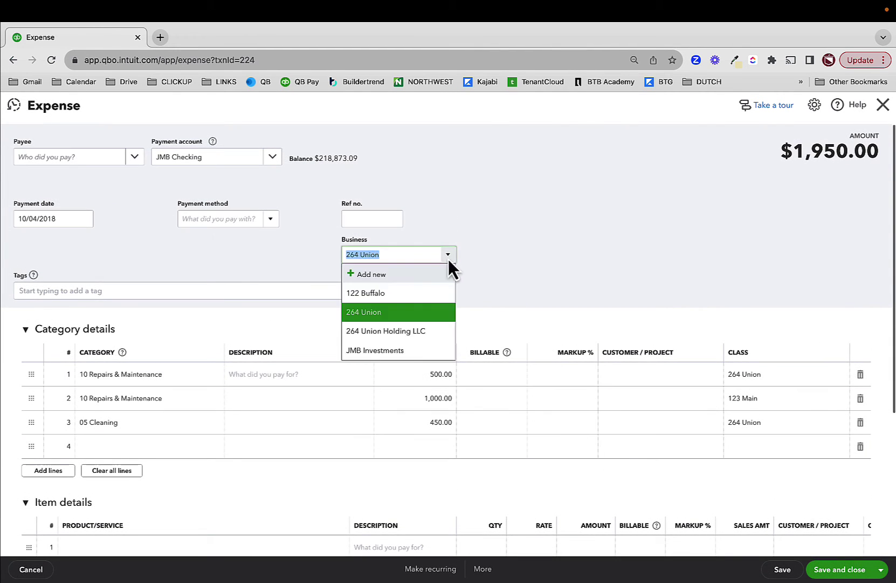
{"action": "left_click", "coordinate": [385, 350]}
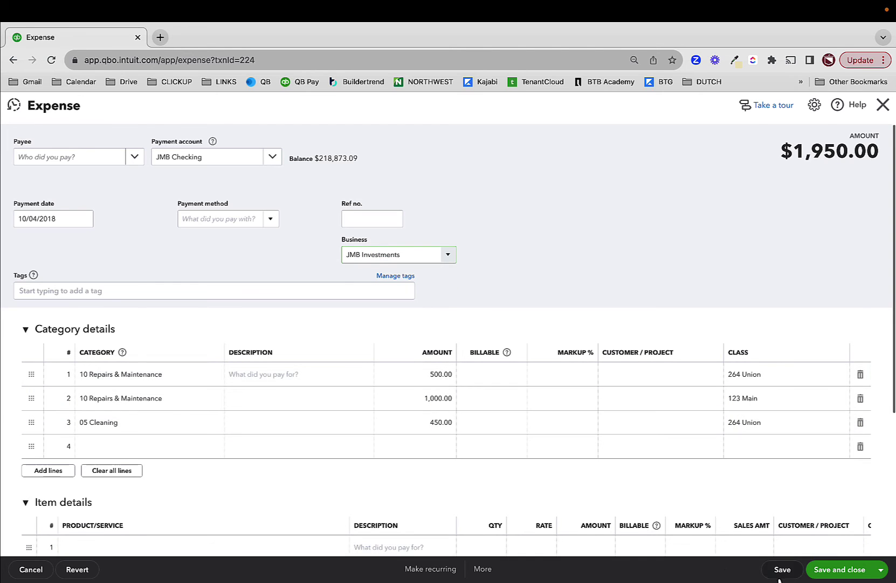
{"action": "left_click", "coordinate": [820, 570]}
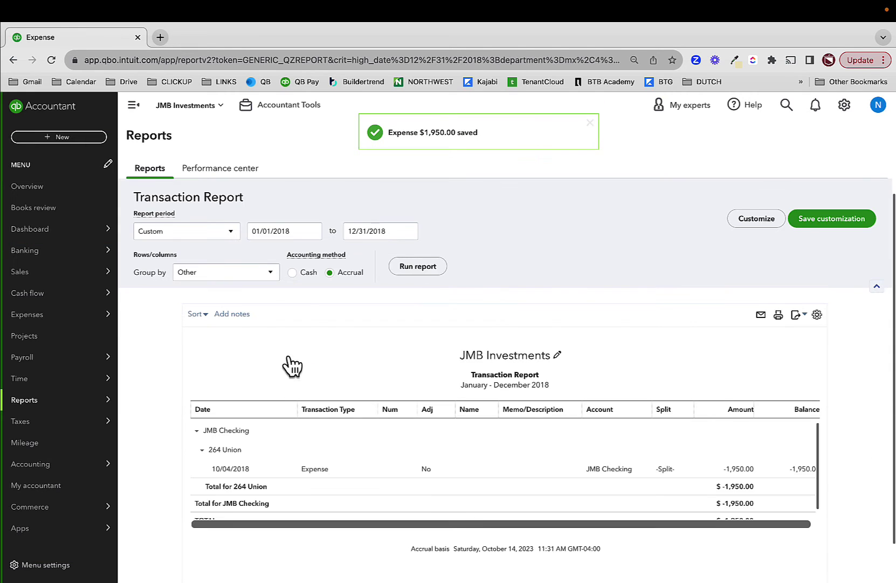
{"action": "left_click", "coordinate": [194, 201]}
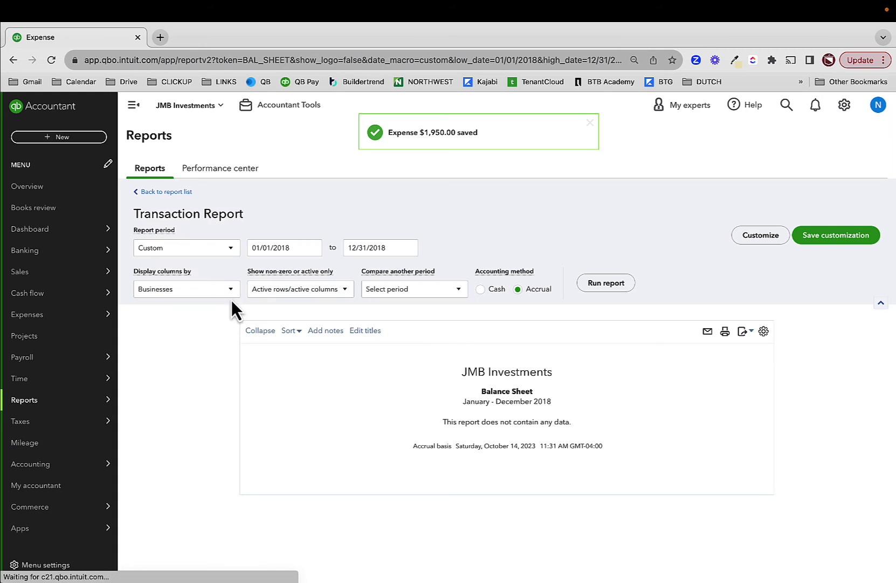
{"action": "scroll", "coordinate": [436, 333], "scroll_direction": "down", "scroll_amount": 10}
{"action": "scroll", "coordinate": [535, 293], "scroll_direction": "up", "scroll_amount": 3}
{"action": "scroll", "coordinate": [535, 293], "scroll_direction": "up", "scroll_amount": 3}
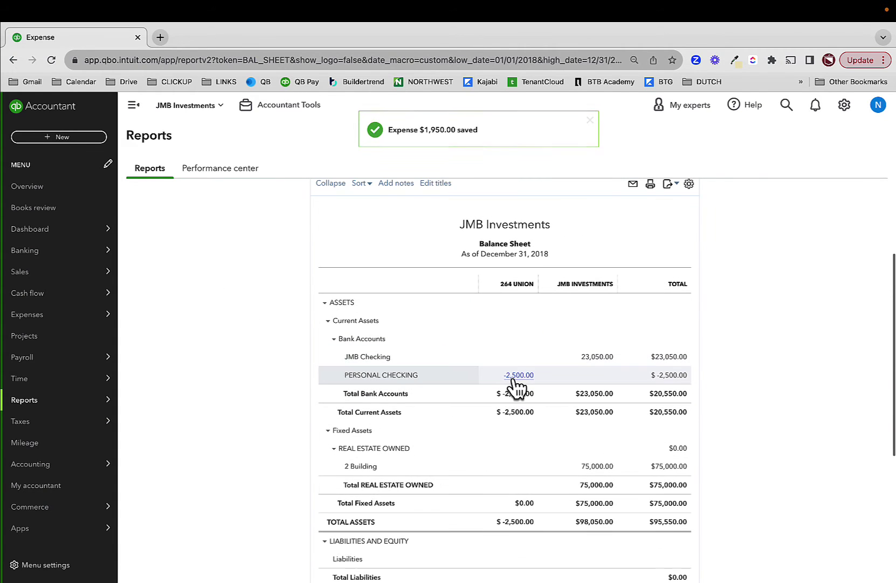
{"action": "left_click", "coordinate": [518, 375]}
{"action": "left_click", "coordinate": [662, 426]}
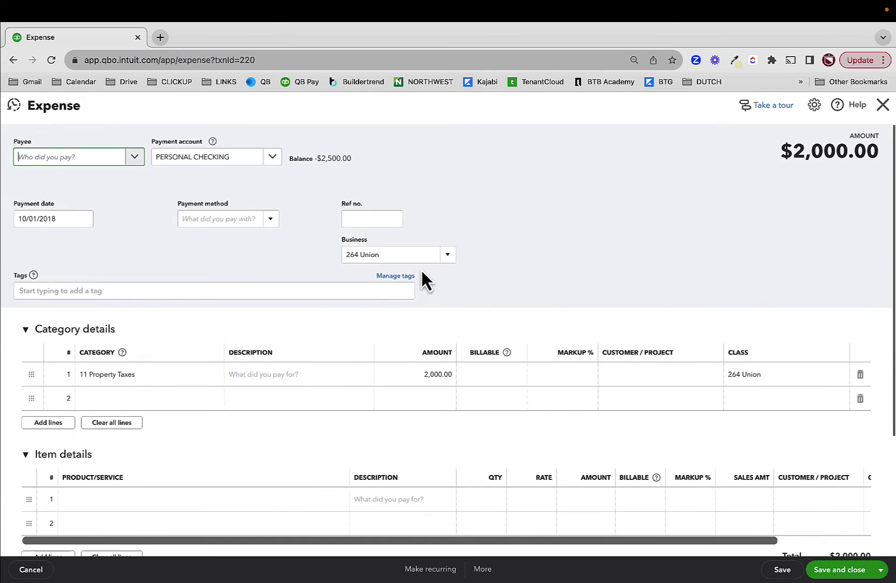
{"action": "left_click", "coordinate": [447, 261]}
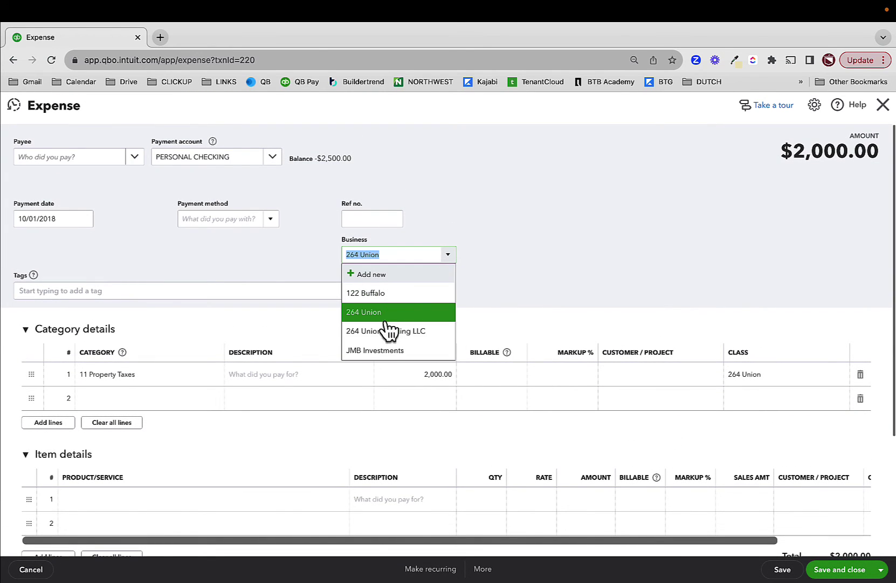
{"action": "left_click", "coordinate": [386, 350]}
{"action": "left_click", "coordinate": [855, 570]}
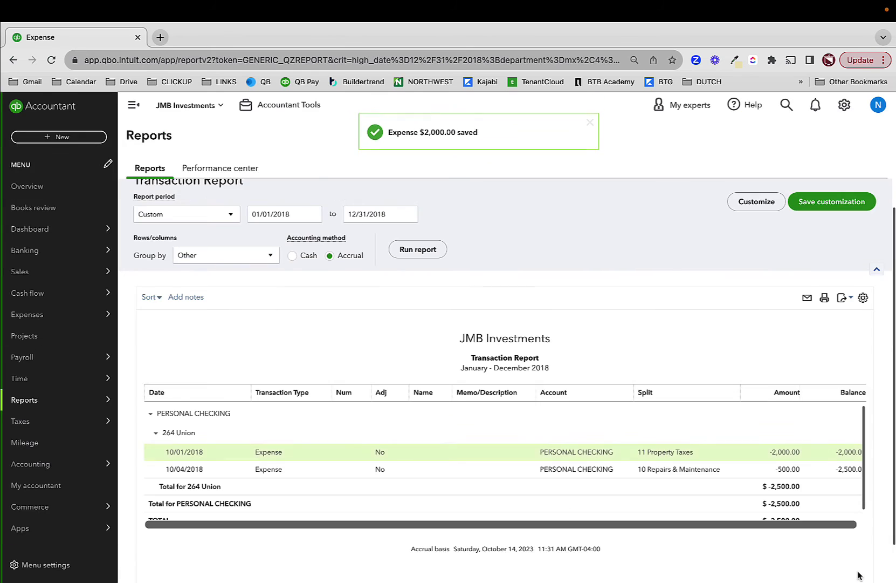
Reassign the 500.00 Repairs & Maintenance expense to the business JMB Investments, save it and return to the Balance Sheet
{"action": "left_click", "coordinate": [704, 456]}
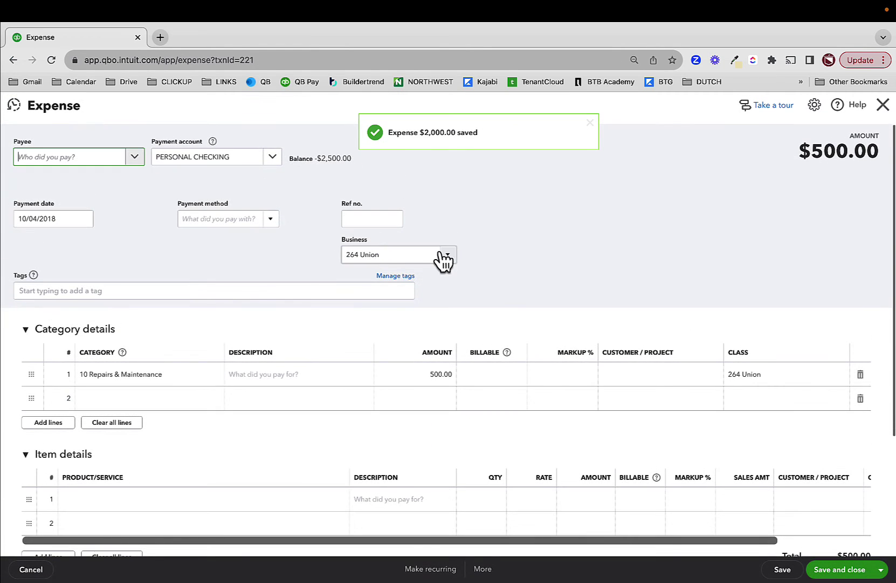
{"action": "left_click", "coordinate": [446, 258]}
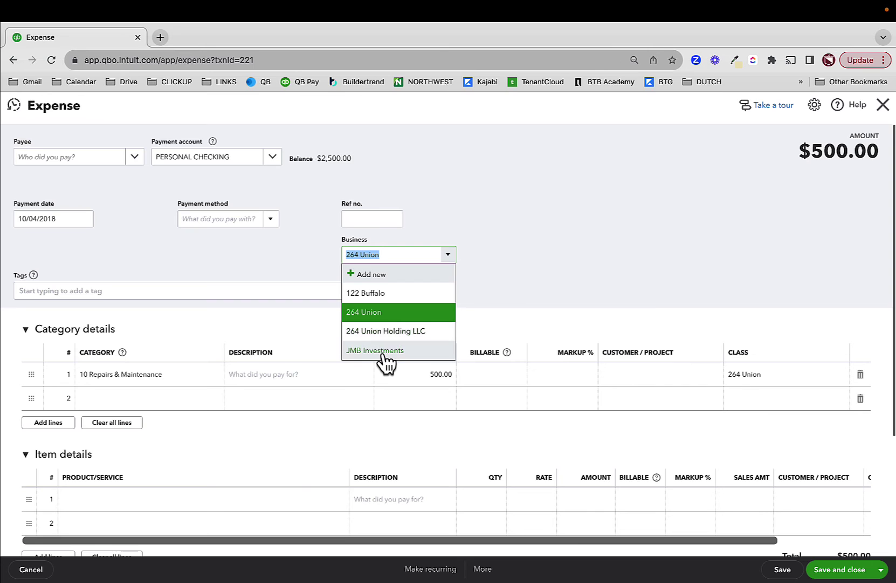
{"action": "left_click", "coordinate": [384, 355]}
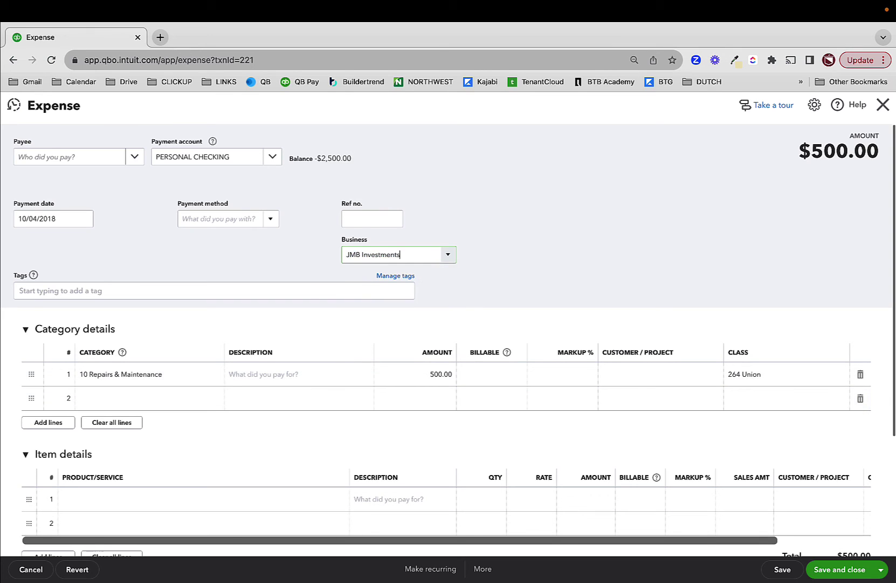
{"action": "left_click", "coordinate": [831, 575]}
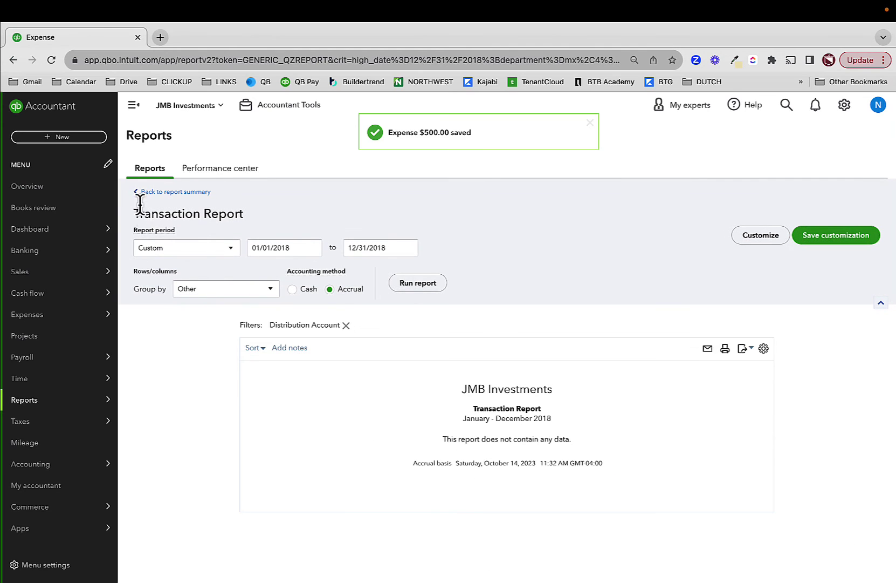
{"action": "left_click", "coordinate": [167, 192]}
{"action": "scroll", "coordinate": [217, 220], "scroll_direction": "down", "scroll_amount": 3}
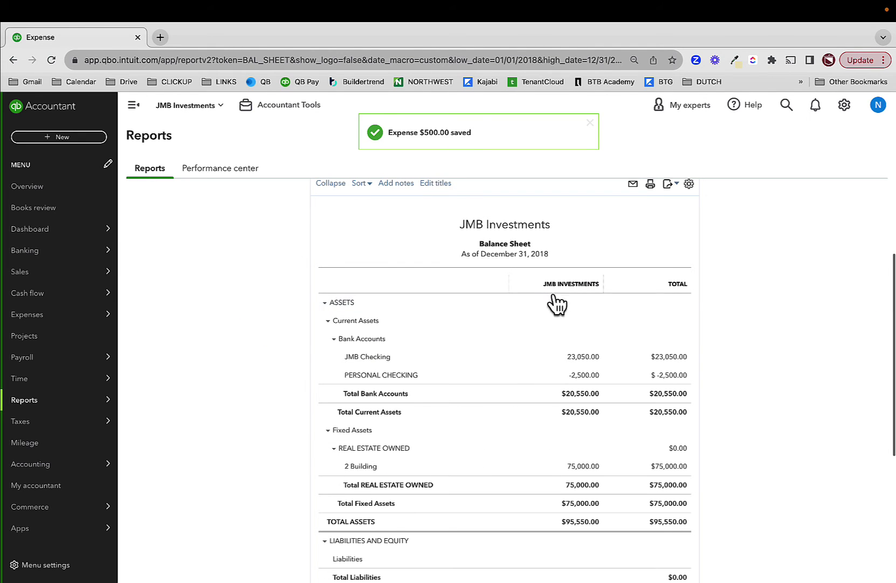
{"action": "scroll", "coordinate": [416, 393], "scroll_direction": "up", "scroll_amount": 3}
Create a new journal entry and debit M&T Checking 125000 on the first line
{"action": "left_click", "coordinate": [63, 136]}
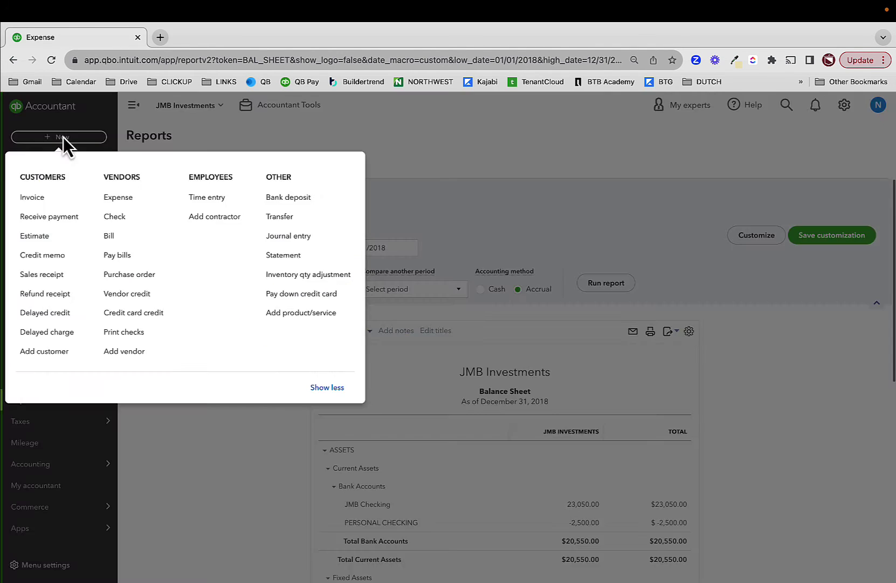
{"action": "left_click", "coordinate": [286, 237]}
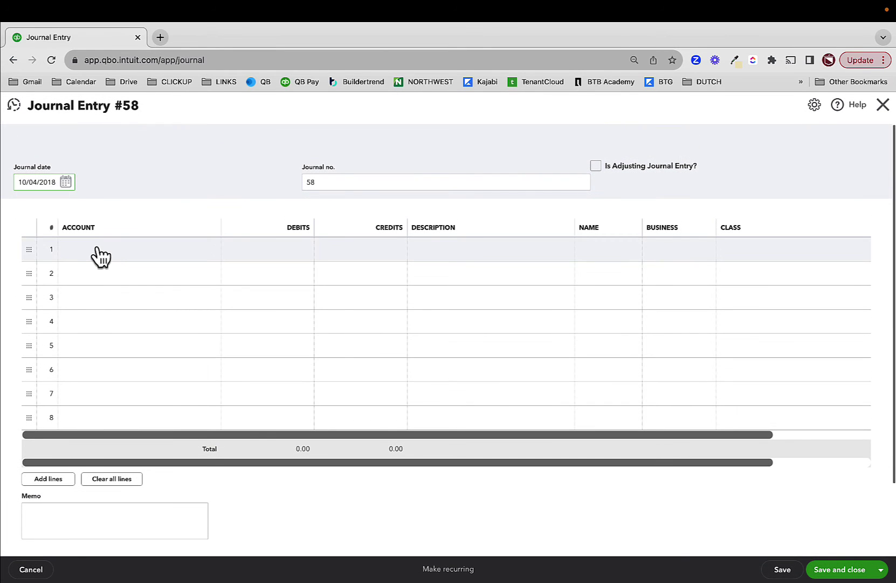
{"action": "left_click", "coordinate": [99, 253]}
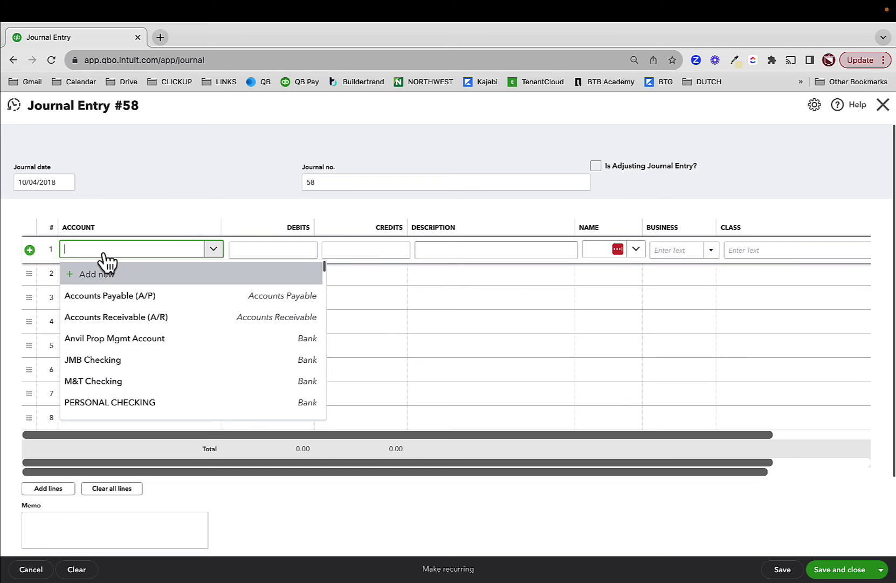
{"action": "type", "text": "j"}
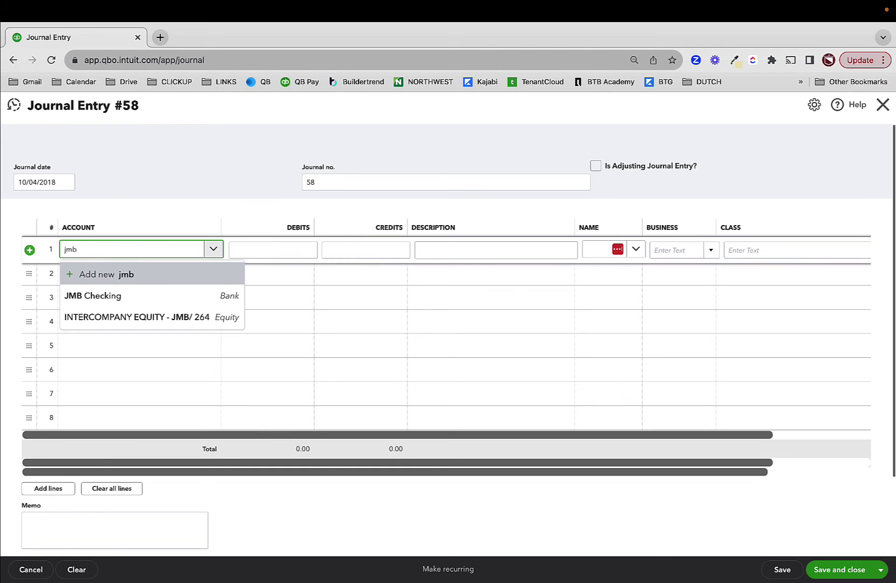
{"action": "type", "text": "mb"}
{"action": "key", "text": "BackSpace"}
{"action": "key", "text": "BackSpace"}
{"action": "key", "text": "BackSpace"}
{"action": "type", "text": "M&T"}
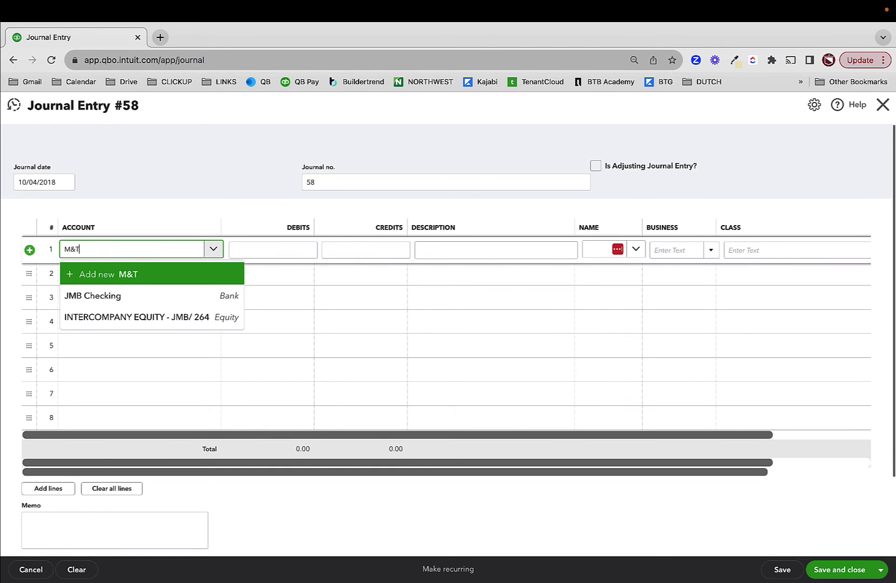
{"action": "left_click", "coordinate": [102, 296]}
{"action": "left_click", "coordinate": [246, 251]}
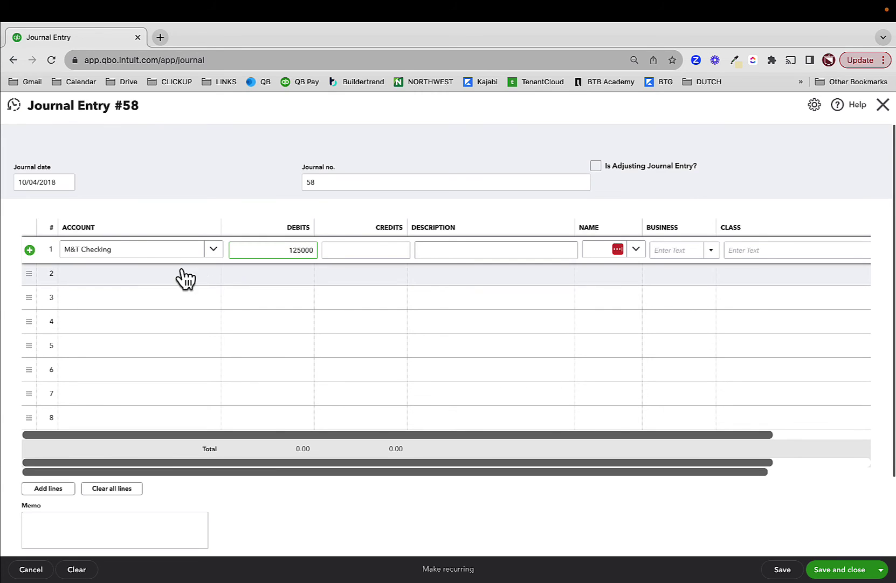
On the second journal line, debit the 2 Building sub-account of REAL ESTATE OWNED 125,000
{"action": "left_click", "coordinate": [139, 281]}
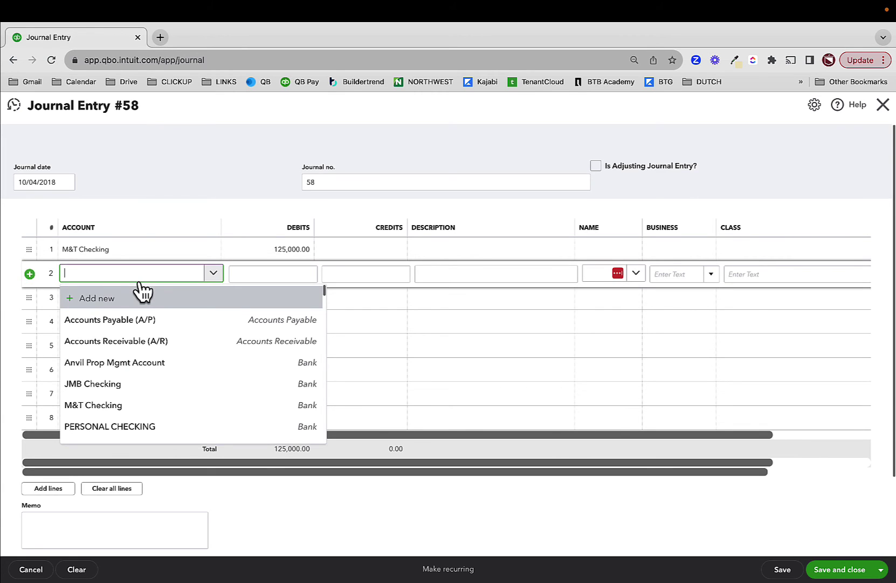
{"action": "left_click", "coordinate": [130, 276]}
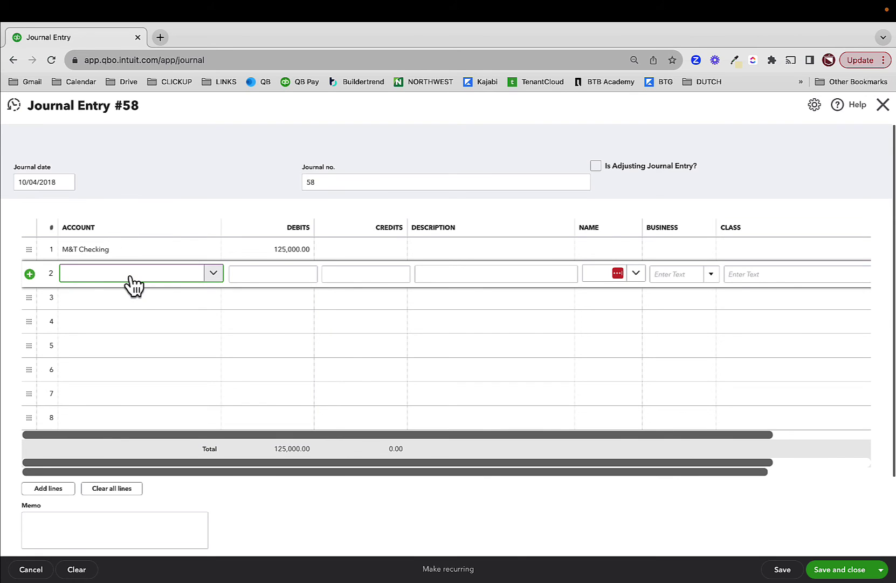
{"action": "type", "text": "buil"}
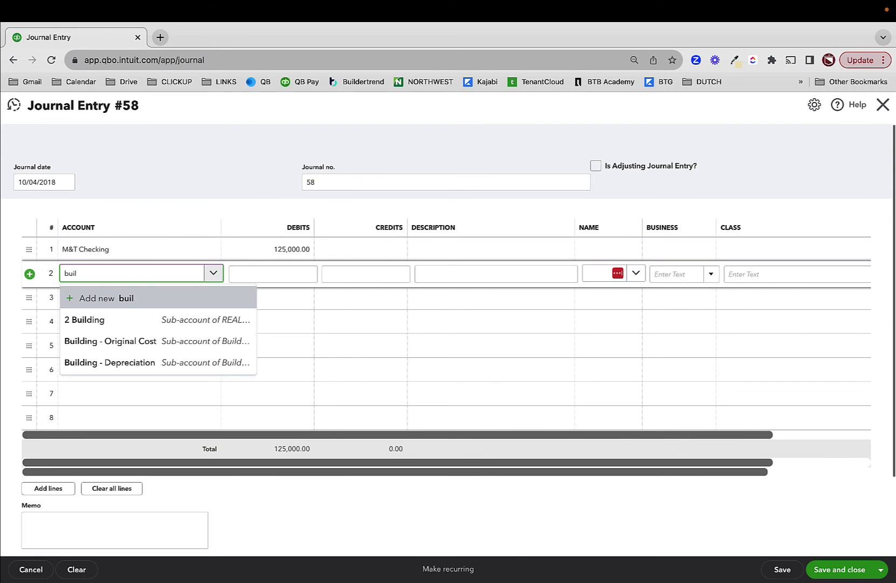
{"action": "left_click", "coordinate": [130, 319]}
{"action": "left_click", "coordinate": [272, 273]}
{"action": "type", "text": "125,000"}
{"action": "key", "text": "Tab"}
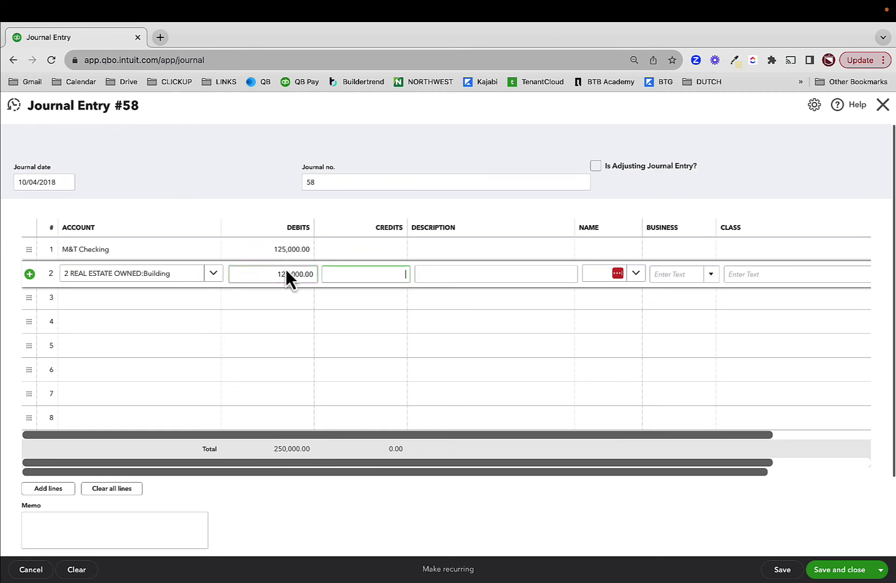
Change the first line's account to the first owner's Contributions/ Distributions sub-account and move its 125,000 to the credit side
{"action": "left_click", "coordinate": [342, 243]}
{"action": "left_click", "coordinate": [149, 253]}
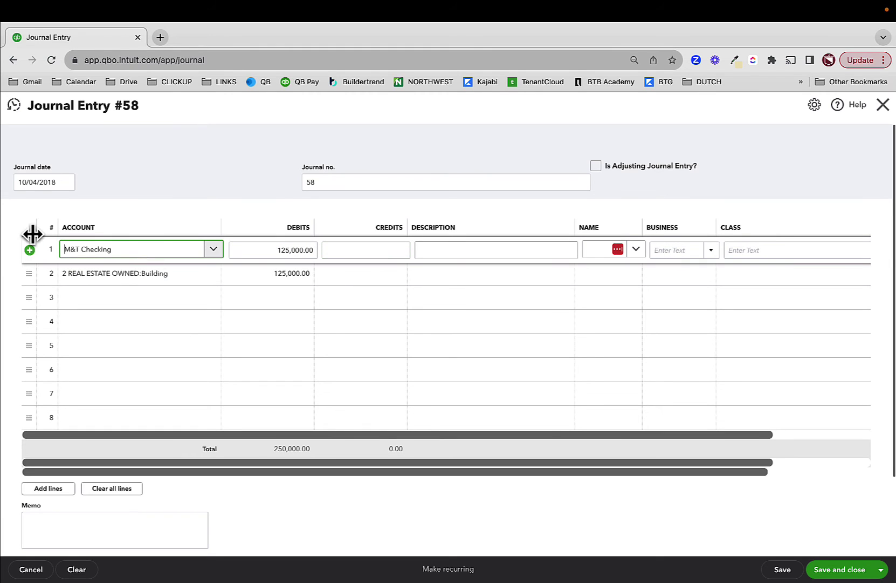
{"action": "type", "text": "Owner"}
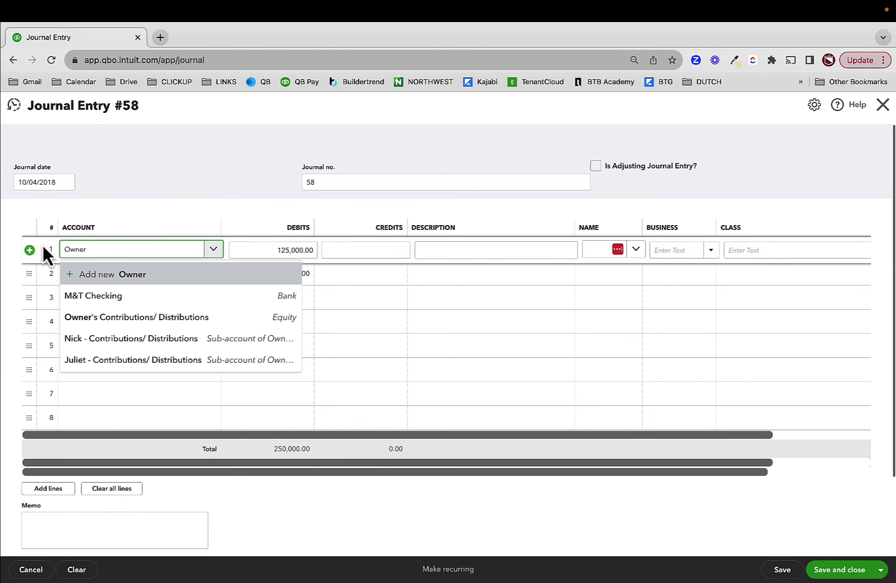
{"action": "left_click", "coordinate": [154, 344]}
{"action": "left_click", "coordinate": [378, 249]}
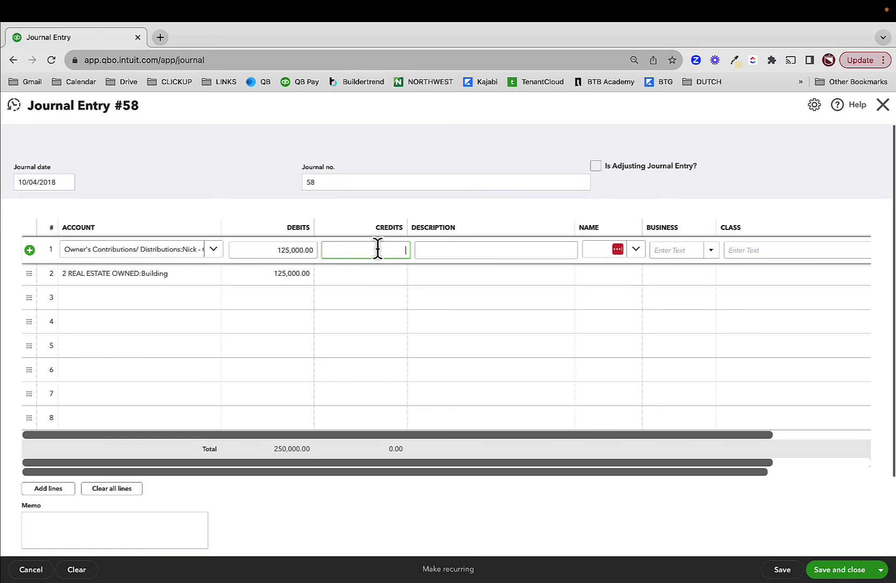
Assign both journal lines to the business 264 Union Holding LLC
{"action": "left_click", "coordinate": [692, 253]}
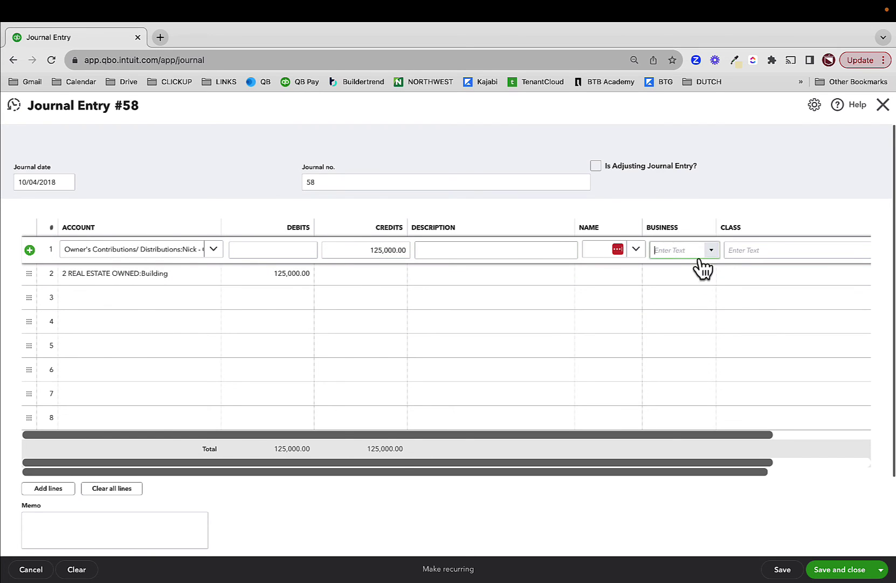
{"action": "left_click", "coordinate": [715, 256]}
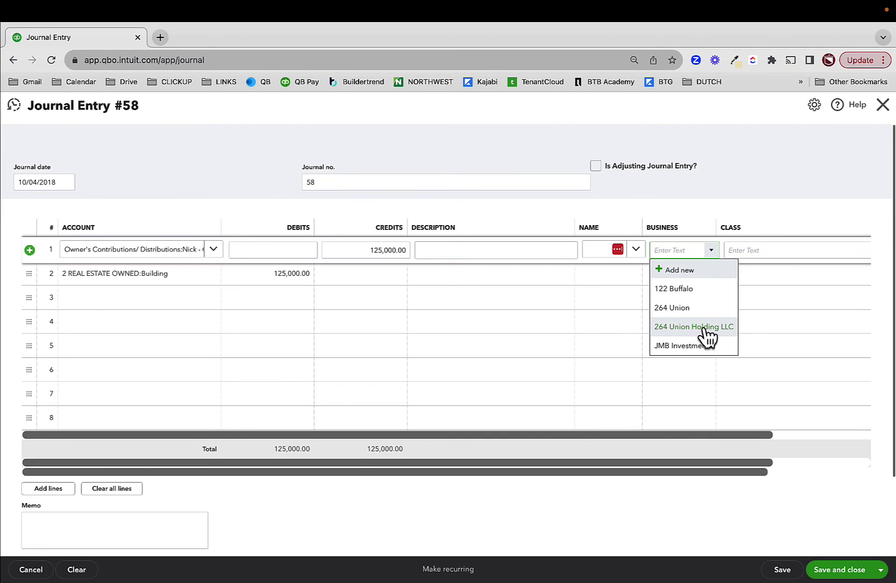
{"action": "left_click", "coordinate": [708, 336]}
{"action": "left_click", "coordinate": [706, 285]}
{"action": "left_click", "coordinate": [706, 278]}
{"action": "left_click", "coordinate": [699, 349]}
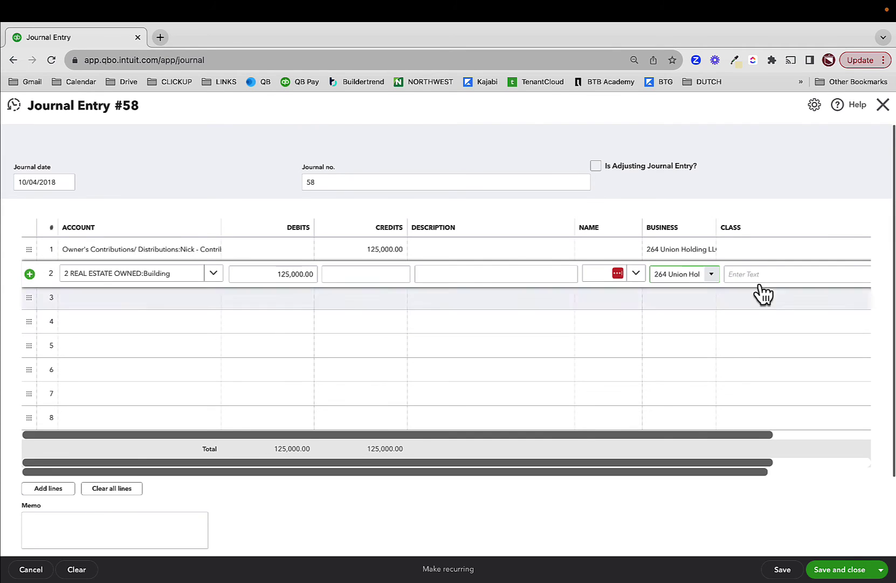
Set the class of both journal lines to 205 Morris, then save and close the journal entry
{"action": "left_click", "coordinate": [756, 250]}
{"action": "left_click", "coordinate": [820, 251]}
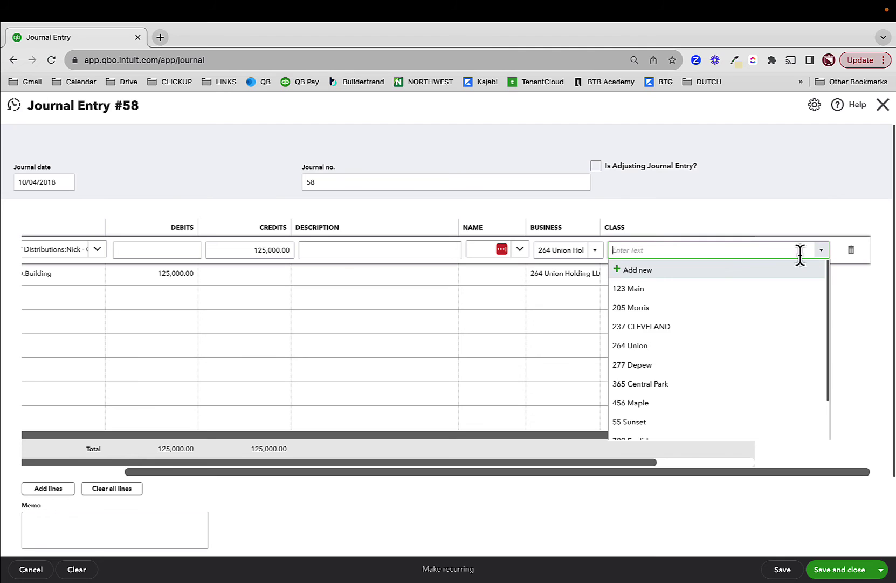
{"action": "left_click", "coordinate": [678, 308]}
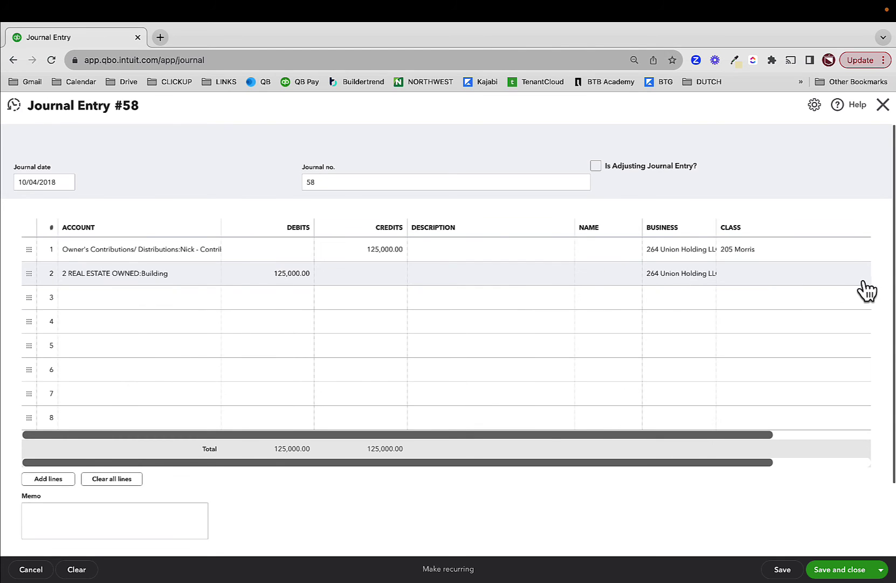
{"action": "left_click", "coordinate": [826, 282]}
{"action": "left_click", "coordinate": [863, 275]}
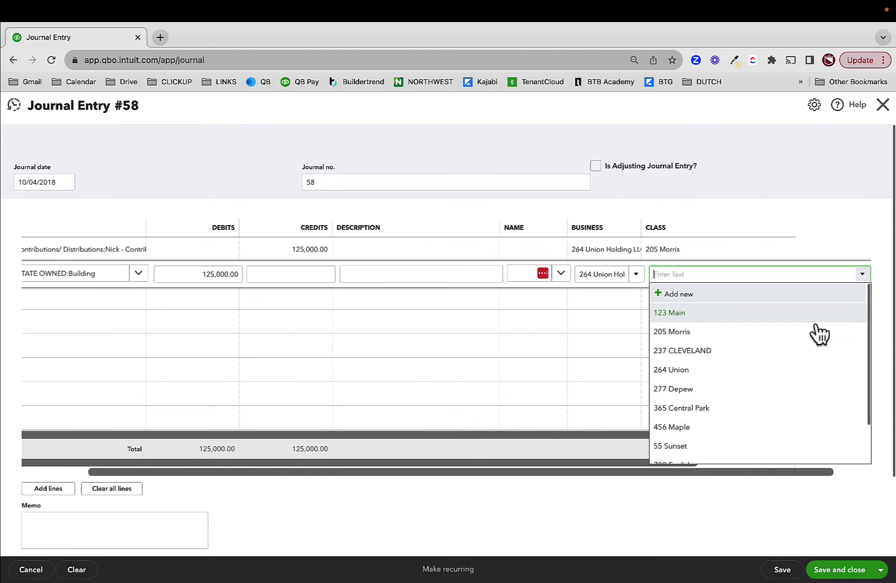
{"action": "left_click", "coordinate": [767, 331]}
{"action": "left_click", "coordinate": [839, 576]}
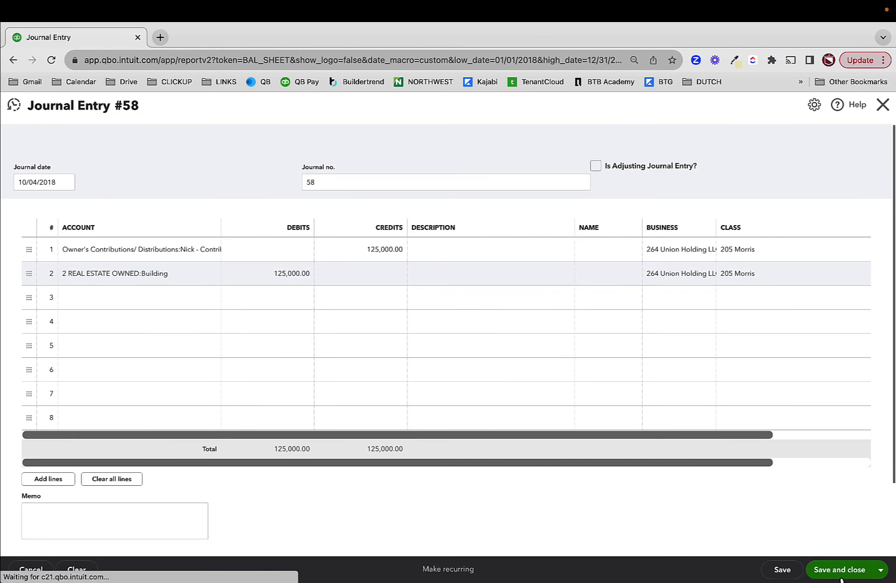
Review assets and equity by business on the Balance Sheet, then drill through the total Net Income to the Profit and Loss report
{"action": "scroll", "coordinate": [653, 465], "scroll_direction": "down", "scroll_amount": 3}
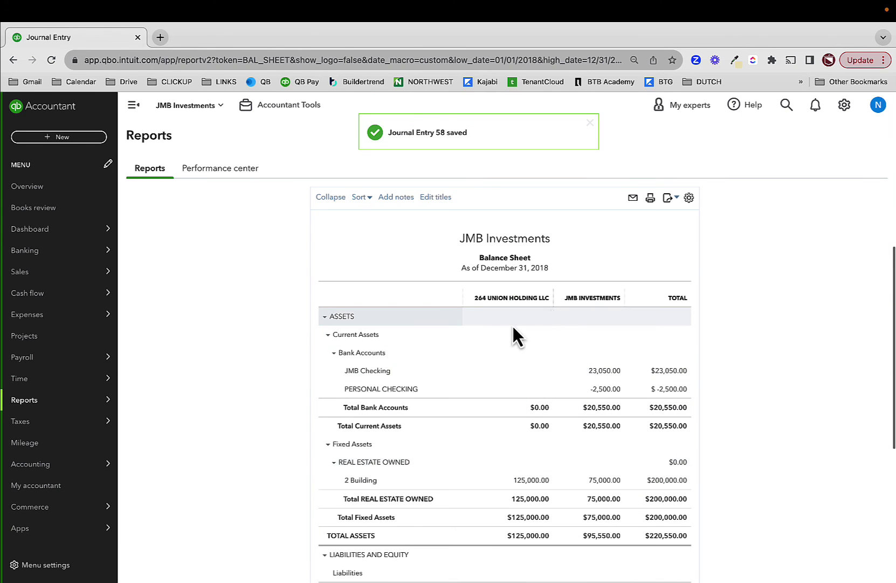
{"action": "scroll", "coordinate": [610, 490], "scroll_direction": "down", "scroll_amount": 5}
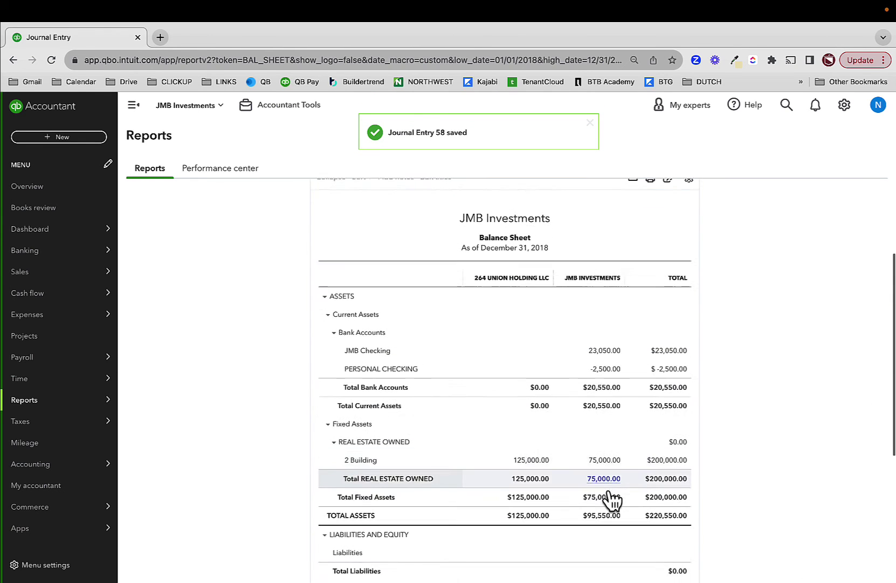
{"action": "scroll", "coordinate": [610, 490], "scroll_direction": "up", "scroll_amount": 5}
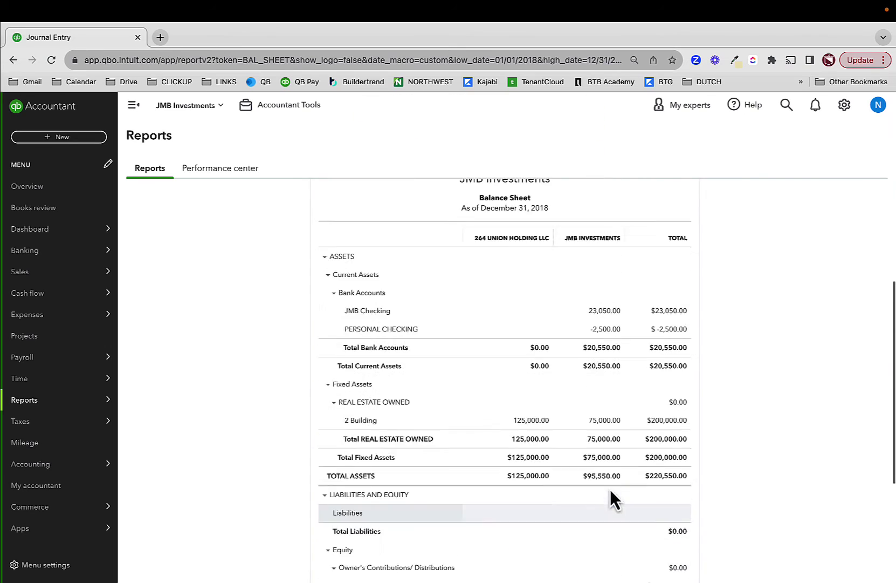
{"action": "scroll", "coordinate": [611, 488], "scroll_direction": "down", "scroll_amount": 4}
{"action": "scroll", "coordinate": [612, 487], "scroll_direction": "down", "scroll_amount": 1}
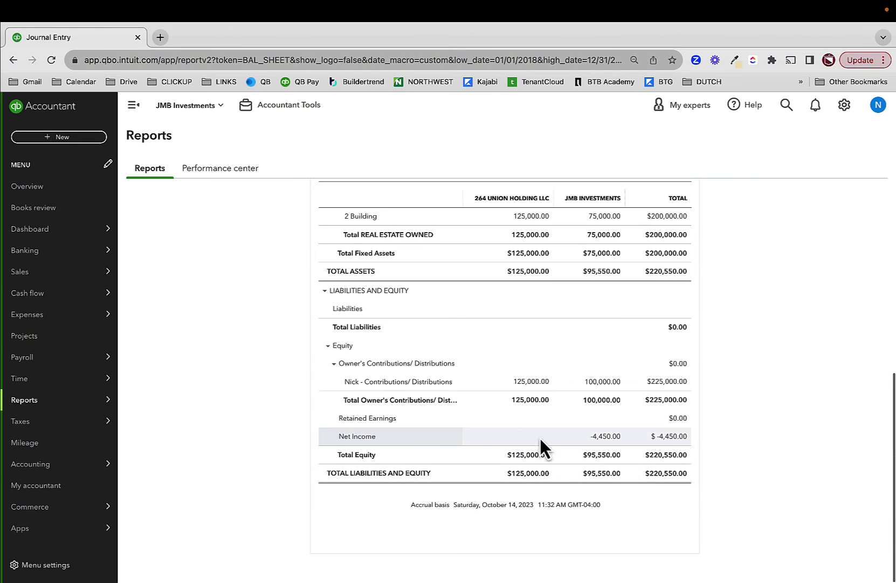
{"action": "left_click", "coordinate": [669, 437]}
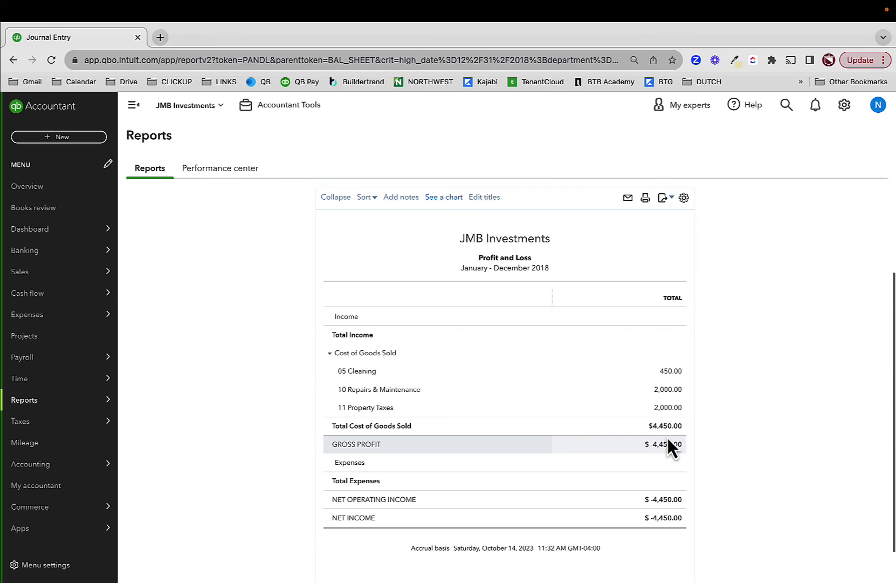
Display the Profit and Loss columns by Classes and rerun the report
{"action": "scroll", "coordinate": [650, 411], "scroll_direction": "up", "scroll_amount": 2}
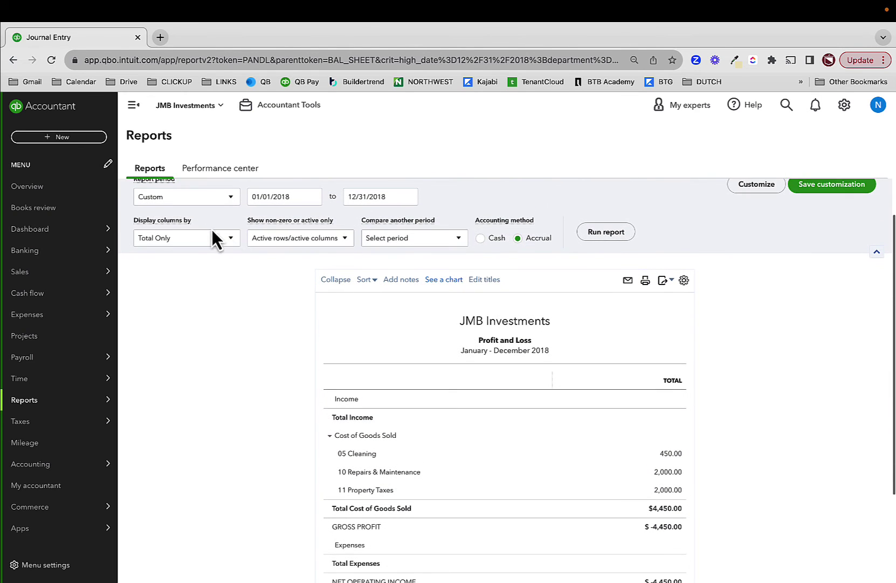
{"action": "left_click", "coordinate": [184, 237]}
{"action": "left_click", "coordinate": [216, 435]}
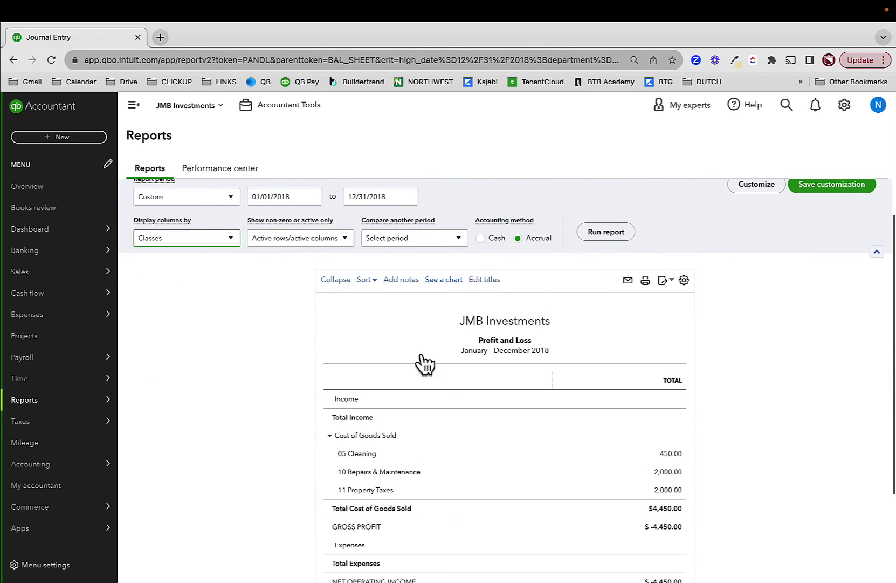
{"action": "left_click", "coordinate": [606, 231]}
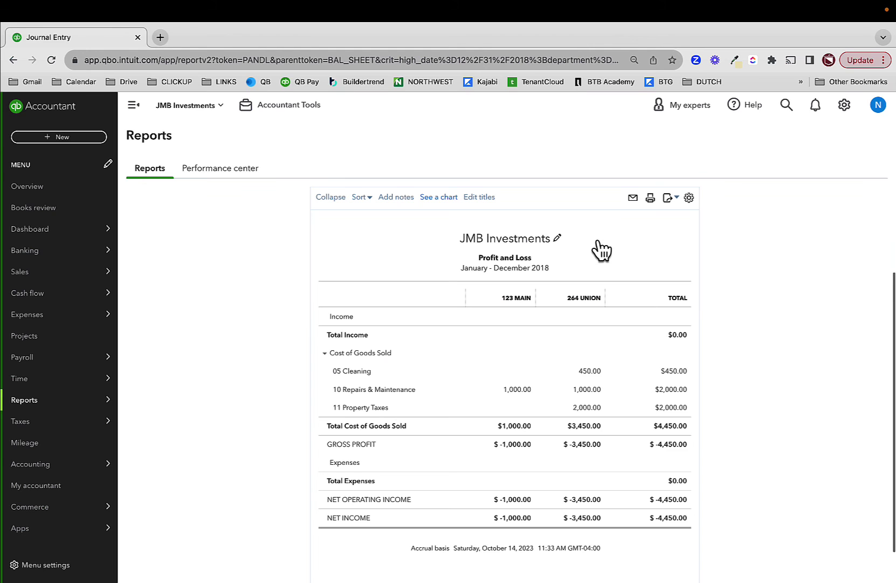
{"action": "scroll", "coordinate": [560, 281], "scroll_direction": "up", "scroll_amount": 3}
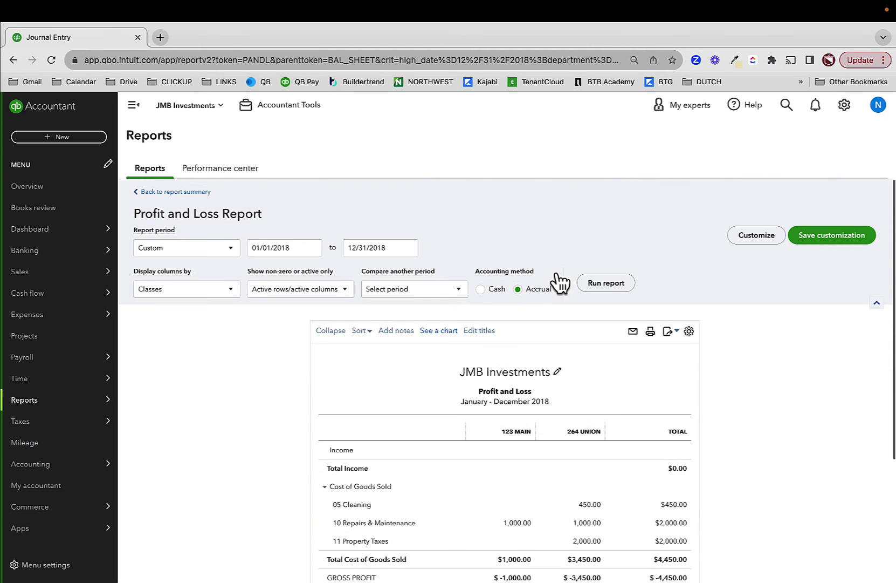
Start a new vendor expense
{"action": "left_click", "coordinate": [63, 140]}
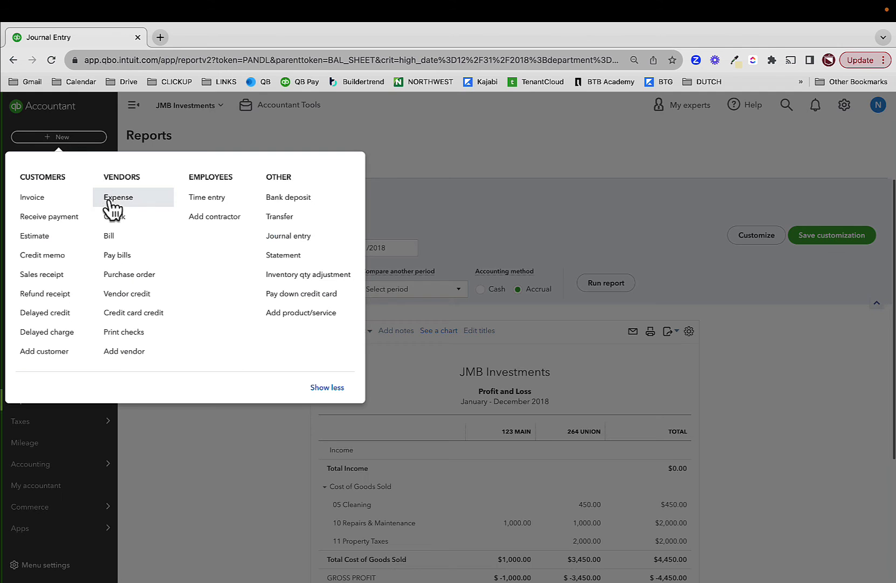
{"action": "left_click", "coordinate": [113, 202]}
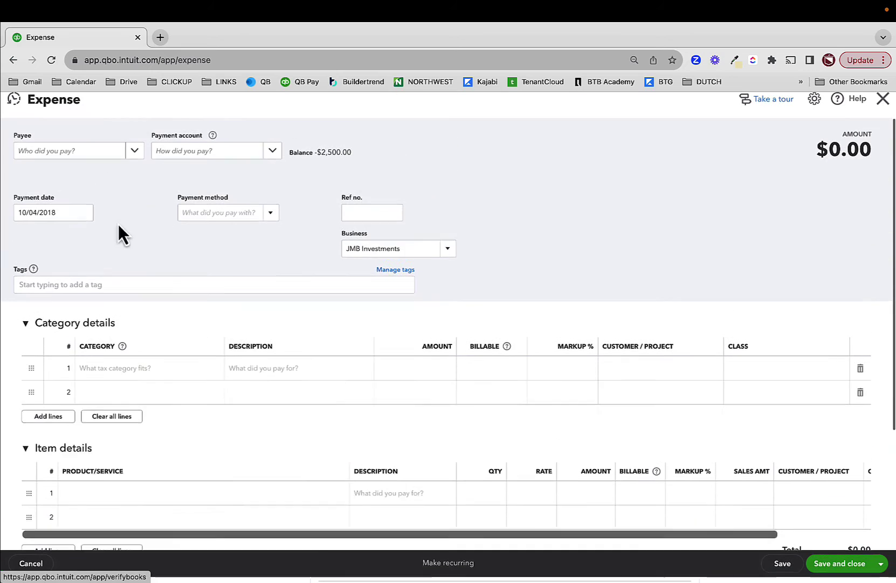